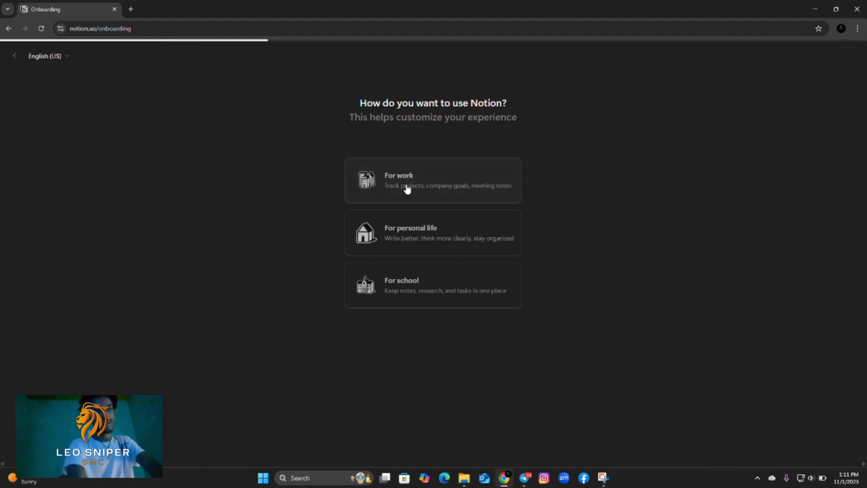
Set up Notion for work, on your own, with Projects as the planned use
{"action": "left_click", "coordinate": [406, 189]}
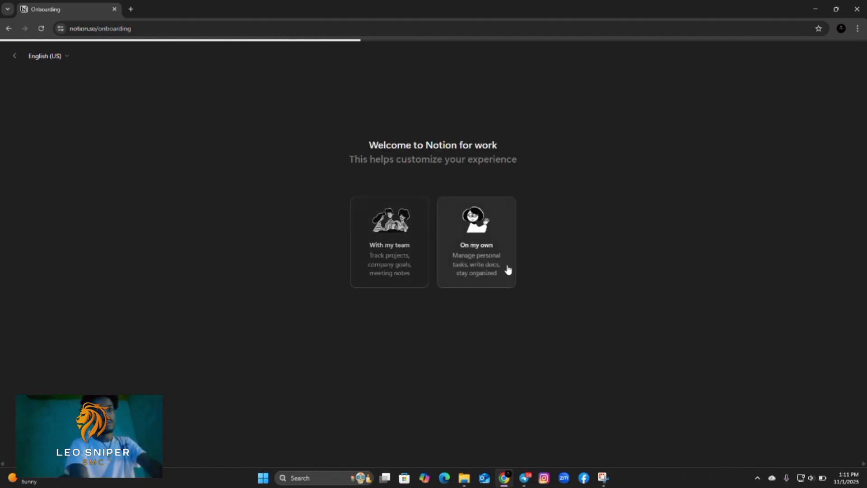
{"action": "left_click", "coordinate": [461, 252]}
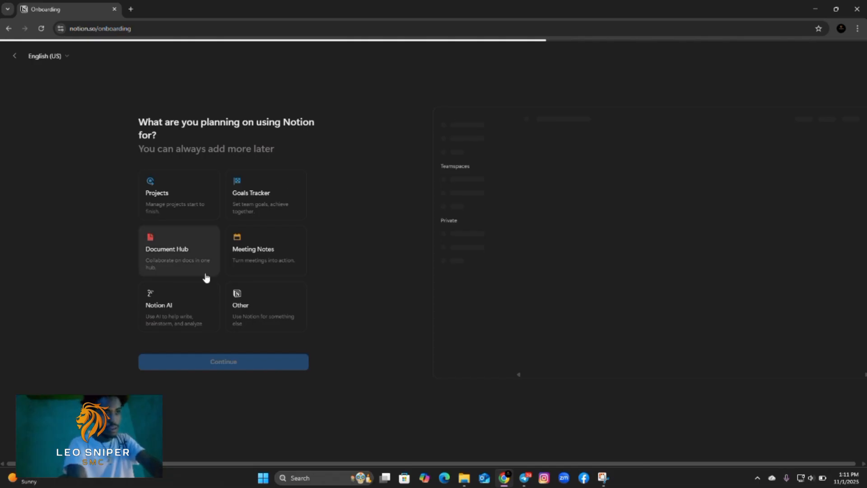
{"action": "left_click", "coordinate": [169, 193]}
{"action": "left_click", "coordinate": [221, 363]}
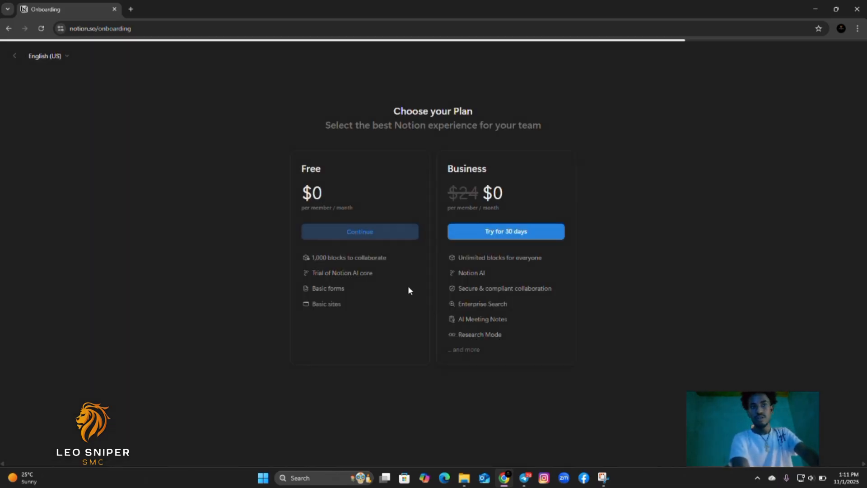
Continue with the Free plan, skipping the desktop app and dismissing the team workflows tip
{"action": "left_click", "coordinate": [362, 234]}
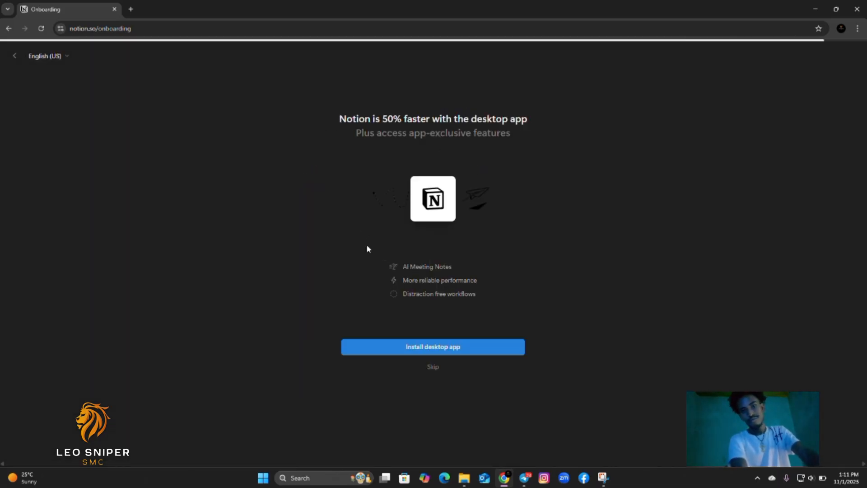
{"action": "left_click", "coordinate": [436, 370]}
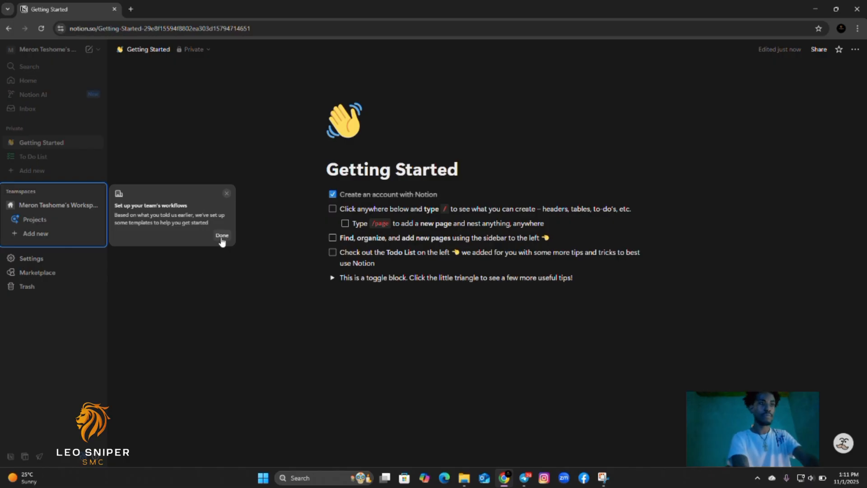
{"action": "left_click", "coordinate": [226, 195]}
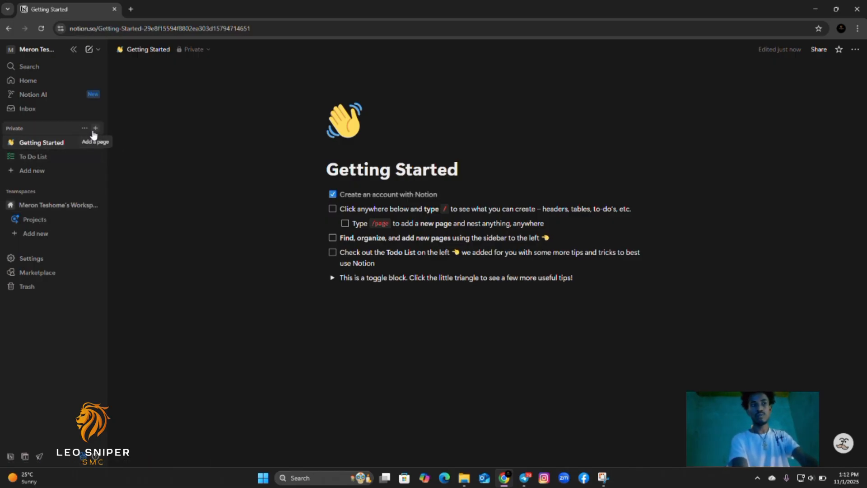
Create an empty database in the Private section without choosing a data source and title it JORNAL
{"action": "left_click", "coordinate": [94, 131]}
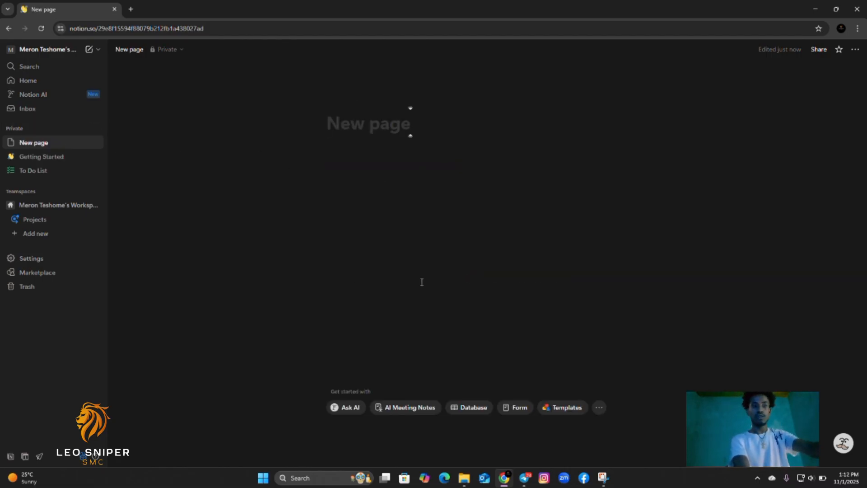
{"action": "left_click", "coordinate": [462, 412]}
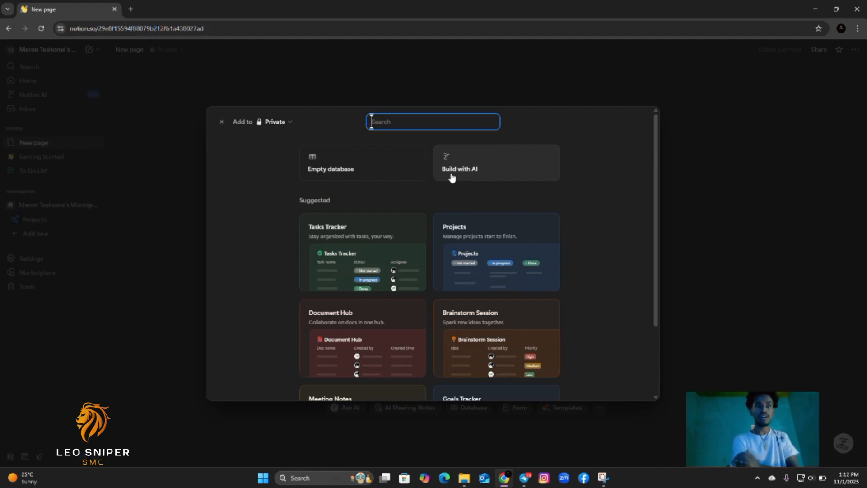
{"action": "left_click", "coordinate": [362, 169]}
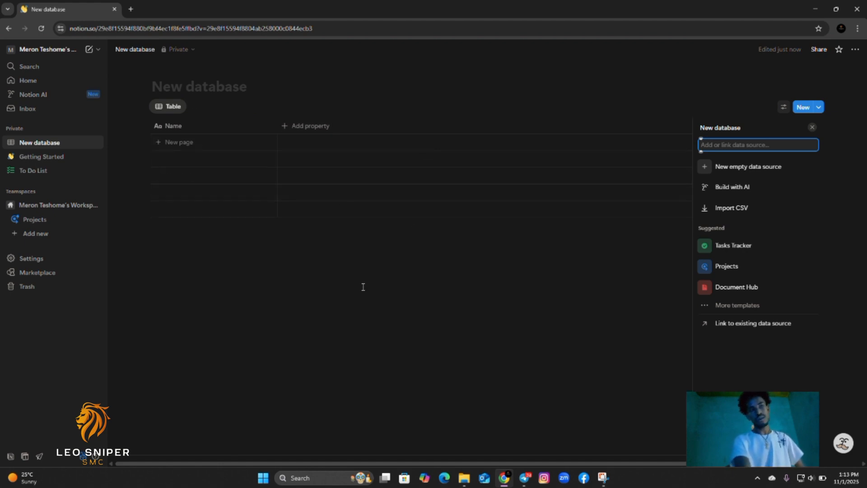
{"action": "left_click", "coordinate": [377, 292]}
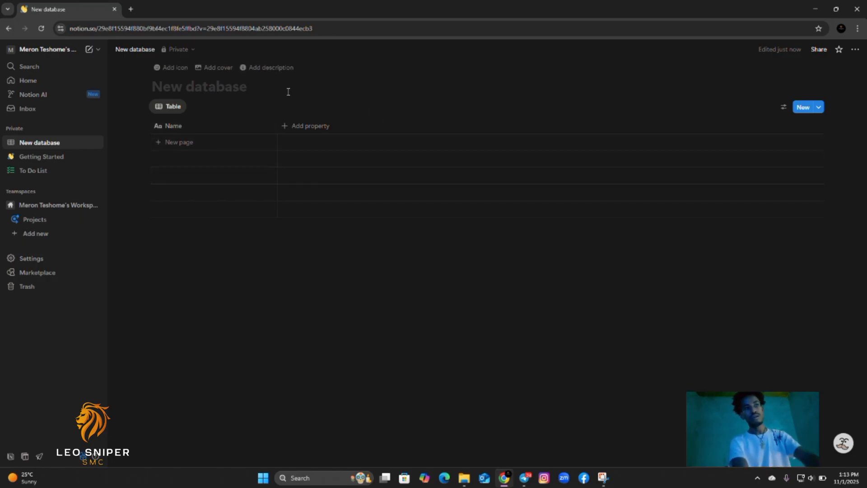
{"action": "left_click", "coordinate": [191, 87]}
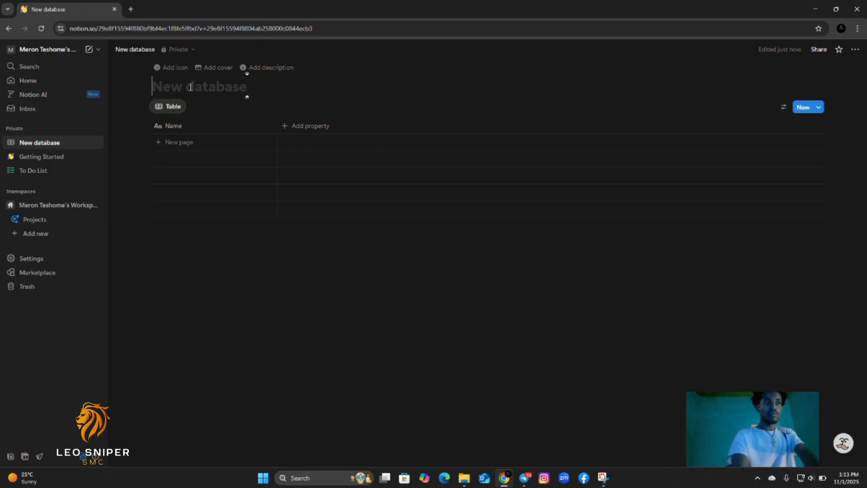
{"action": "type", "text": "JORNAL"}
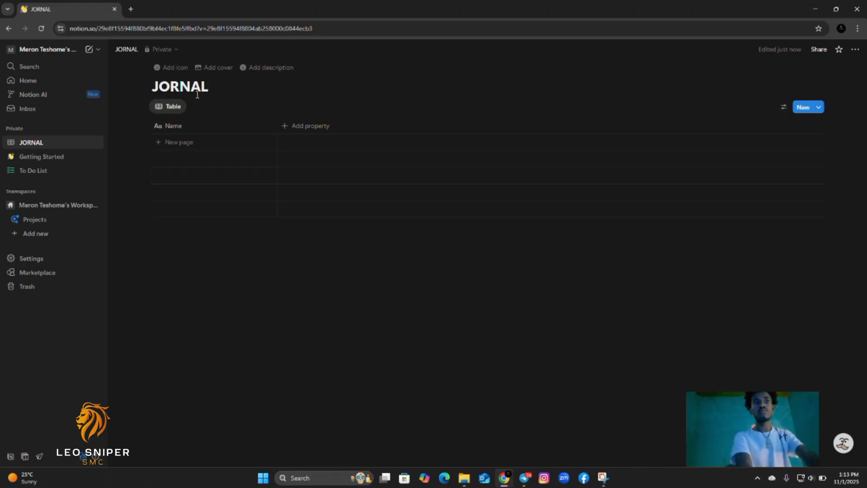
Give the JORNAL database a strawberry emoji icon and add a cover image
{"action": "left_click", "coordinate": [172, 71]}
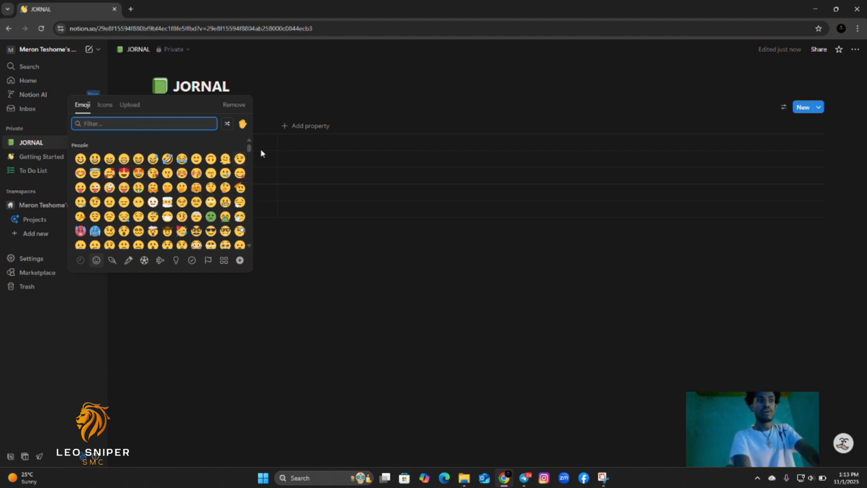
{"action": "left_click_drag", "start_coordinate": [249, 149], "coordinate": [249, 183]}
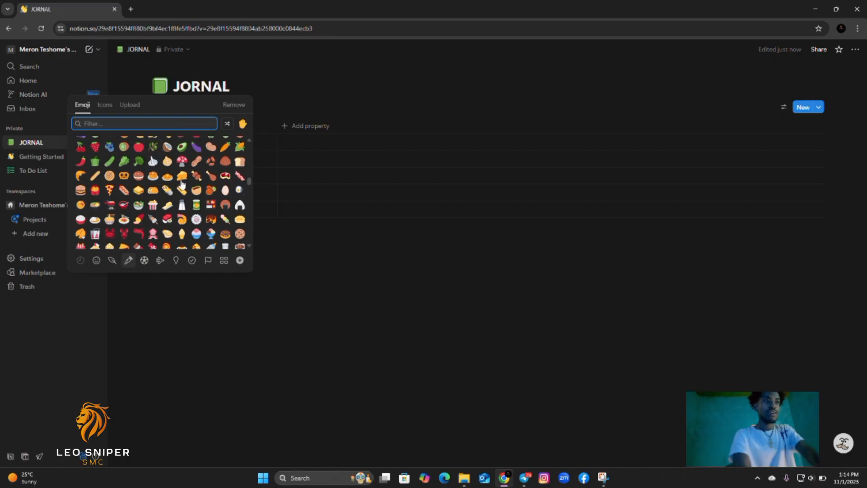
{"action": "left_click", "coordinate": [93, 148]}
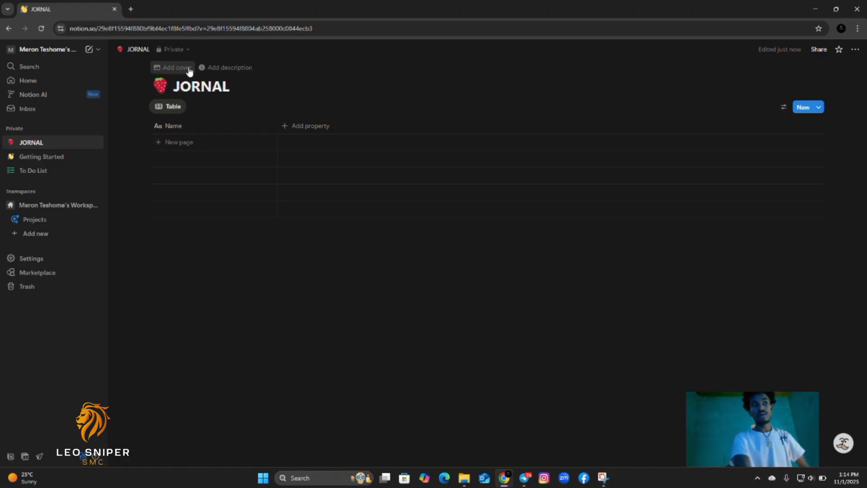
{"action": "left_click", "coordinate": [184, 69]}
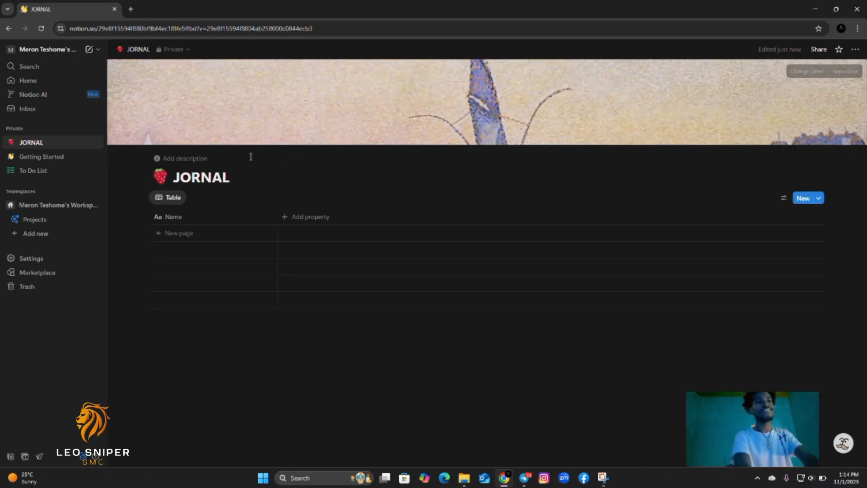
Add a description field beneath the JORNAL title and make it ready for text
{"action": "left_click", "coordinate": [188, 164]}
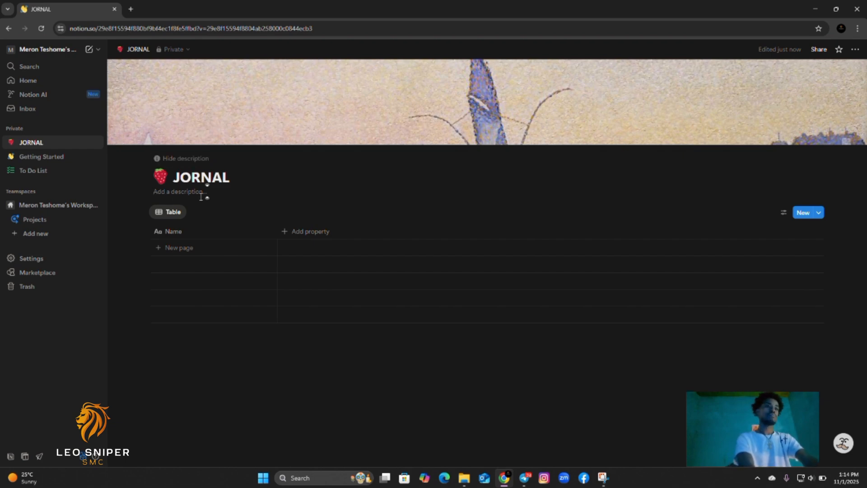
{"action": "left_click", "coordinate": [230, 179]}
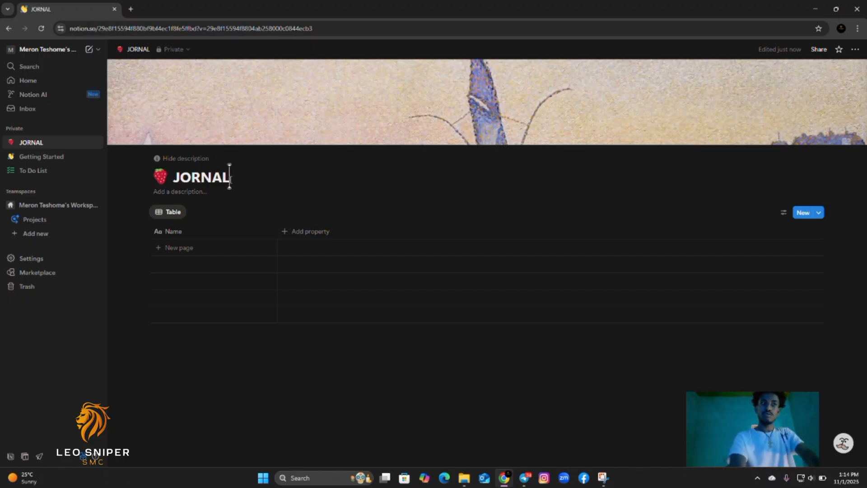
{"action": "left_click", "coordinate": [207, 191]}
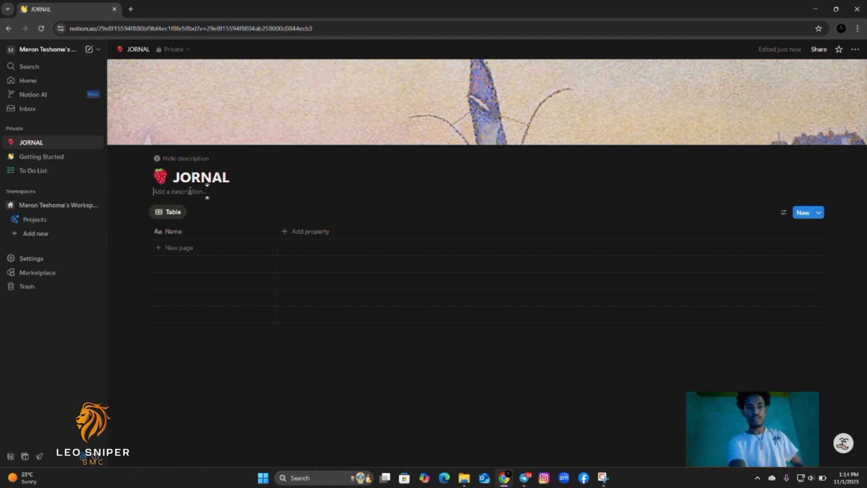
Copy the PLAN message from Saved Messages in Telegram and paste it into the JORNAL description in Notion
{"action": "left_click", "coordinate": [522, 482]}
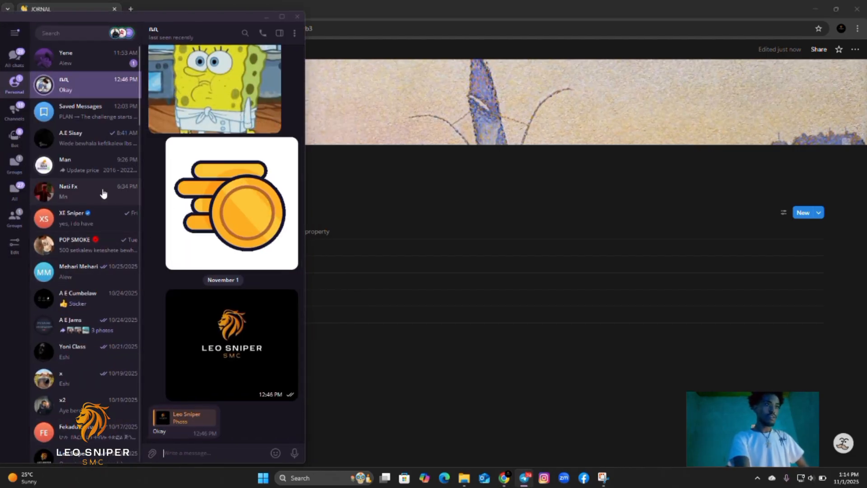
{"action": "left_click", "coordinate": [90, 115]}
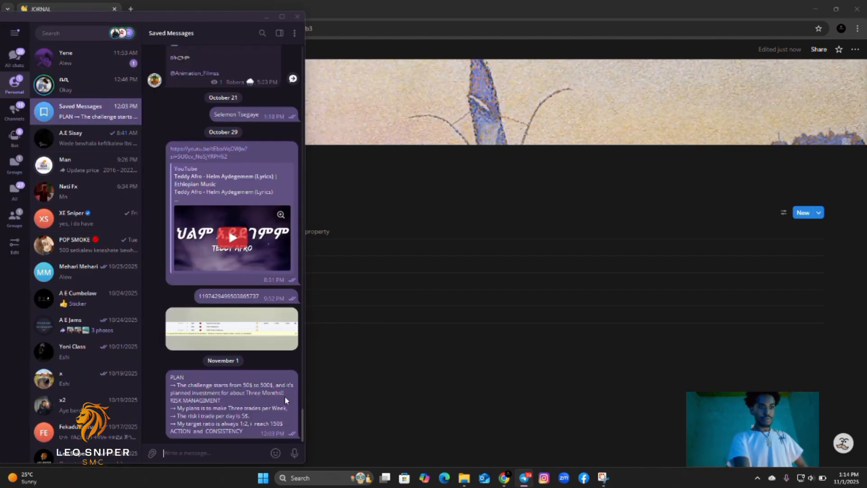
{"action": "right_click", "coordinate": [254, 412]}
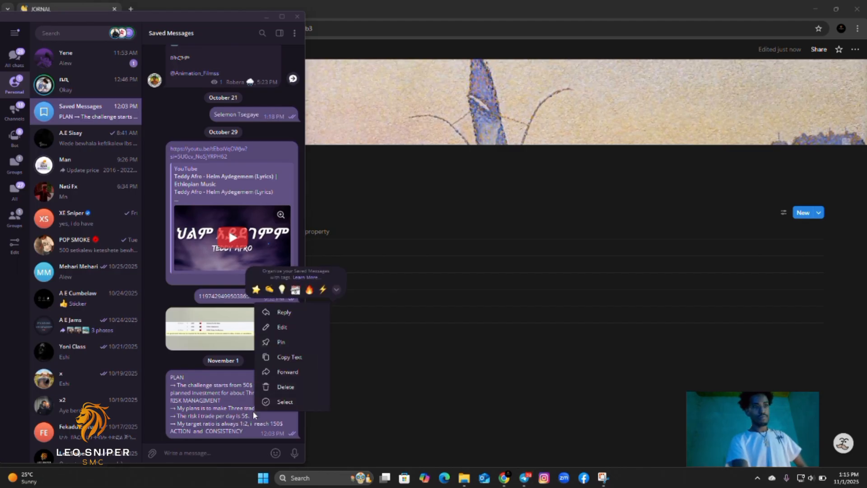
{"action": "left_click", "coordinate": [289, 357]}
{"action": "left_click", "coordinate": [409, 413]}
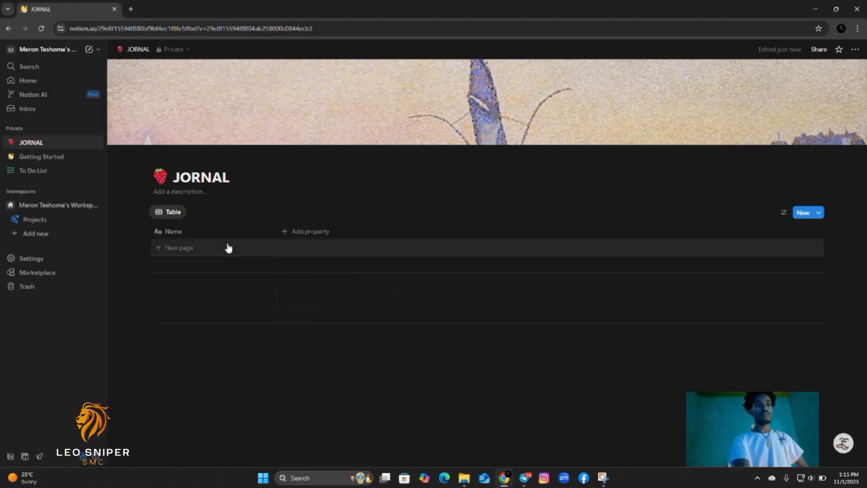
{"action": "right_click", "coordinate": [165, 190]}
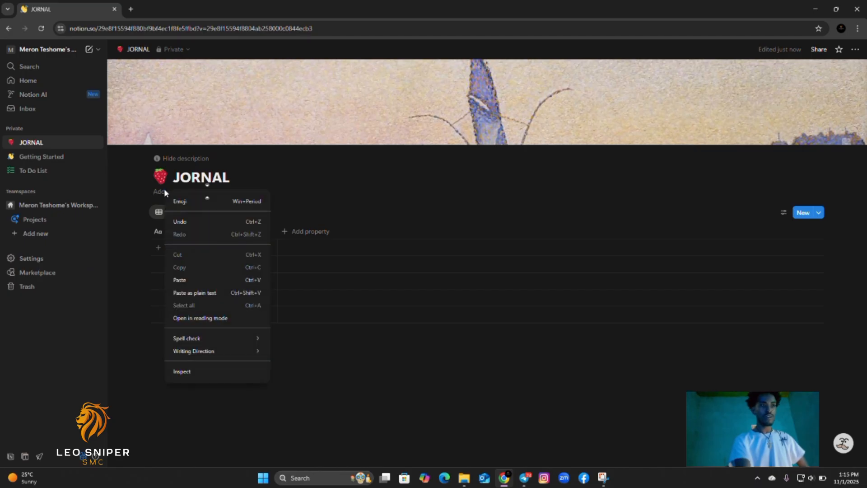
{"action": "left_click", "coordinate": [190, 284]}
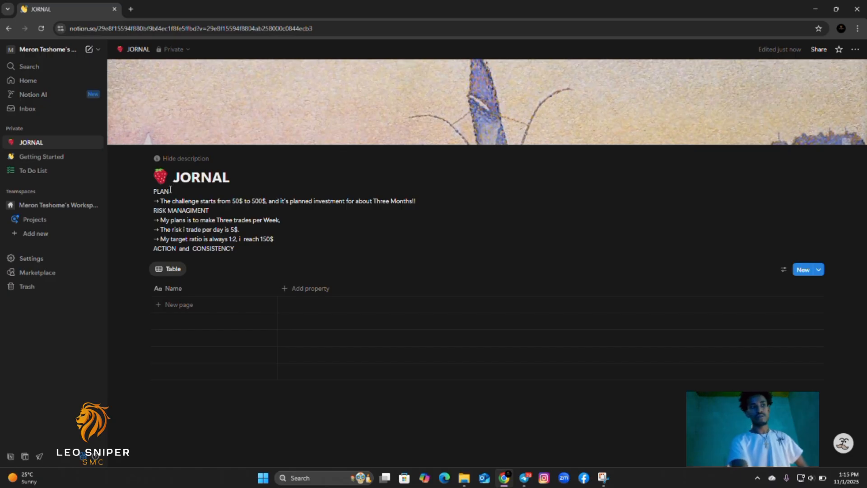
{"action": "left_click_drag", "start_coordinate": [170, 190], "coordinate": [147, 190]}
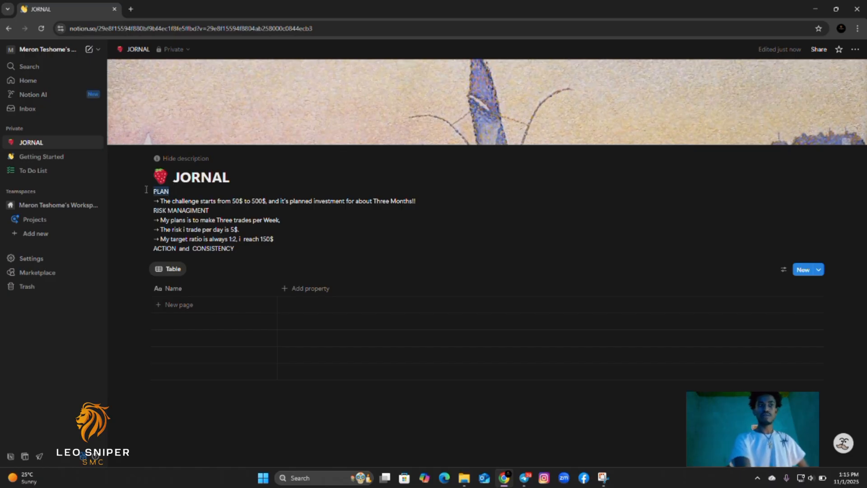
{"action": "left_click", "coordinate": [138, 234]}
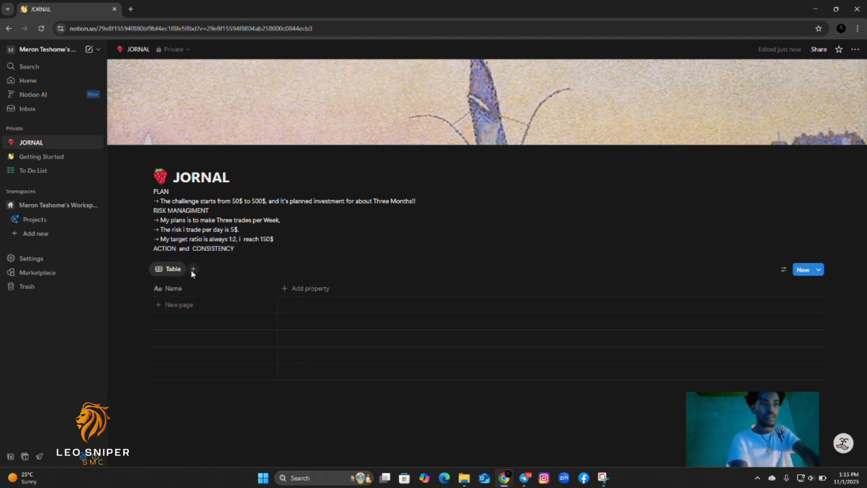
Add a Calendar view to the JORNAL database alongside the Table view
{"action": "left_click", "coordinate": [194, 270]}
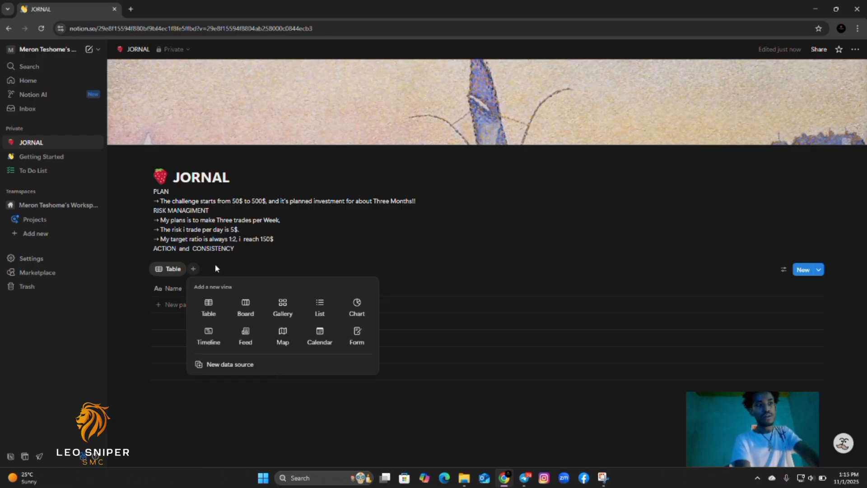
{"action": "left_click", "coordinate": [205, 268]}
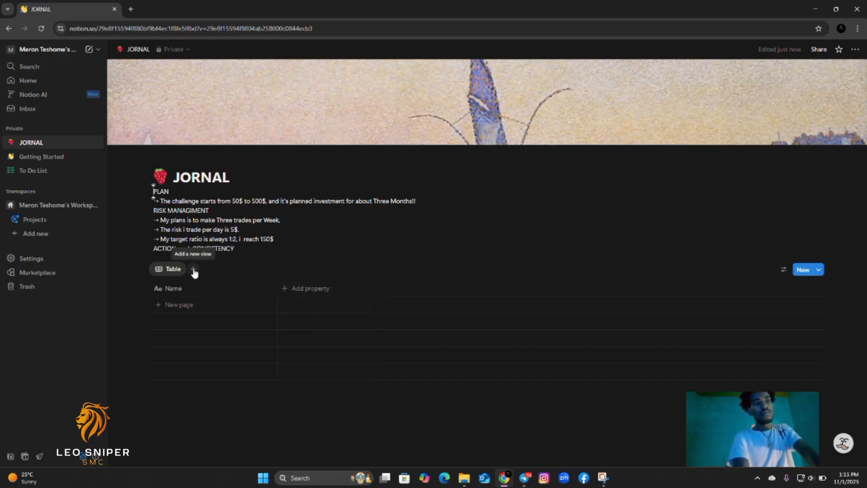
{"action": "left_click", "coordinate": [194, 270]}
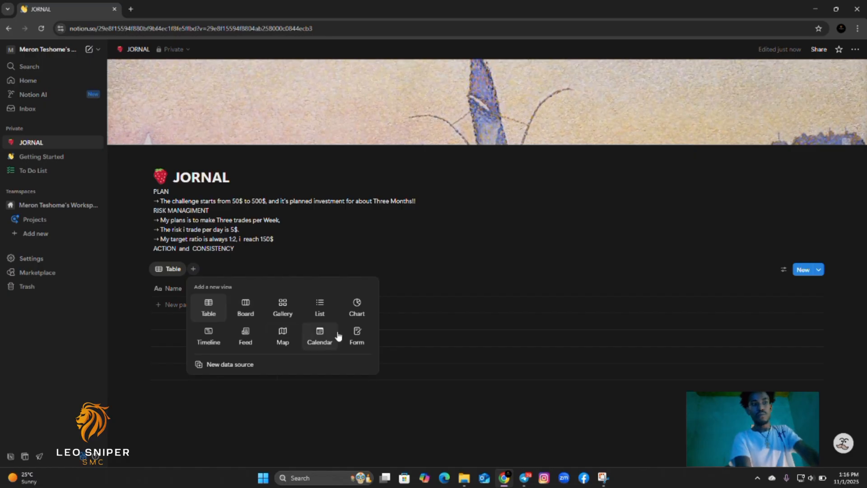
{"action": "left_click", "coordinate": [319, 342]}
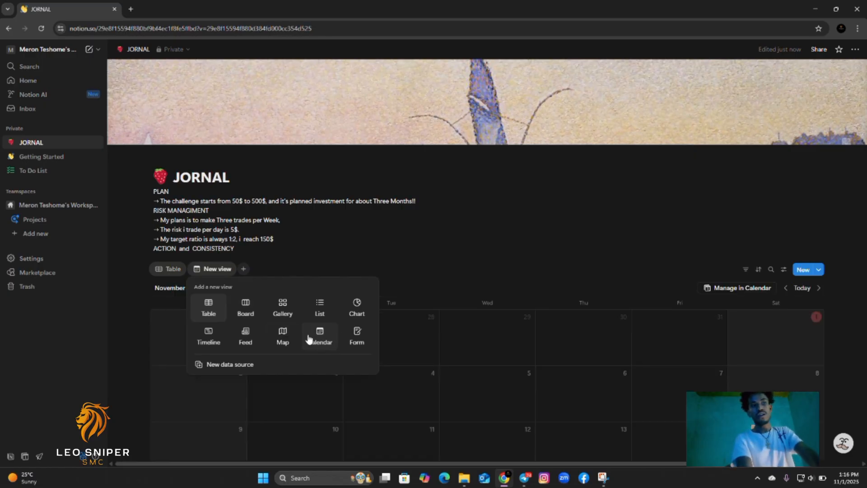
{"action": "left_click", "coordinate": [561, 266]}
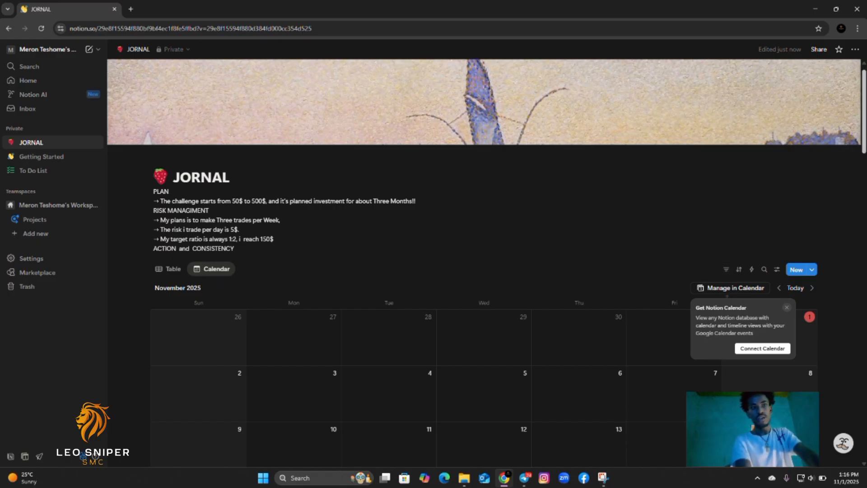
{"action": "scroll", "coordinate": [860, 195], "scroll_direction": "down", "scroll_amount": 8}
{"action": "scroll", "coordinate": [201, 270], "scroll_direction": "up", "scroll_amount": 8}
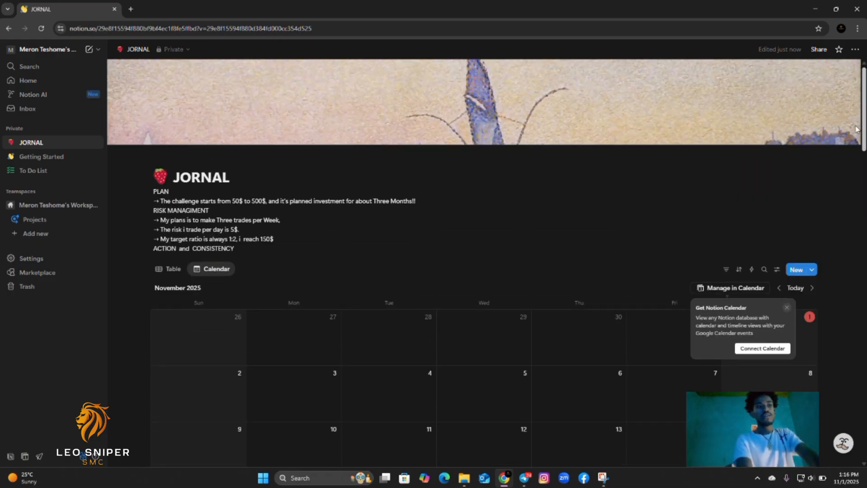
Switch the JORNAL database to the Table view and rename the Name property to "TAKE PROFIT or stop loss"
{"action": "left_click", "coordinate": [167, 269]}
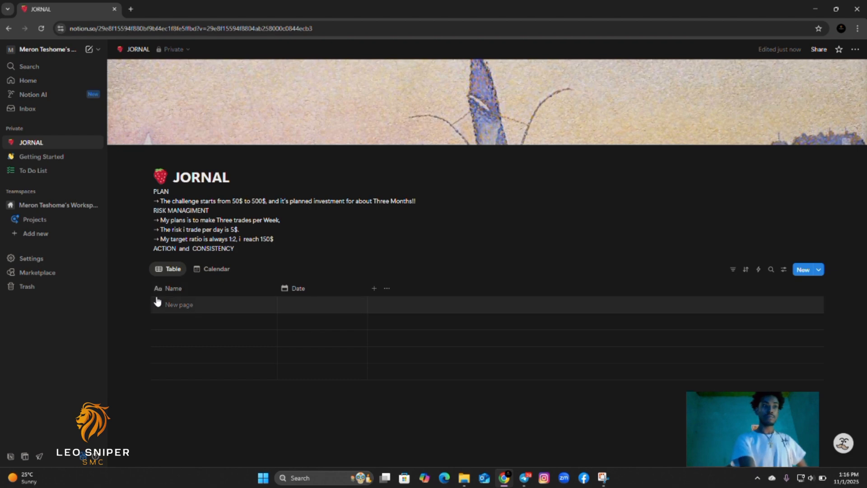
{"action": "left_click", "coordinate": [192, 292]}
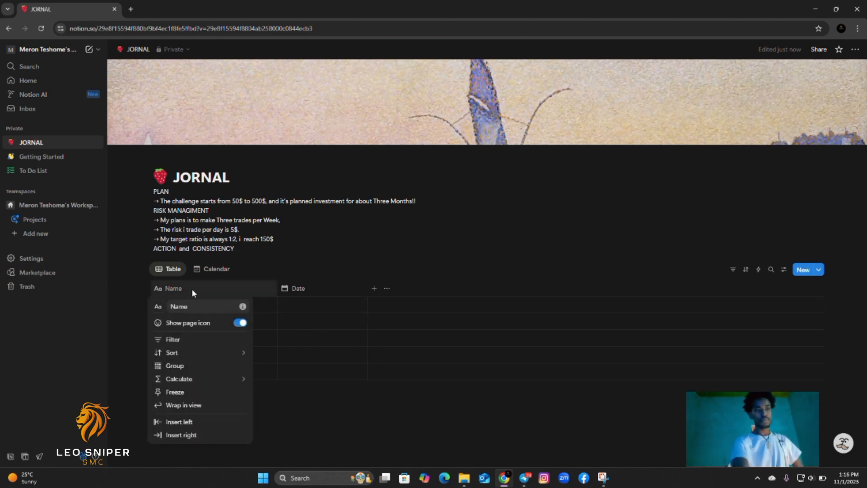
{"action": "left_click", "coordinate": [195, 306]}
{"action": "key", "text": "BackSpace"}
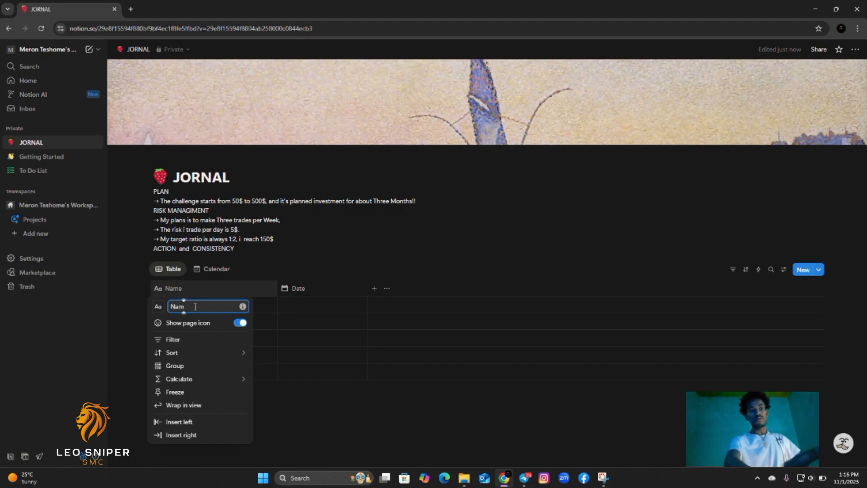
{"action": "key", "text": "BackSpace"}
{"action": "key", "text": "BackSpace"}
{"action": "key", "text": "BackSpace"}
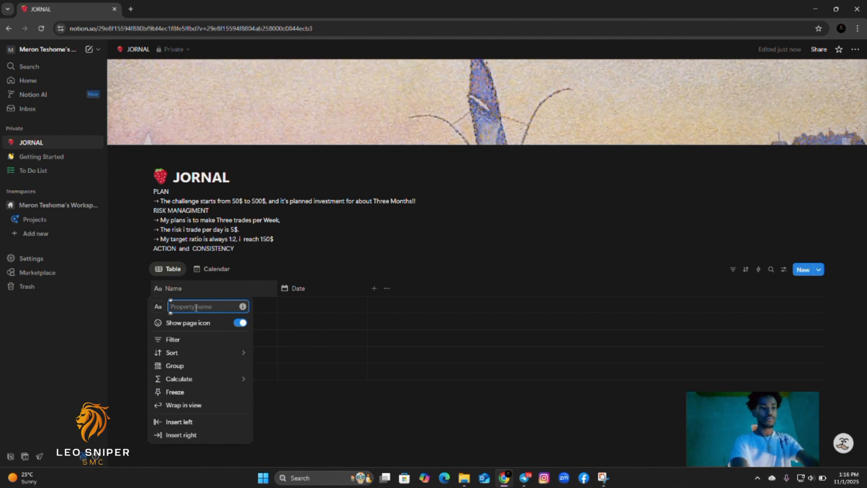
{"action": "type", "text": "T"}
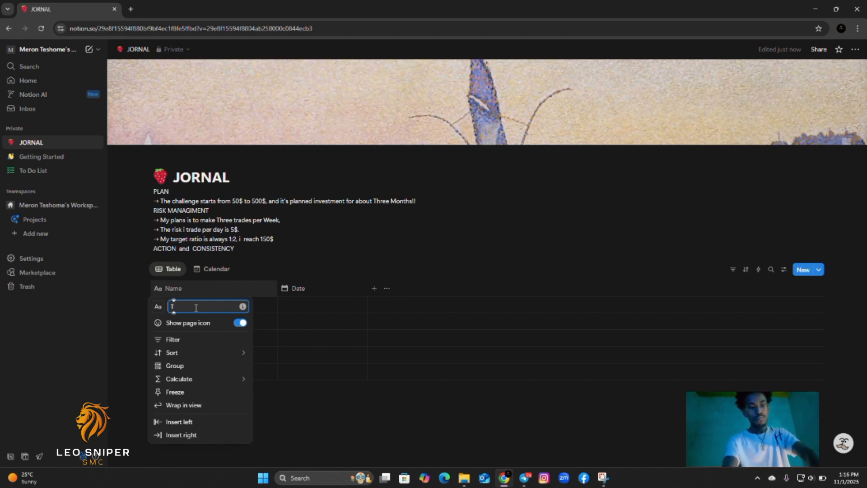
{"action": "type", "text": "A"}
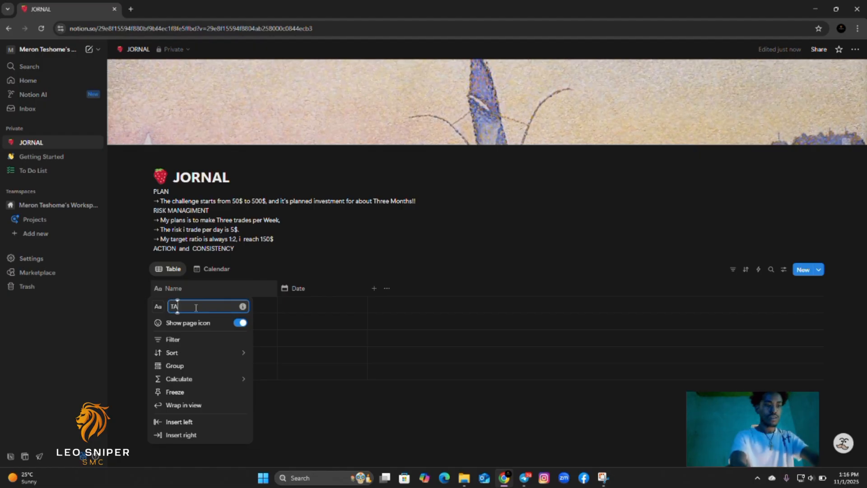
{"action": "type", "text": "KE P"}
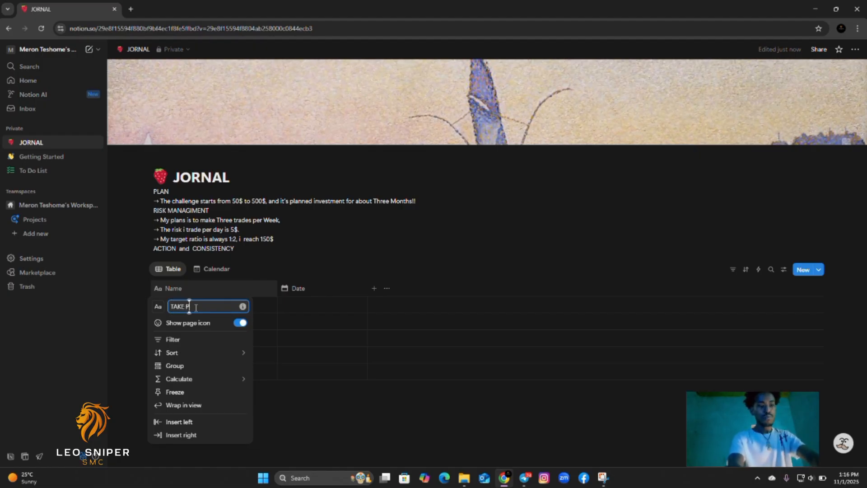
{"action": "type", "text": "ROFIT"}
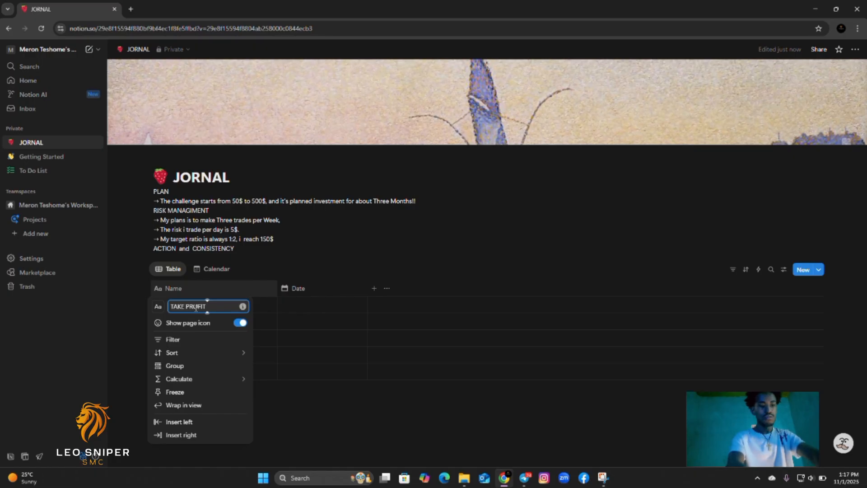
{"action": "type", "text": " or b"}
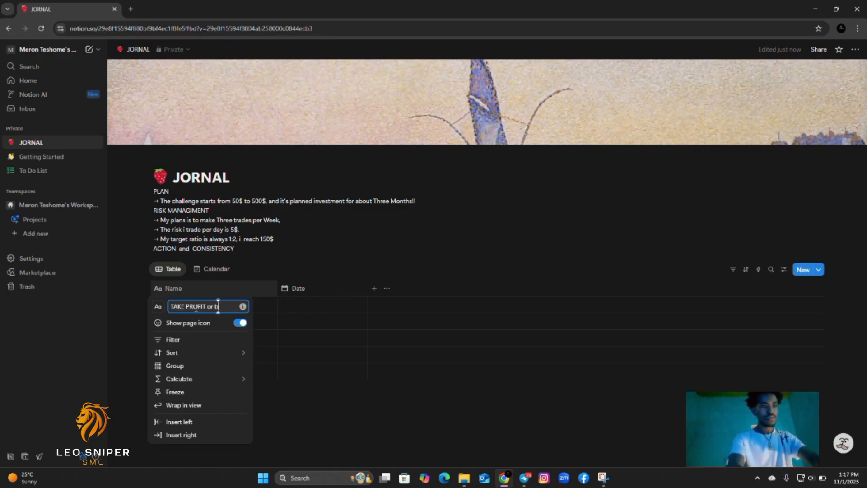
{"action": "key", "text": "BackSpace"}
{"action": "type", "text": "stop"}
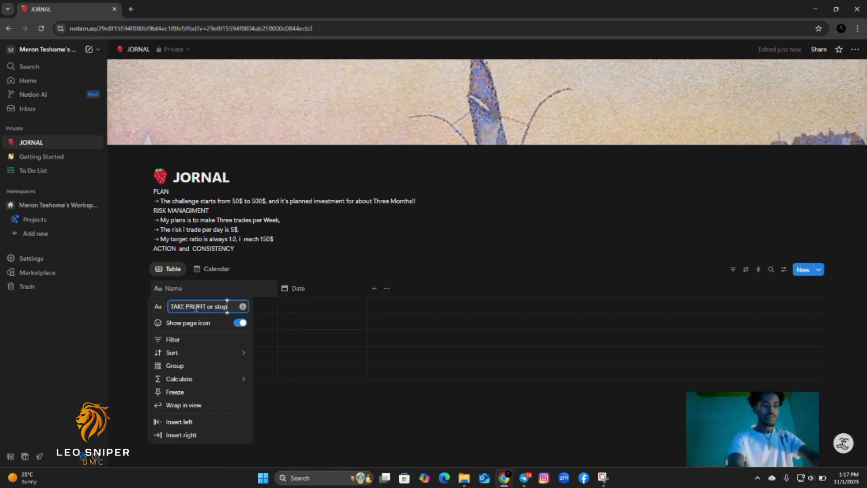
{"action": "type", "text": " loss"}
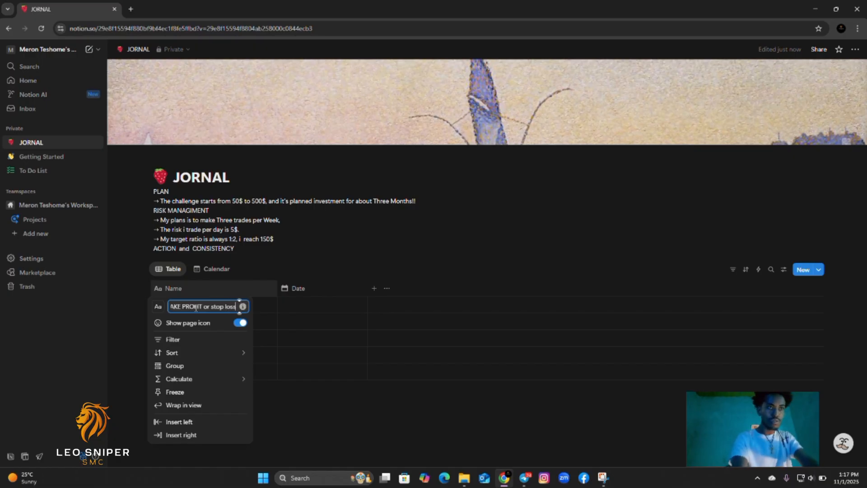
{"action": "left_click", "coordinate": [262, 266]}
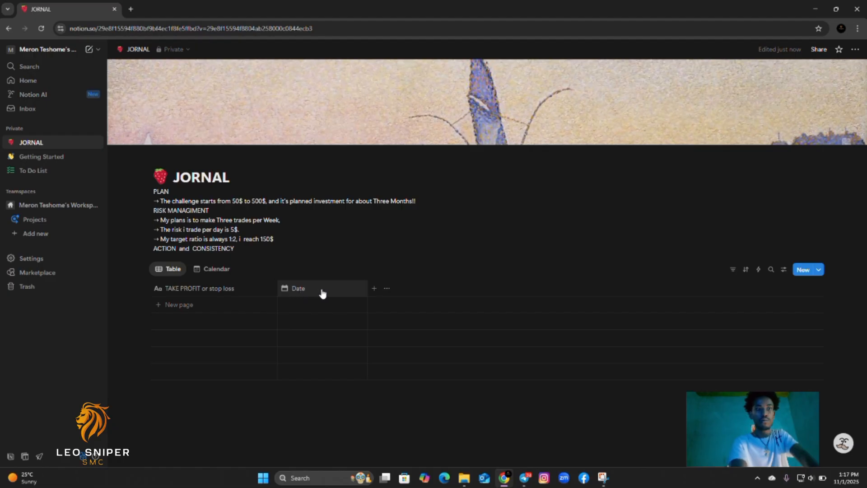
Add a Number property to the table, place it before the Date column and narrow it to minimum width
{"action": "left_click", "coordinate": [374, 289]}
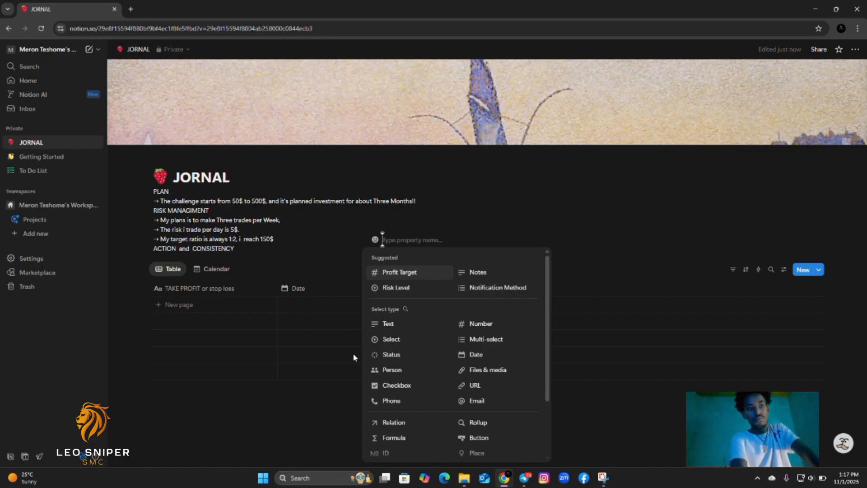
{"action": "left_click", "coordinate": [480, 330]}
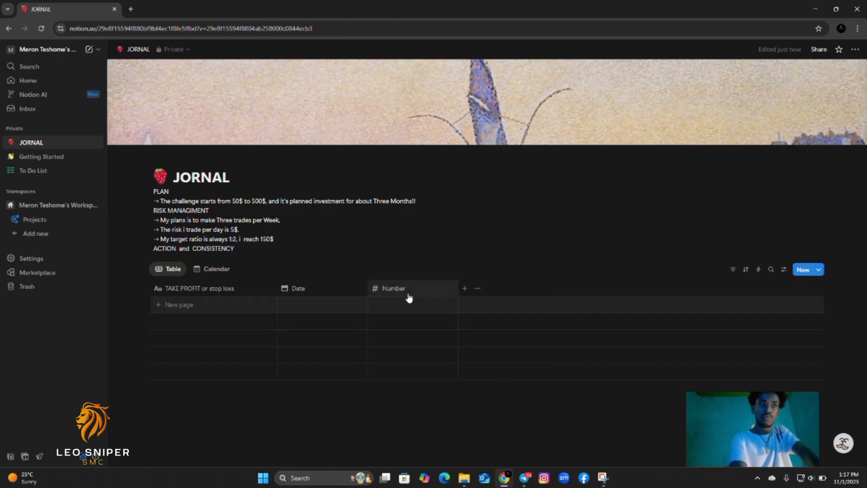
{"action": "left_click_drag", "start_coordinate": [408, 293], "coordinate": [288, 303]}
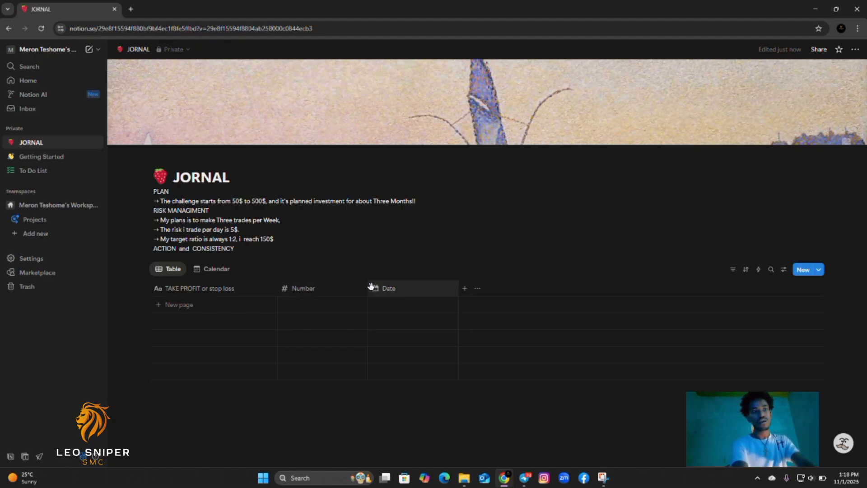
{"action": "left_click_drag", "start_coordinate": [367, 294], "coordinate": [283, 291]}
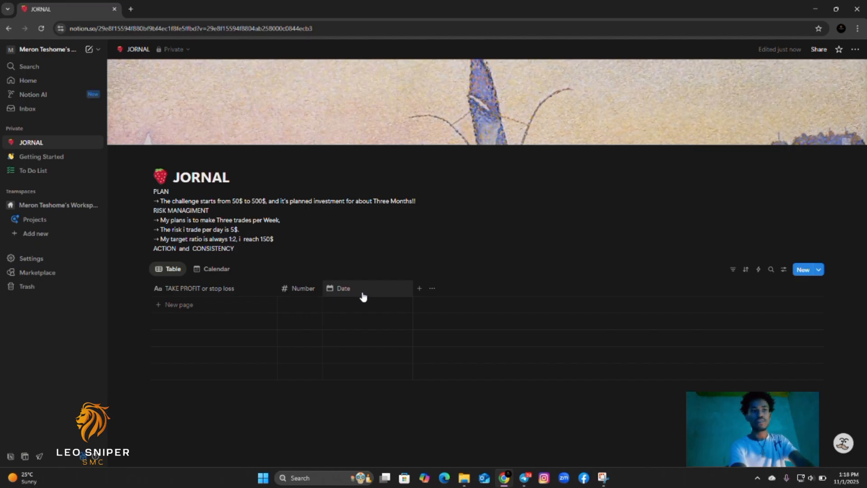
Create a new table entry dated November 1, 2025 and narrow the Date column to fit the date
{"action": "left_click", "coordinate": [360, 304]}
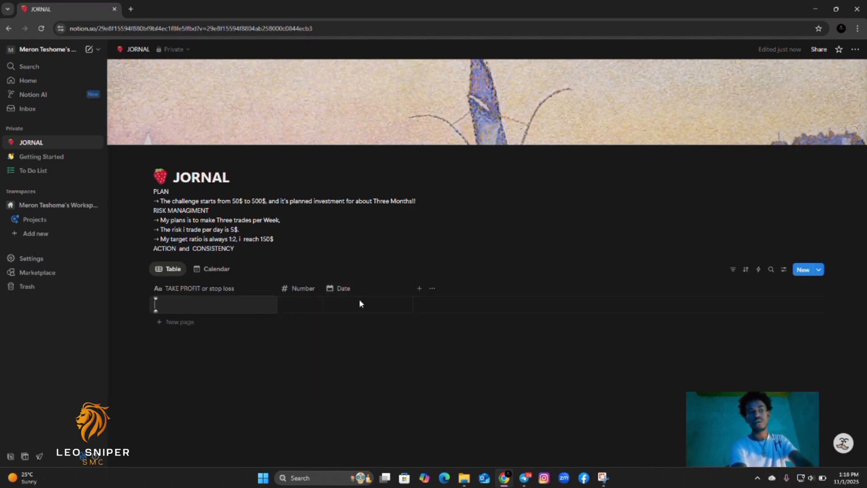
{"action": "key", "text": "Escape"}
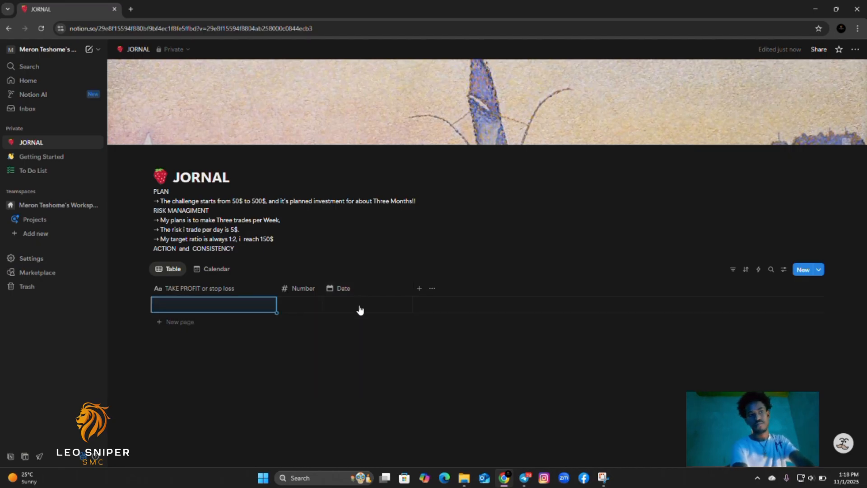
{"action": "left_click", "coordinate": [360, 307]}
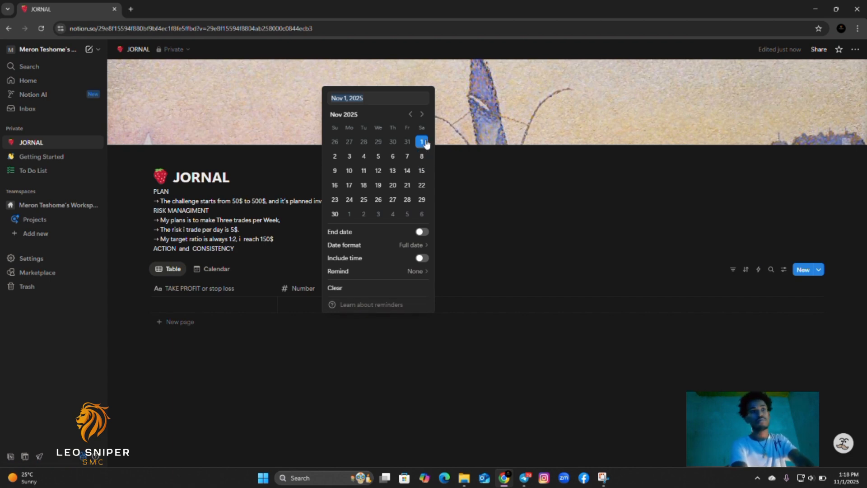
{"action": "left_click", "coordinate": [426, 144]}
{"action": "left_click", "coordinate": [505, 167]}
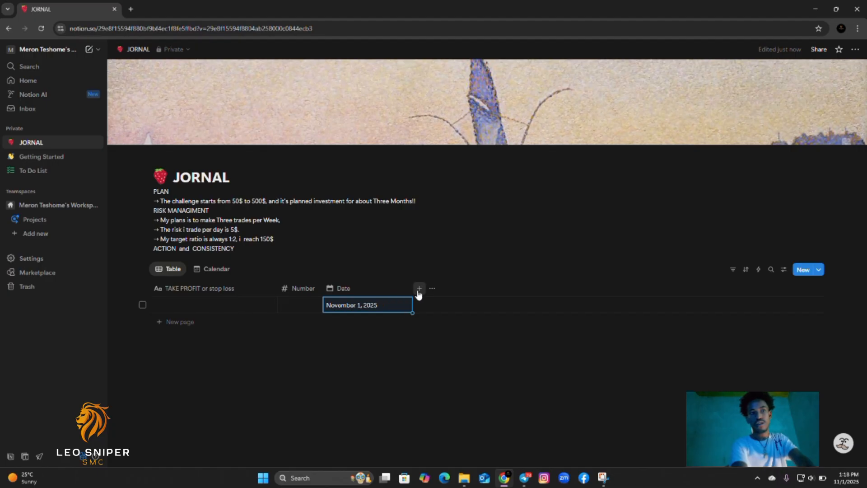
{"action": "left_click_drag", "start_coordinate": [412, 288], "coordinate": [383, 286]}
{"action": "left_click", "coordinate": [442, 285]}
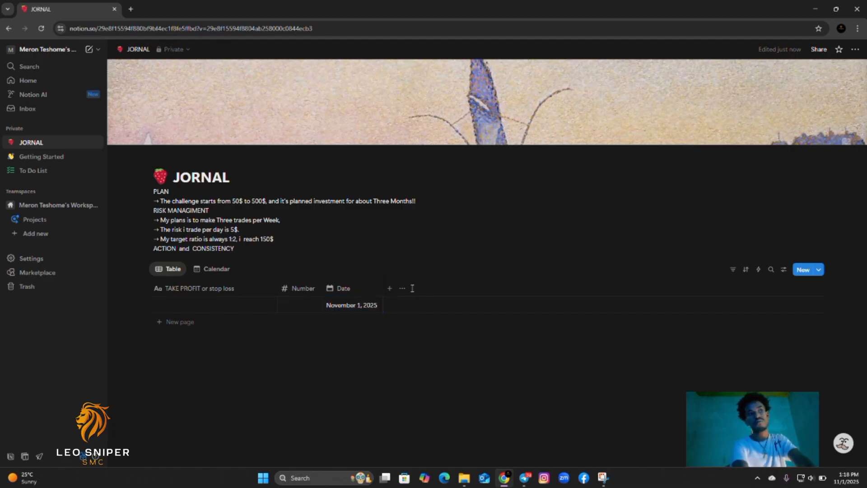
Add a Select property named ENTRY POINT after the Date column
{"action": "left_click", "coordinate": [389, 289]}
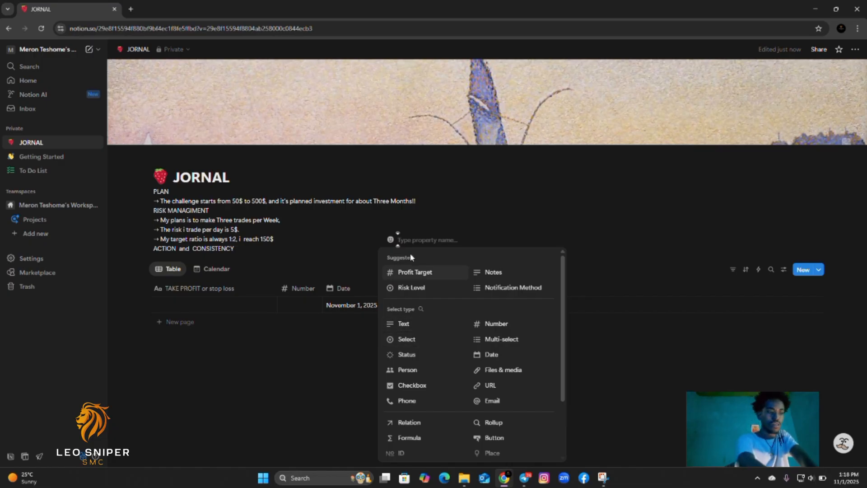
{"action": "type", "text": "E"}
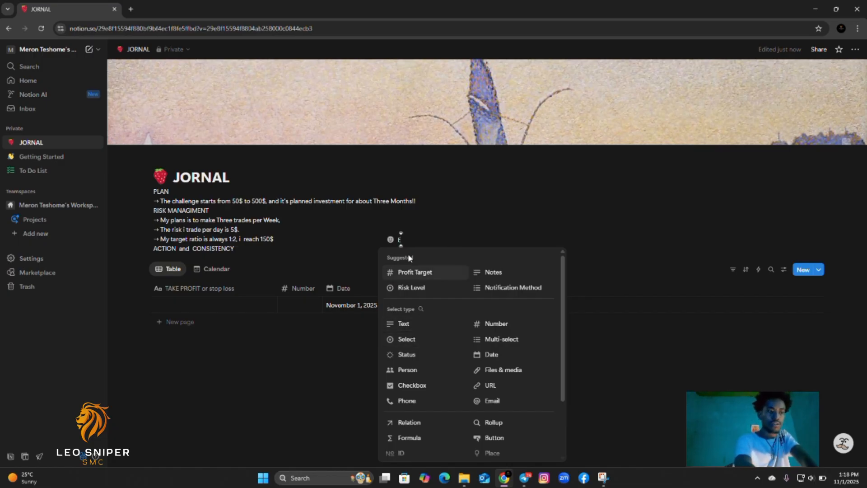
{"action": "type", "text": "NTRY"}
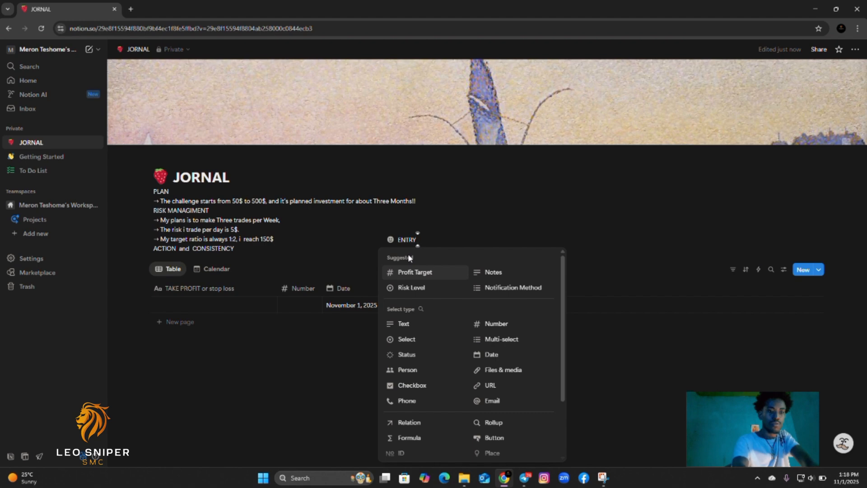
{"action": "type", "text": " POINT"}
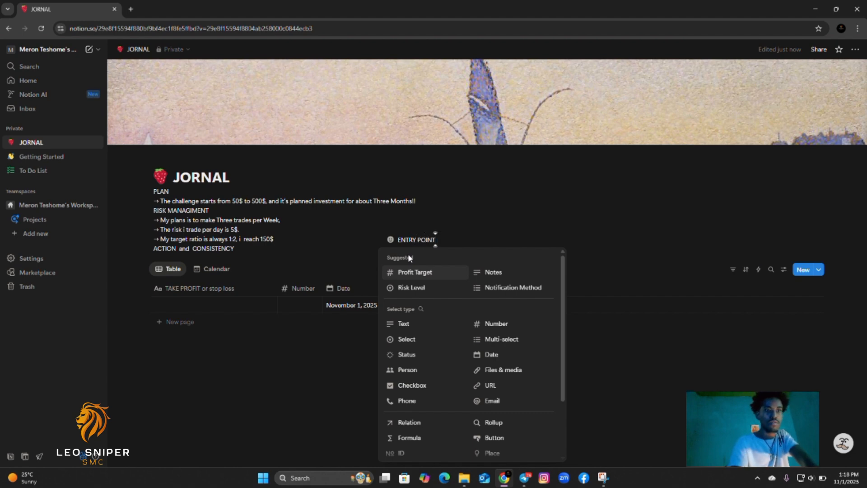
{"action": "left_click", "coordinate": [413, 339]}
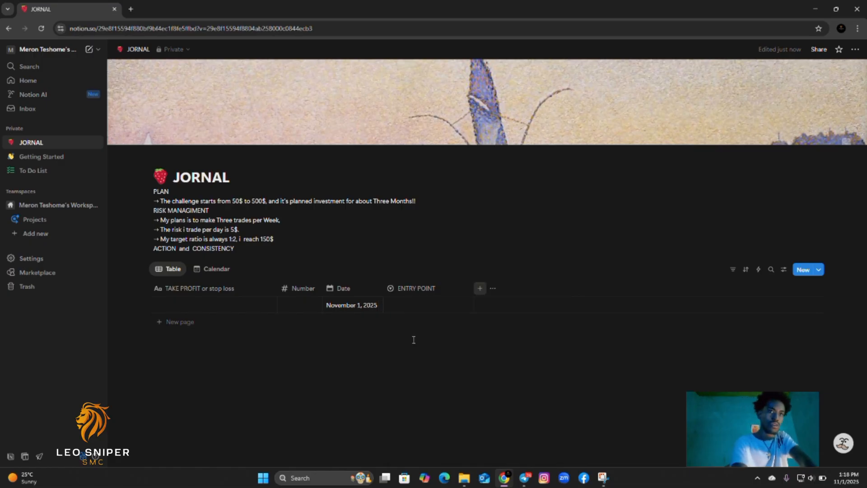
{"action": "left_click", "coordinate": [404, 305]}
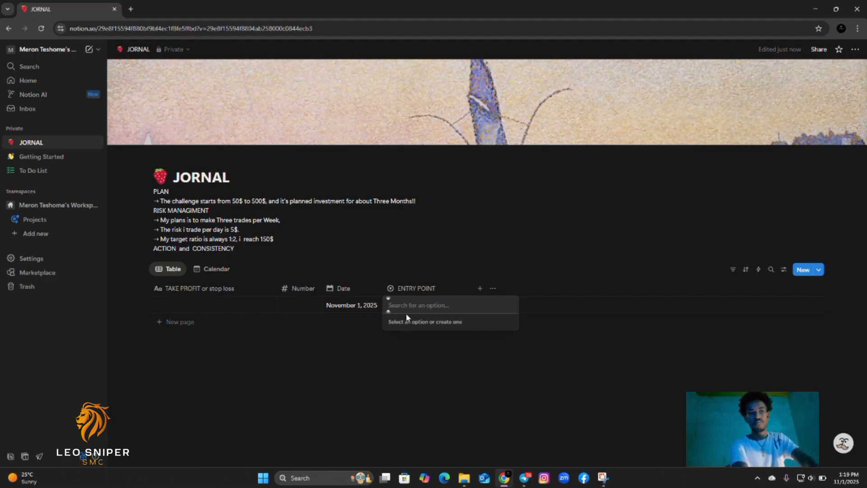
{"action": "key", "text": "Escape"}
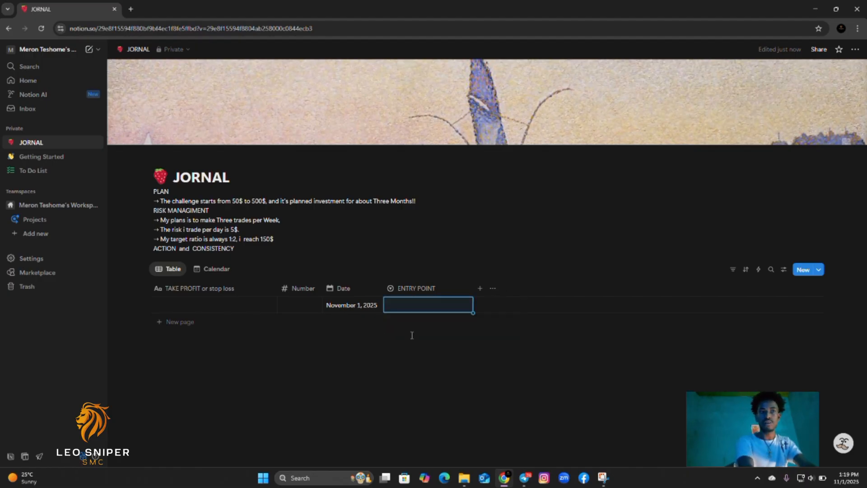
Add an option named CONFIRMATIN to the ENTRY POINT property
{"action": "left_click", "coordinate": [420, 290]}
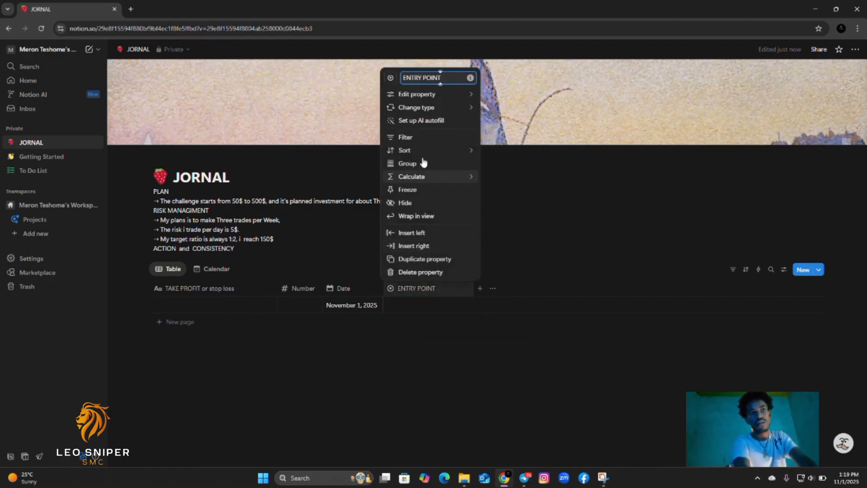
{"action": "mouse_move", "coordinate": [415, 97]}
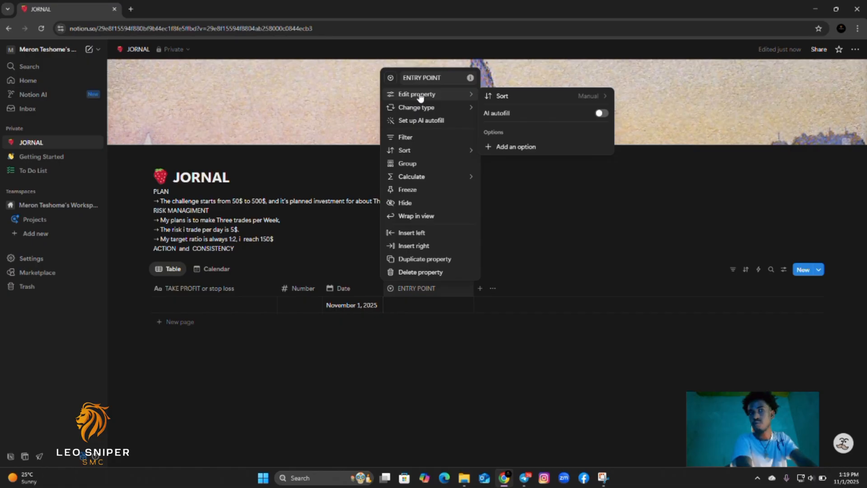
{"action": "left_click", "coordinate": [502, 150]}
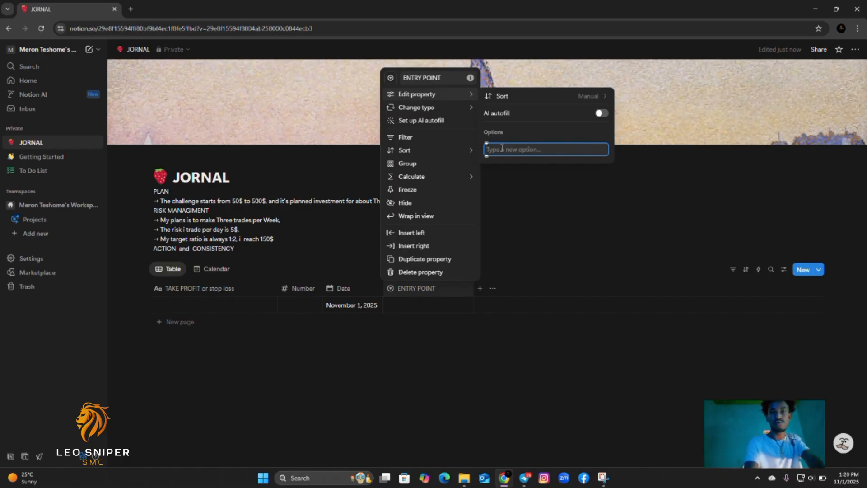
{"action": "type", "text": "C"}
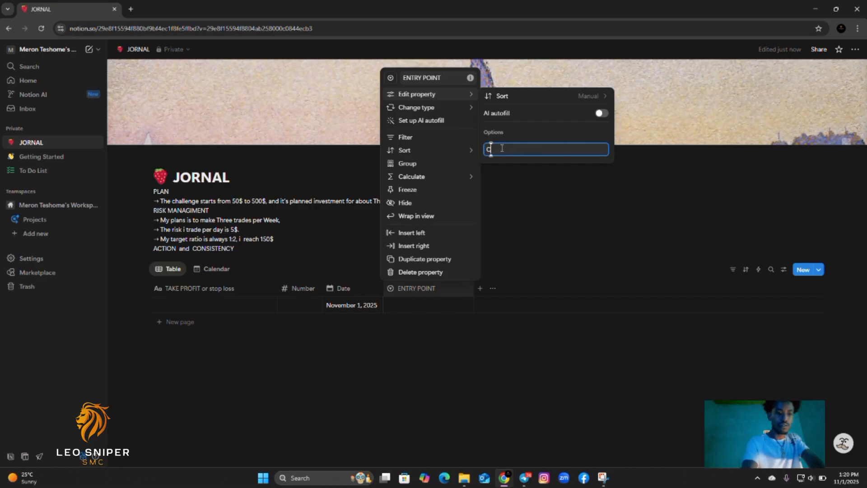
{"action": "type", "text": "ONSIR"}
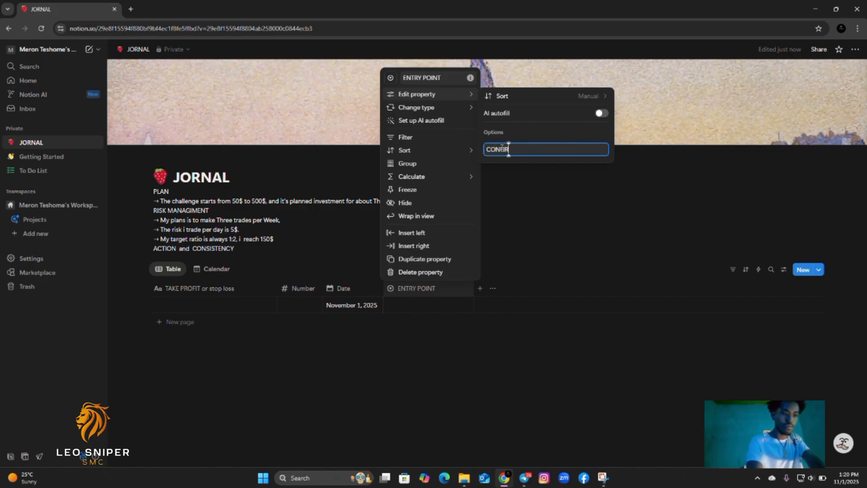
{"action": "type", "text": "MATIN"}
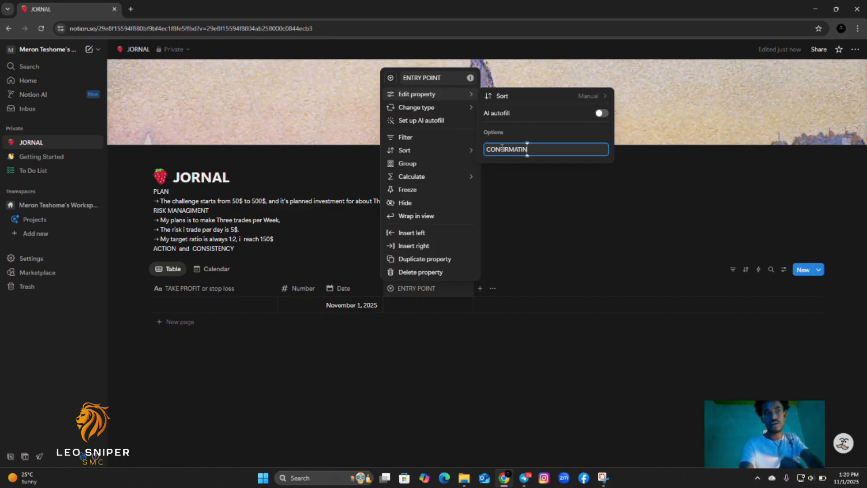
{"action": "key", "text": "Return"}
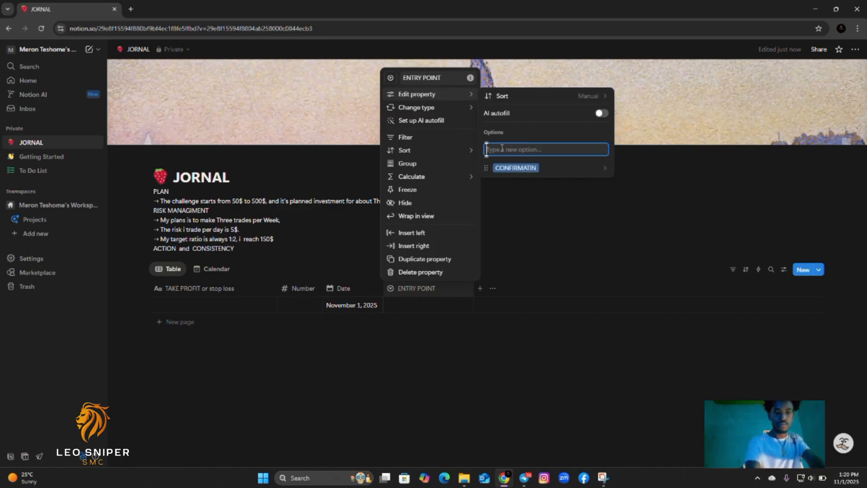
Add the options NON CONFIRMATION and FACK CON to the ENTRY POINT property
{"action": "type", "text": "NON CO"}
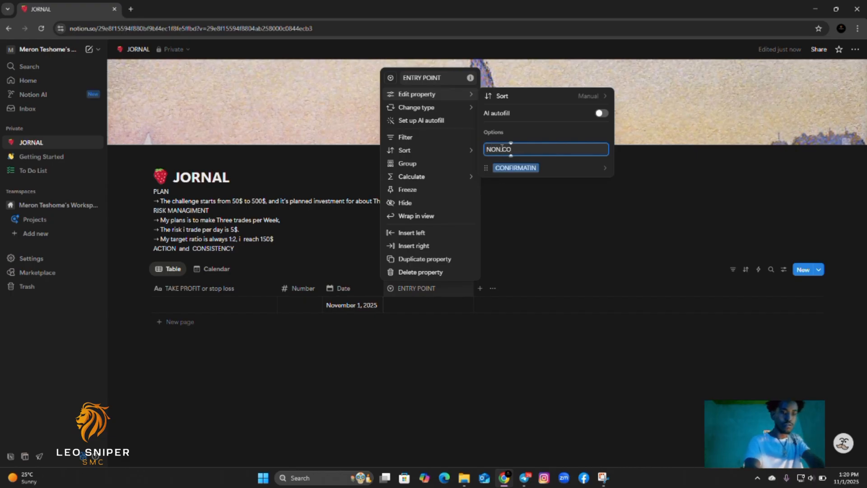
{"action": "type", "text": "NFIR"}
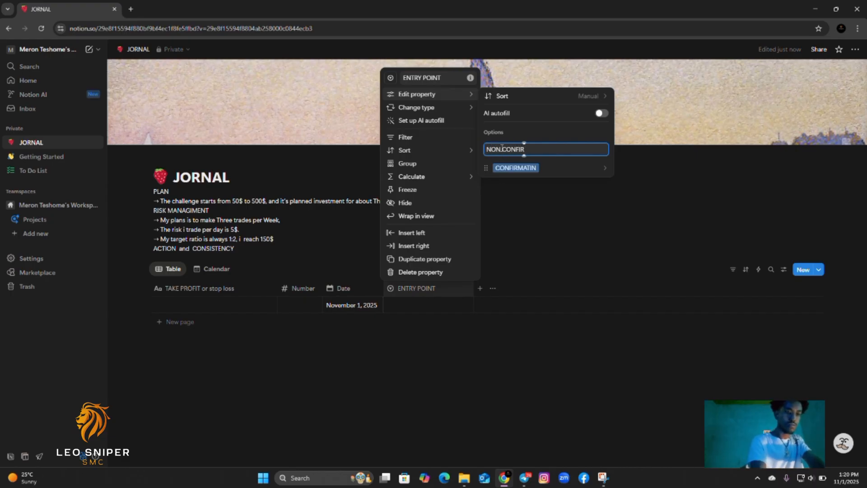
{"action": "type", "text": "MATION"}
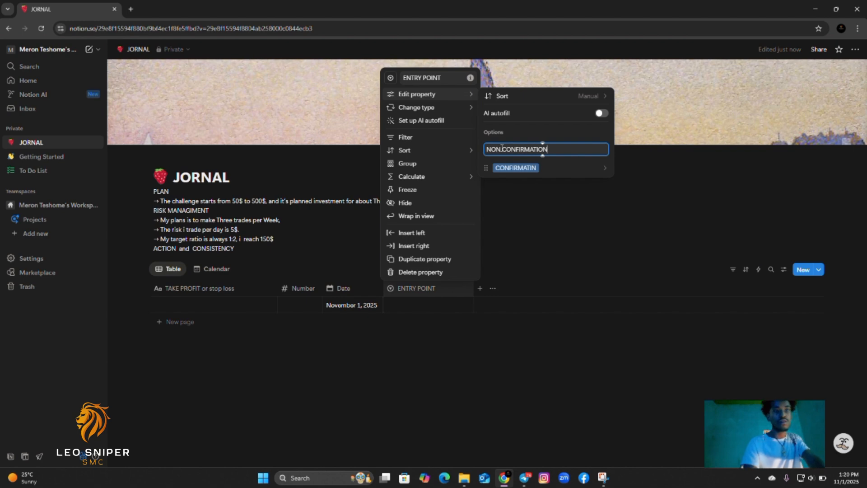
{"action": "key", "text": "Return"}
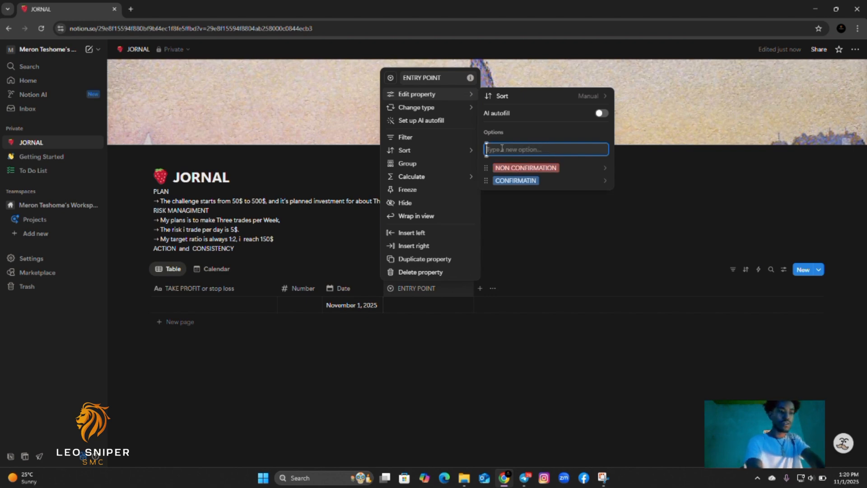
{"action": "type", "text": "FACK"}
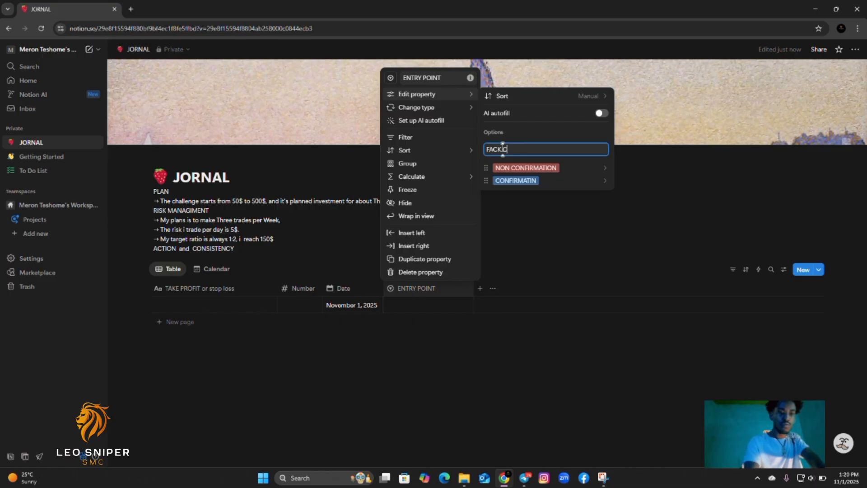
{"action": "type", "text": "CON"}
{"action": "key", "text": "Return"}
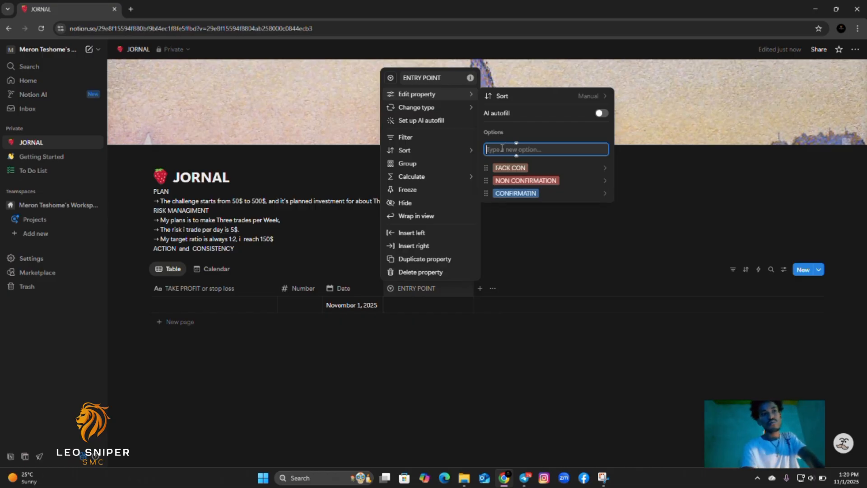
{"action": "left_click", "coordinate": [519, 371]}
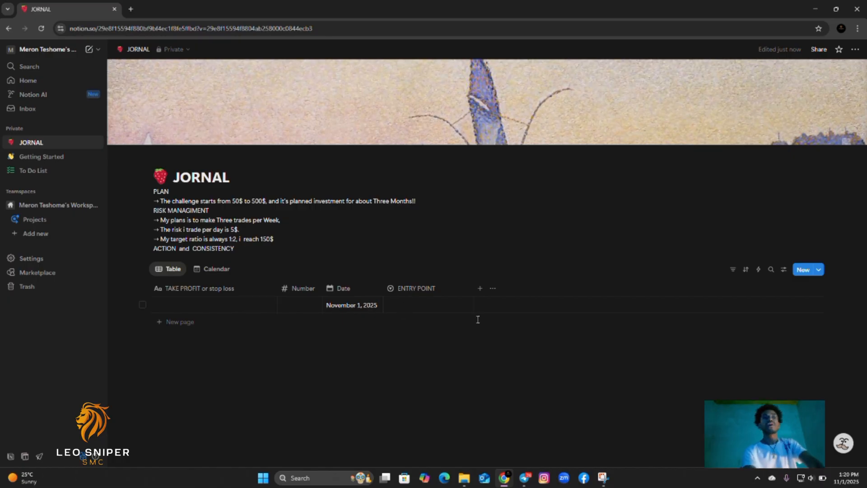
Try the CONFIRMATIN option as the ENTRY POINT value of the November 1, 2025 entry
{"action": "left_click", "coordinate": [400, 291]}
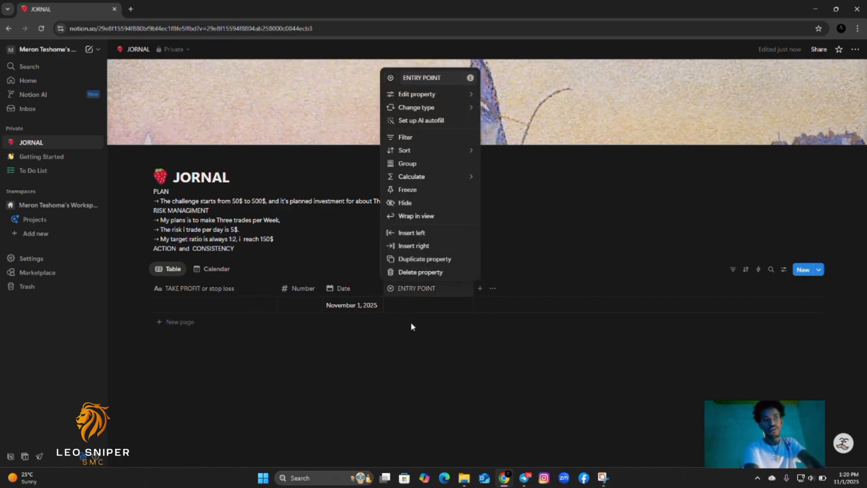
{"action": "left_click", "coordinate": [413, 311]}
{"action": "left_click", "coordinate": [414, 309]}
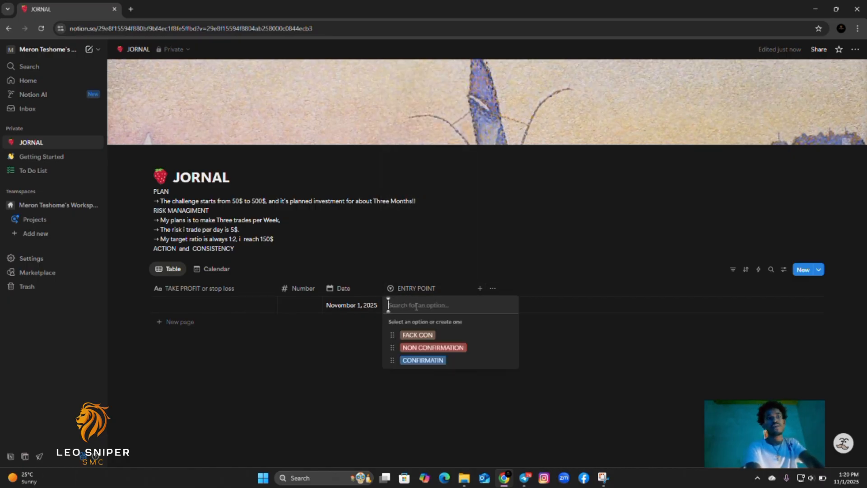
{"action": "left_click", "coordinate": [414, 360]}
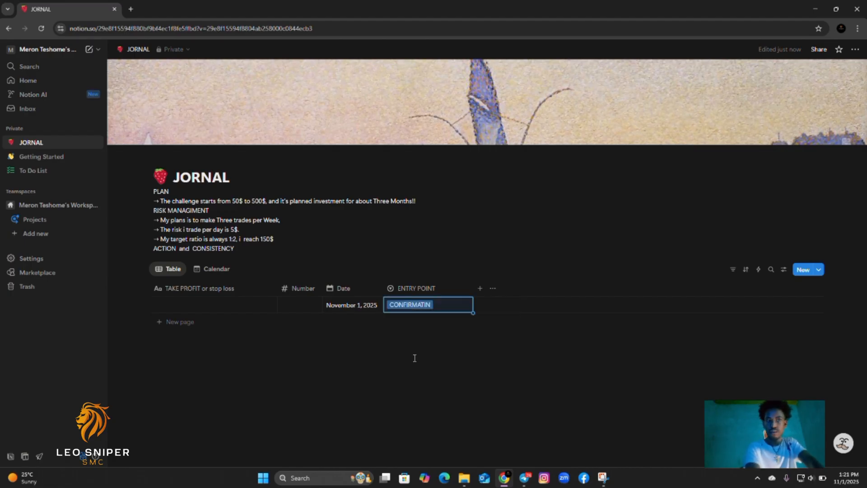
Clear the entry's ENTRY POINT value and recolor its options, making CONFIRMATIN green and FACK CON gray
{"action": "left_click", "coordinate": [415, 311]}
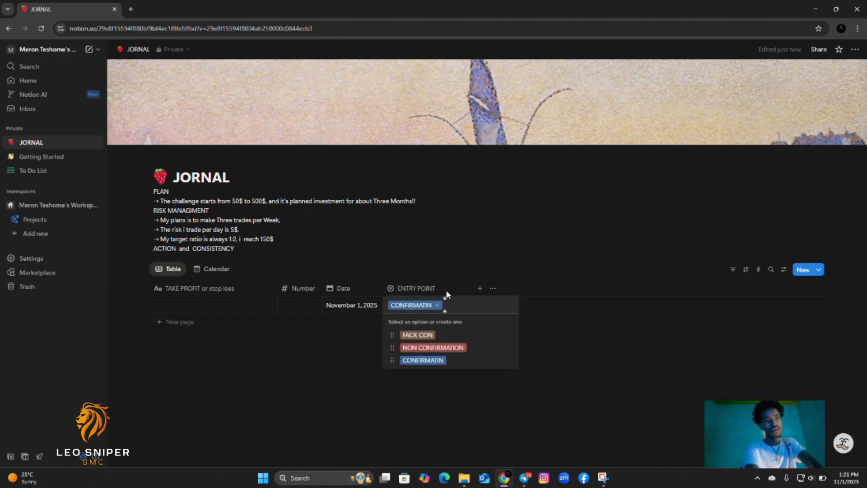
{"action": "left_click", "coordinate": [437, 305]}
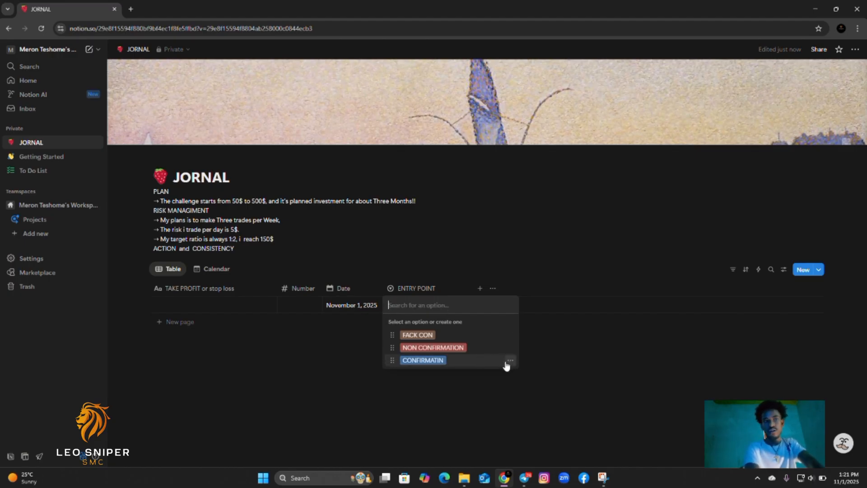
{"action": "left_click", "coordinate": [511, 360]}
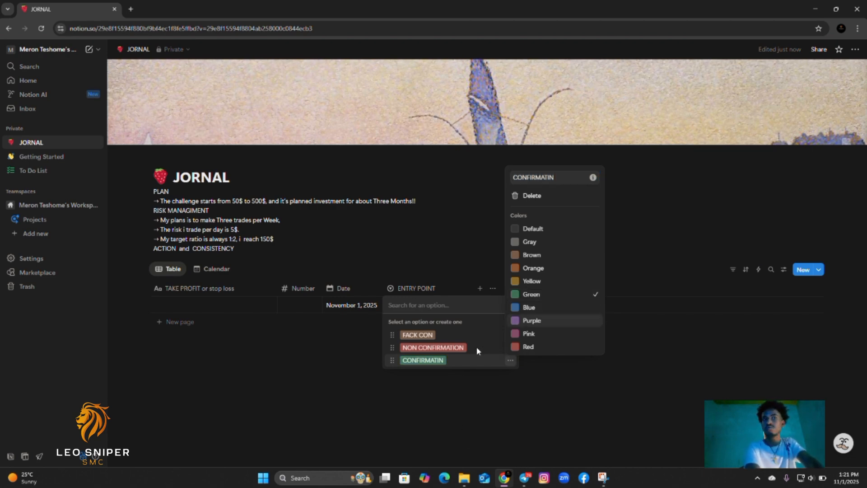
{"action": "left_click", "coordinate": [500, 350]}
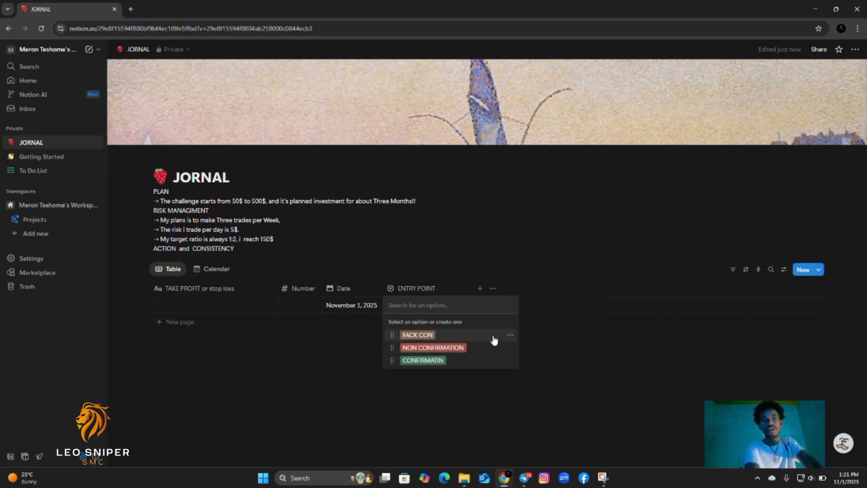
{"action": "left_click", "coordinate": [507, 335]}
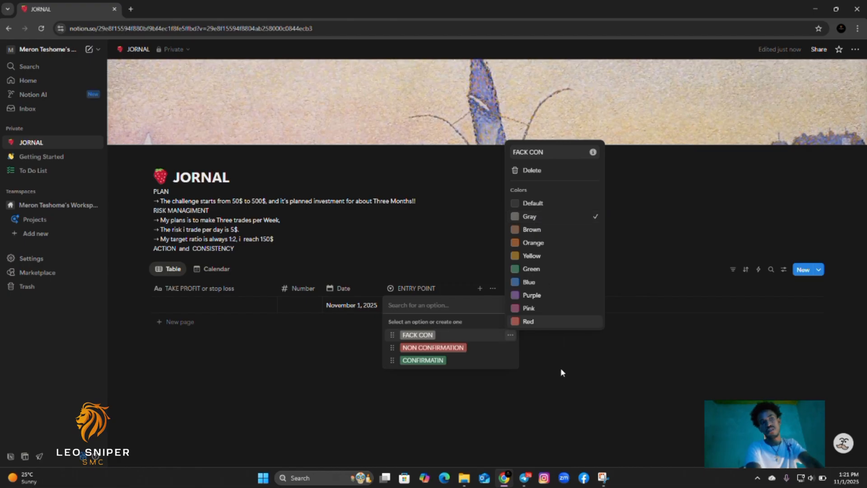
{"action": "left_click", "coordinate": [563, 386]}
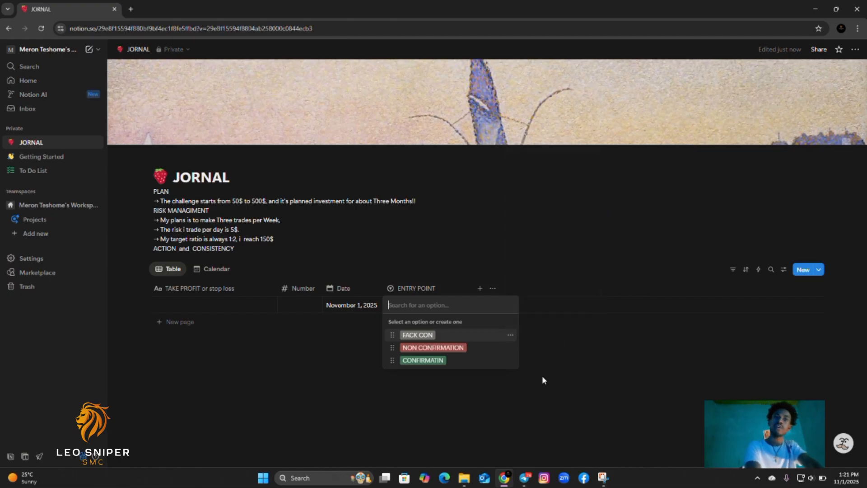
Set the ENTRY POINT of the November 1, 2025 entry to CONFIRMATIN
{"action": "left_click", "coordinate": [416, 393]}
{"action": "left_click", "coordinate": [427, 309]}
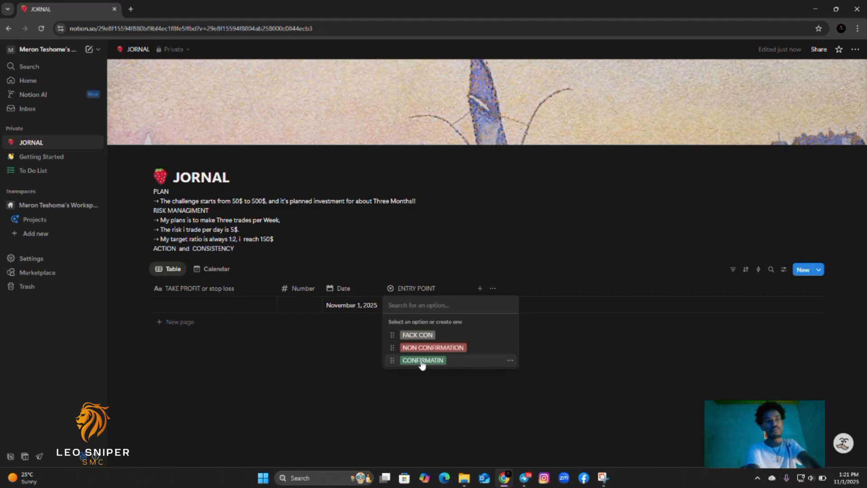
{"action": "left_click", "coordinate": [420, 360]}
{"action": "left_click", "coordinate": [511, 362]}
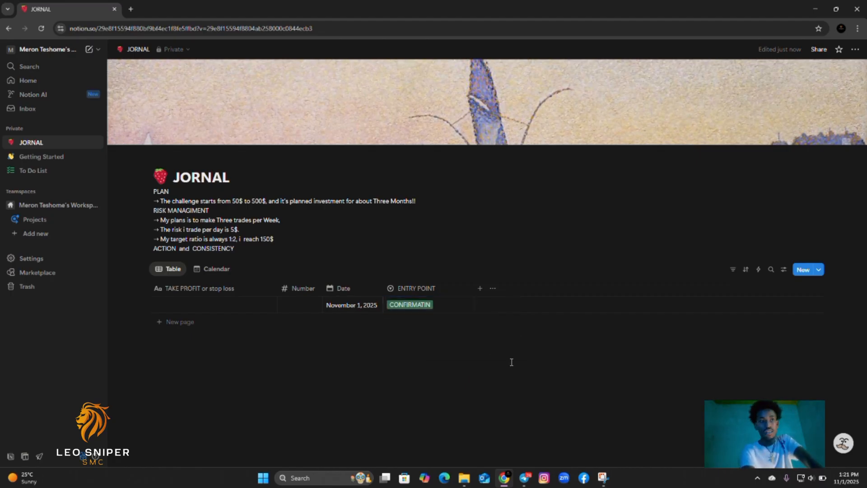
Add a Multi-select property named POSTION AND EXIT after the ENTRY POINT column
{"action": "left_click", "coordinate": [480, 289]}
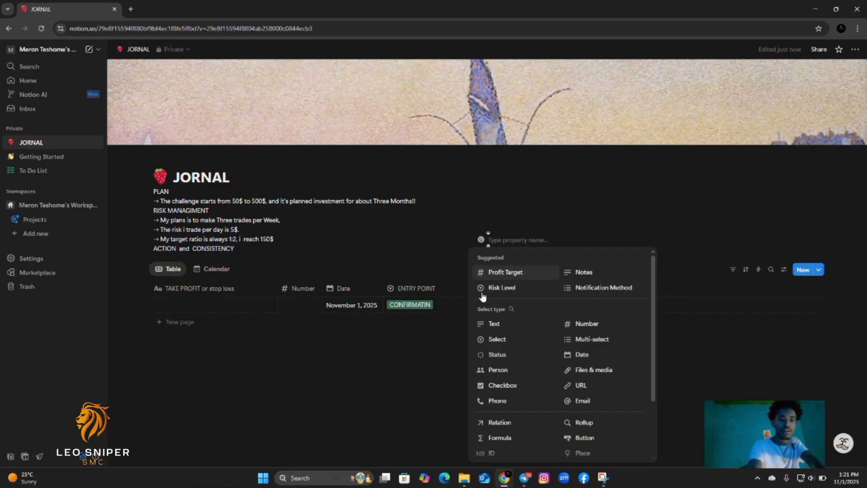
{"action": "type", "text": "POSTI"}
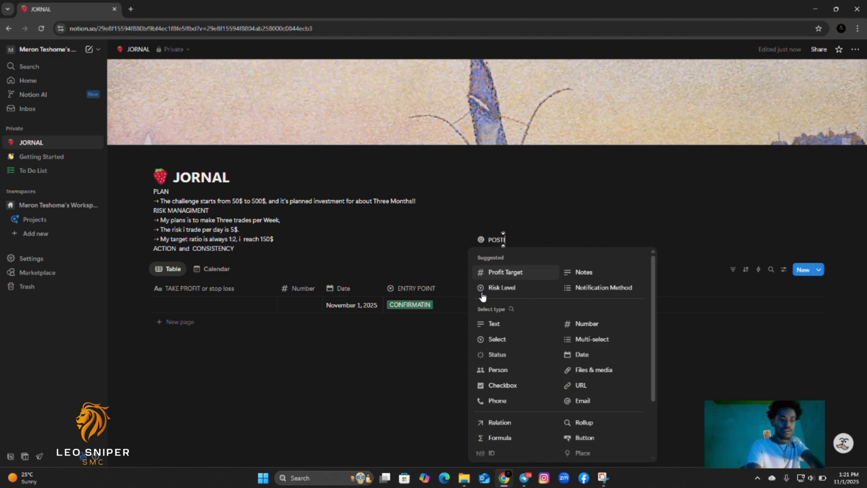
{"action": "type", "text": "ON AND"}
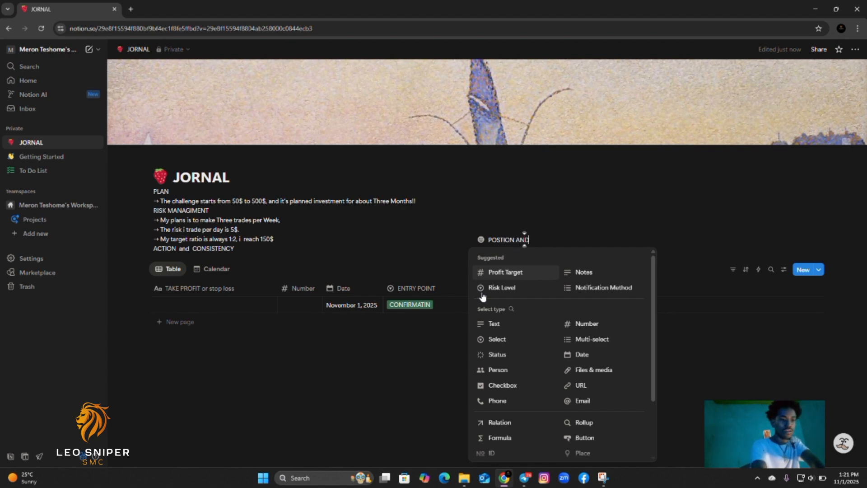
{"action": "type", "text": " EXIT"}
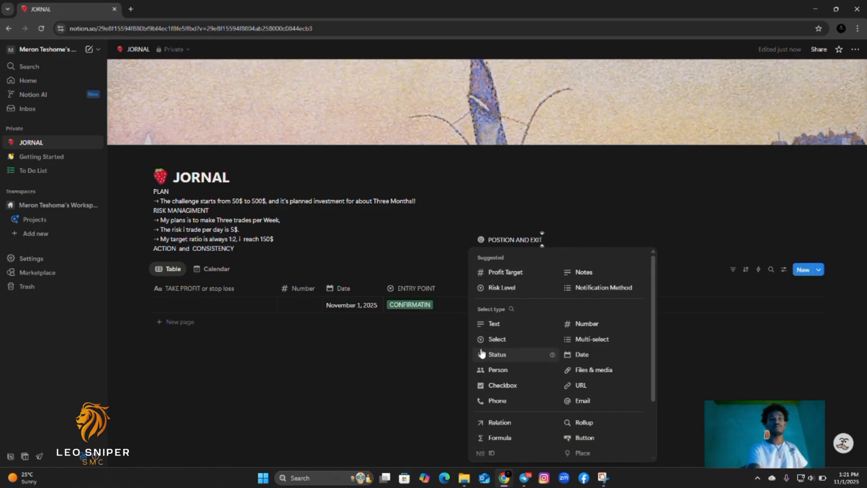
{"action": "left_click", "coordinate": [590, 339]}
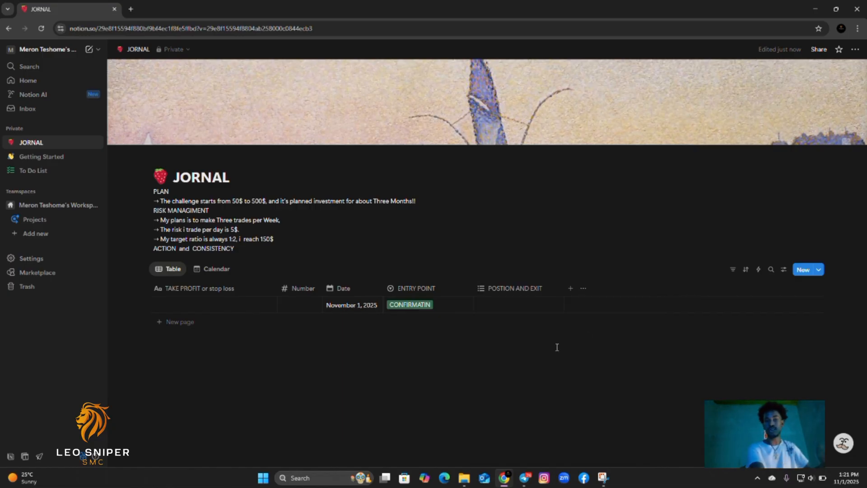
Add the options SELL and BUY to the POSTION AND EXIT property
{"action": "left_click", "coordinate": [502, 308]}
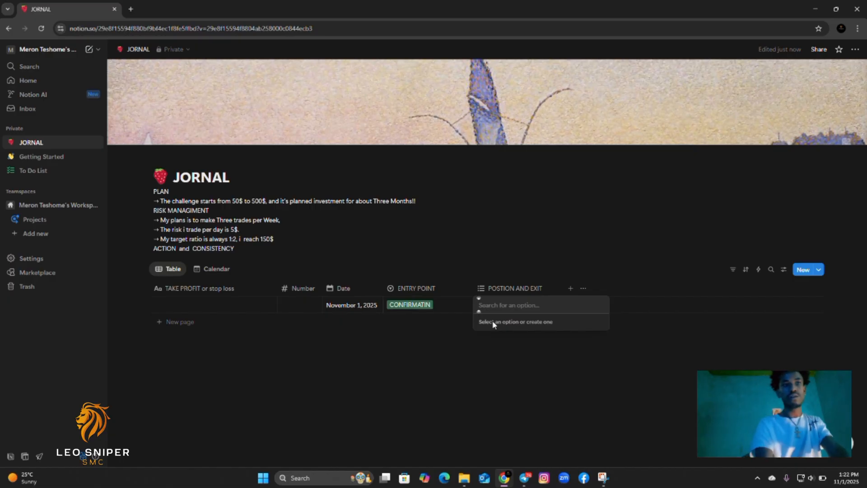
{"action": "left_click", "coordinate": [480, 363]}
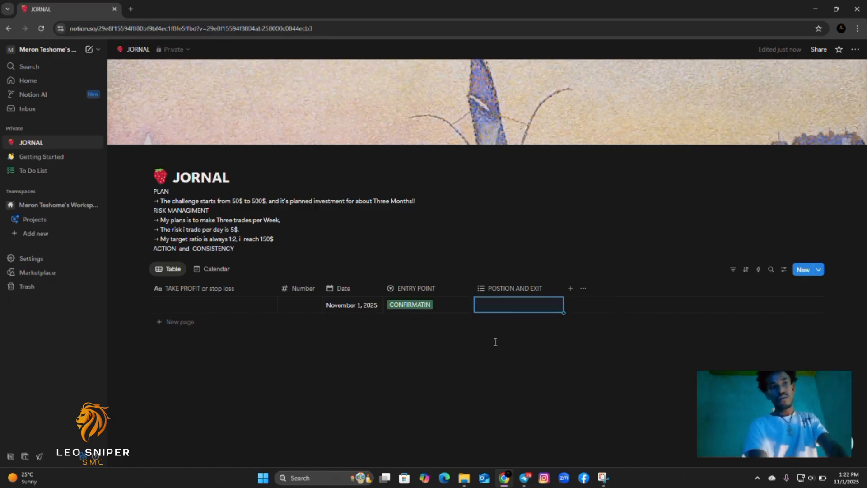
{"action": "left_click", "coordinate": [500, 291]}
{"action": "mouse_move", "coordinate": [514, 95]}
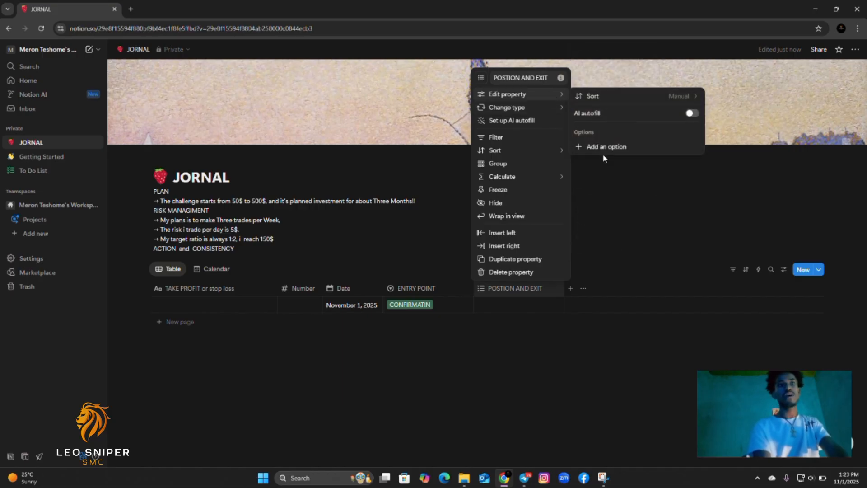
{"action": "left_click", "coordinate": [597, 149]}
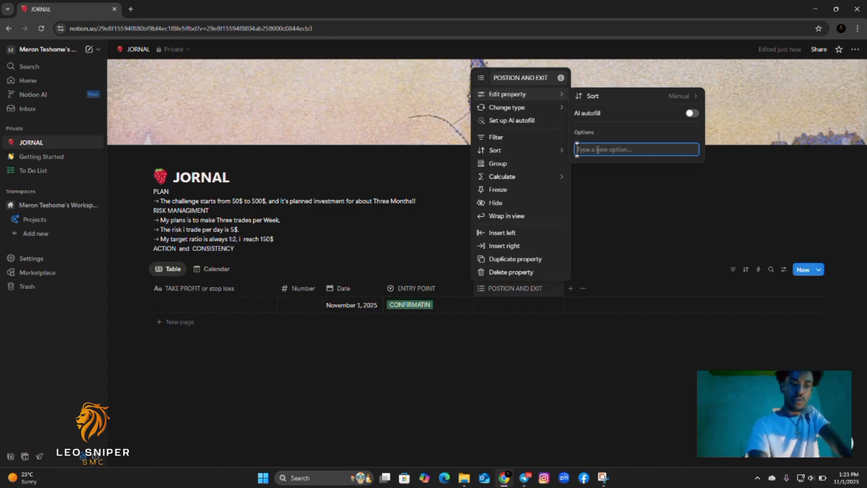
{"action": "type", "text": "SE"}
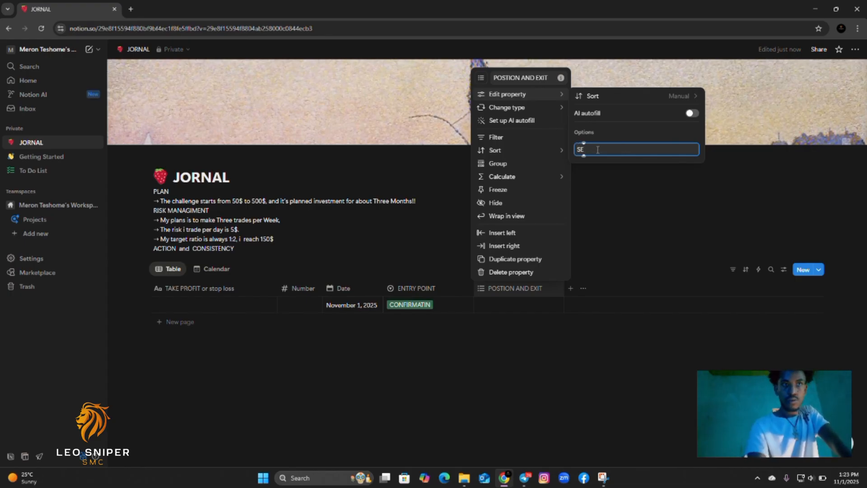
{"action": "type", "text": "LL"}
{"action": "key", "text": "Return"}
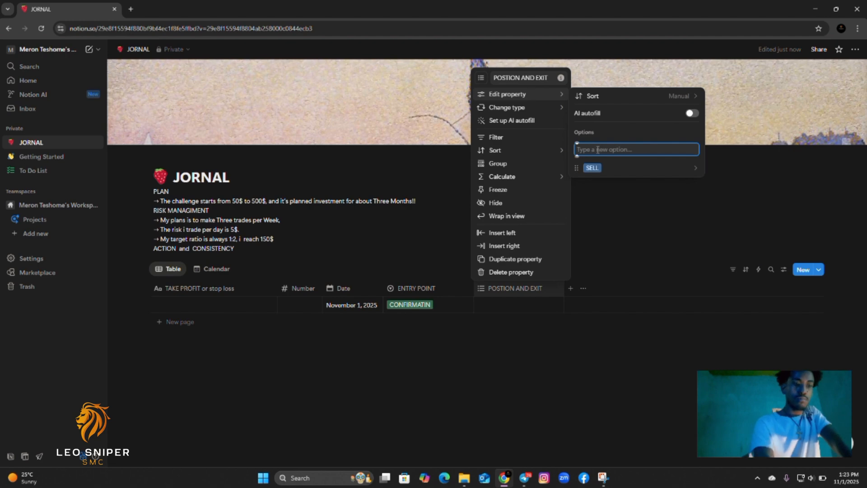
{"action": "type", "text": "BUY"}
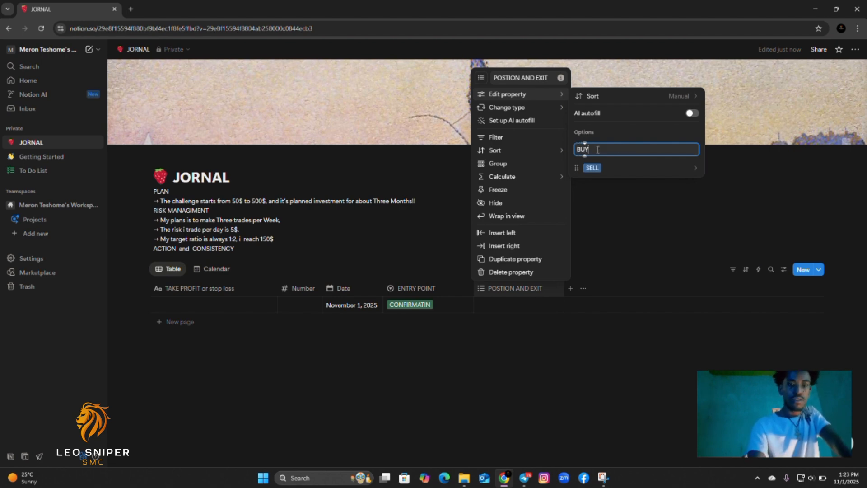
{"action": "key", "text": "Return"}
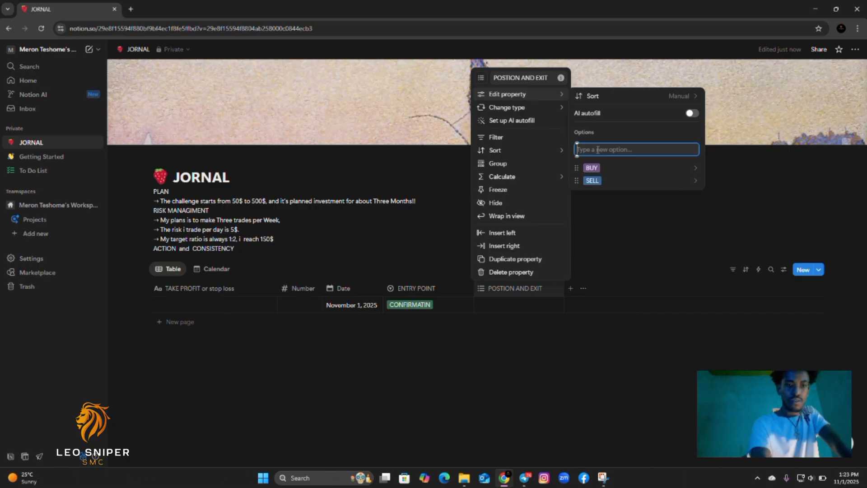
Add an option named FIB REJECTION to the POSTION AND EXIT property
{"action": "type", "text": "FIB"}
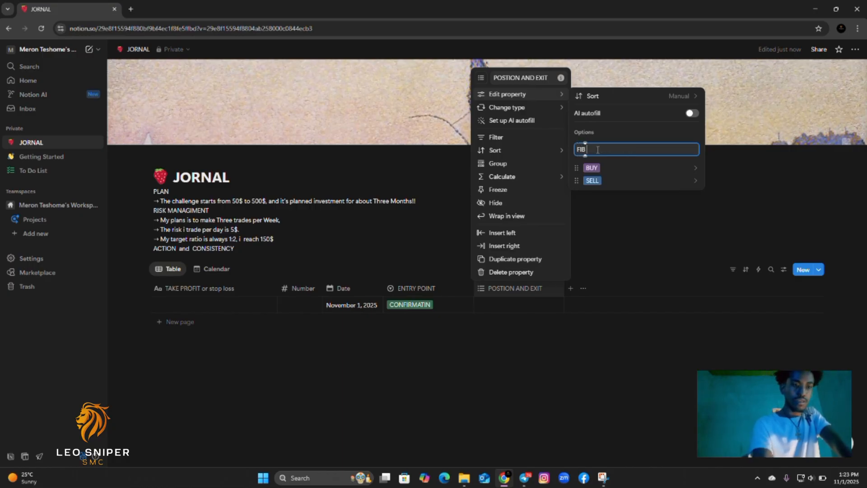
{"action": "type", "text": " RE"}
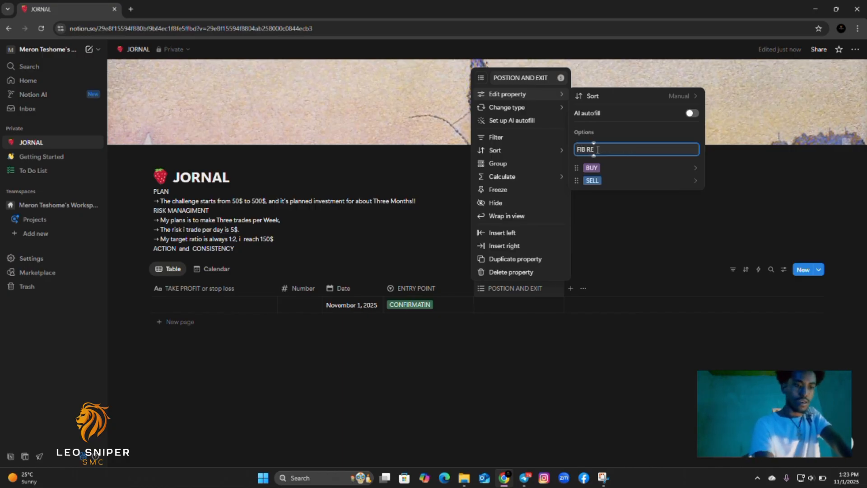
{"action": "type", "text": "JECTION"}
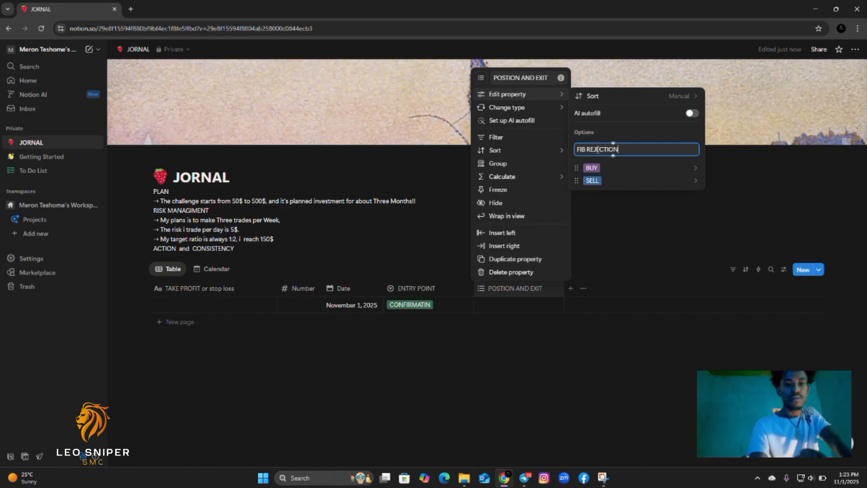
{"action": "key", "text": "Return"}
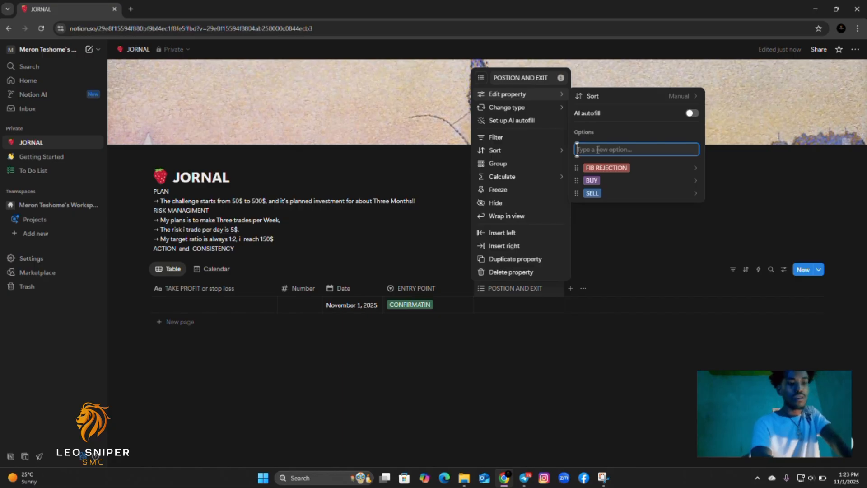
Add an option named REJECTION ZONE to the POSTION AND EXIT property
{"action": "type", "text": "REJEC"}
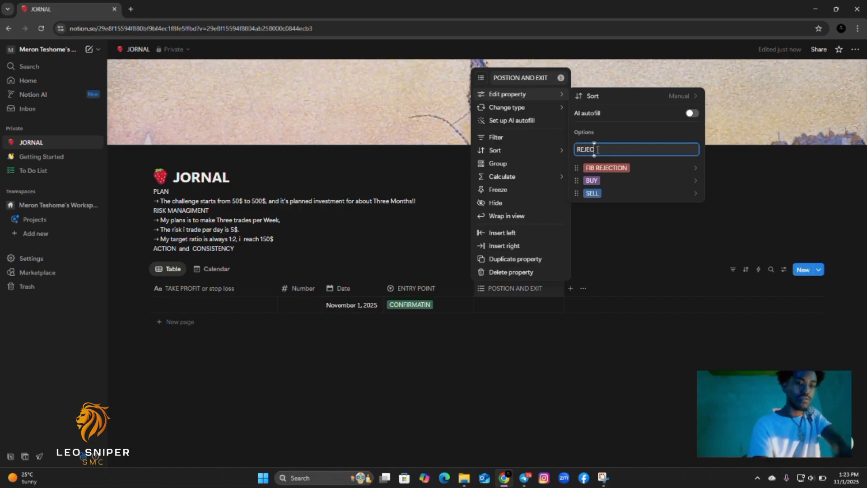
{"action": "type", "text": "TION Z"}
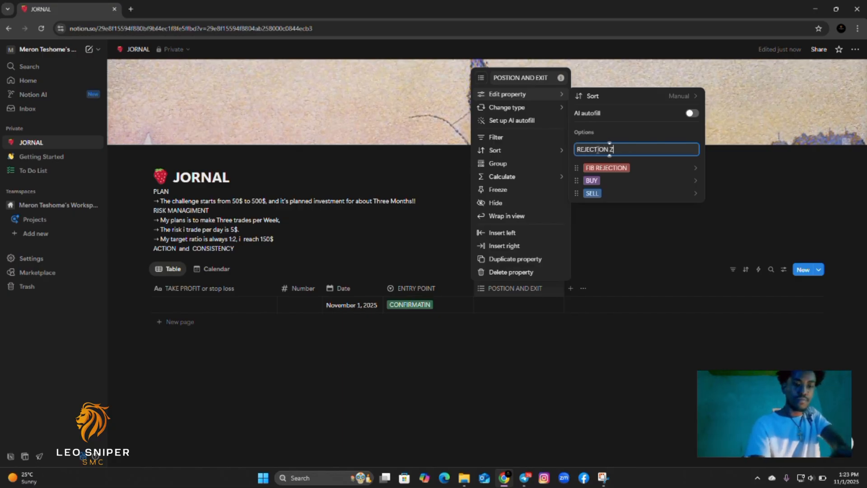
{"action": "type", "text": "ONE"}
{"action": "key", "text": "Return"}
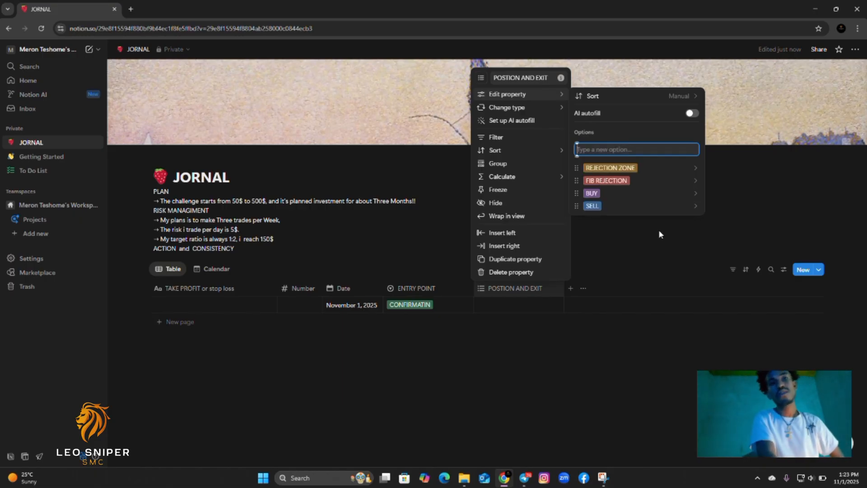
Color the BUY option green and the SELL option red in the POSTION AND EXIT property
{"action": "left_click", "coordinate": [694, 194]}
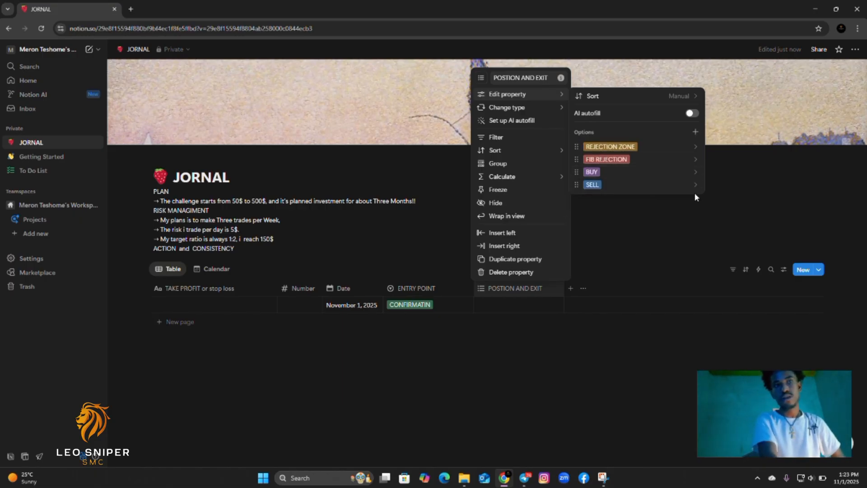
{"action": "left_click", "coordinate": [693, 173]}
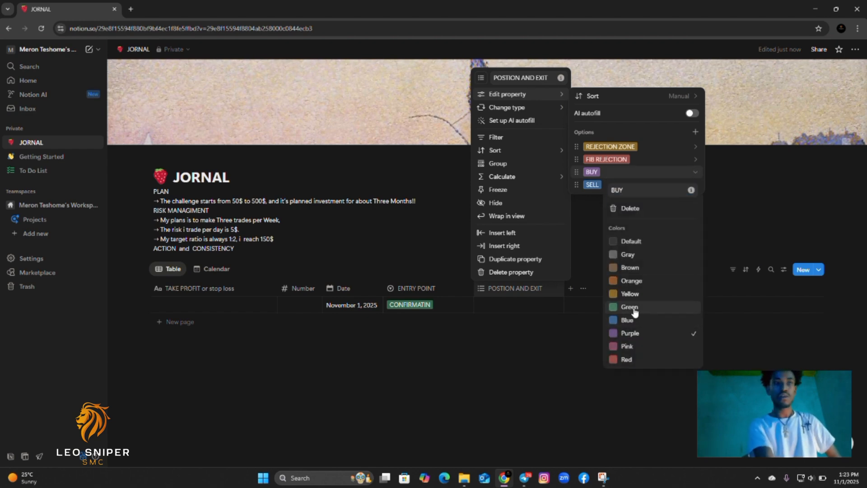
{"action": "left_click", "coordinate": [593, 184]}
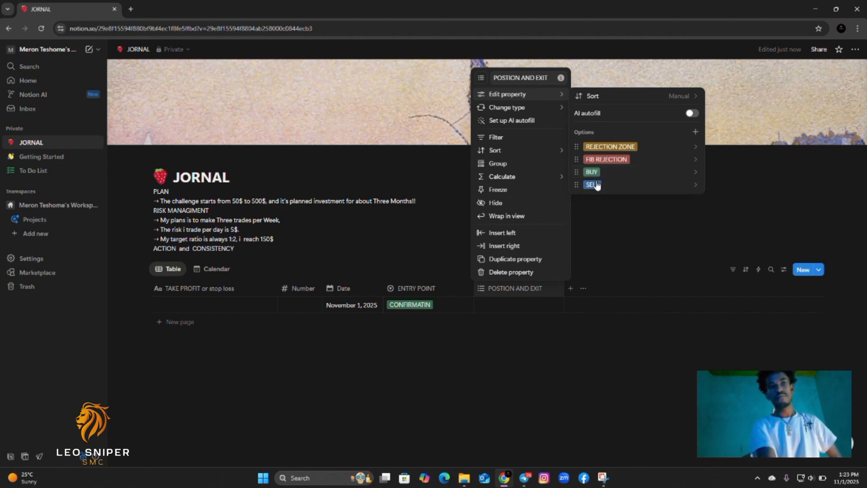
{"action": "left_click", "coordinate": [681, 185]}
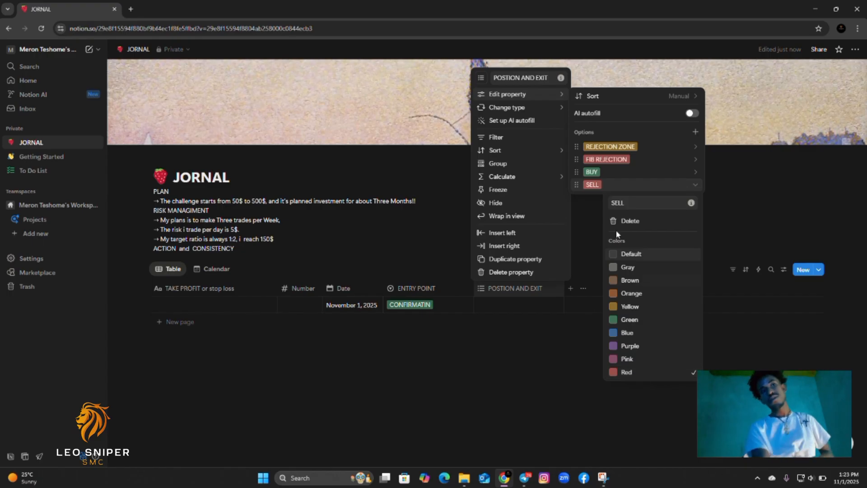
{"action": "left_click", "coordinate": [563, 367]}
{"action": "left_click", "coordinate": [563, 366]}
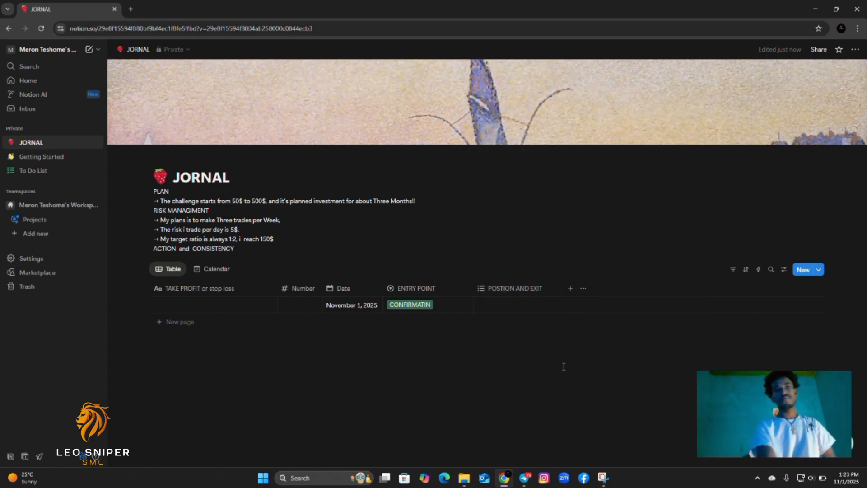
Set the POSTION AND EXIT of the November 1, 2025 entry to BUY and FIB REJECTION
{"action": "left_click", "coordinate": [505, 308]}
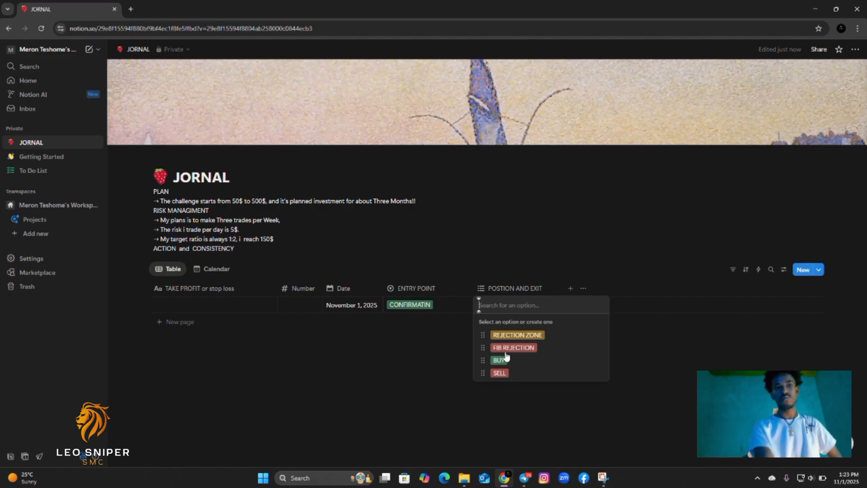
{"action": "left_click", "coordinate": [499, 365]}
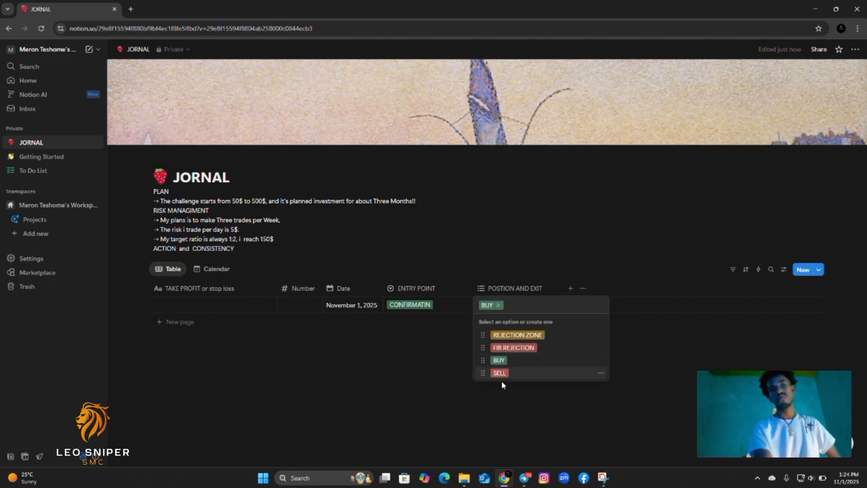
{"action": "left_click", "coordinate": [513, 347]}
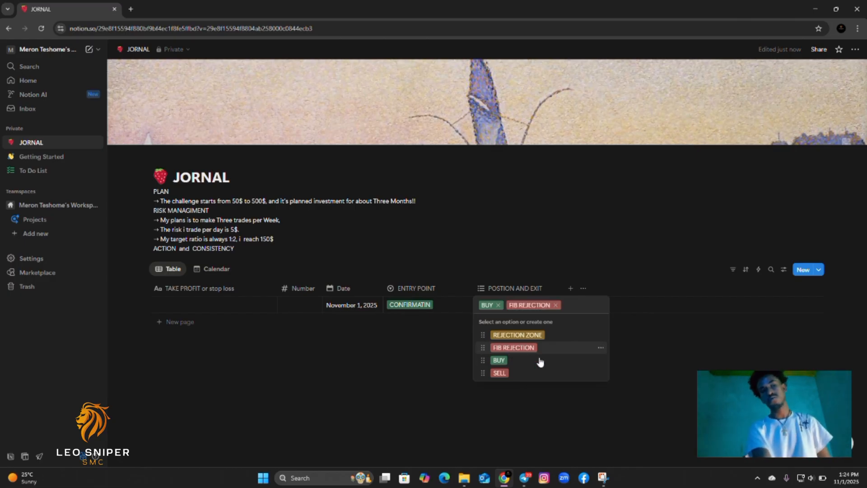
{"action": "left_click", "coordinate": [659, 369]}
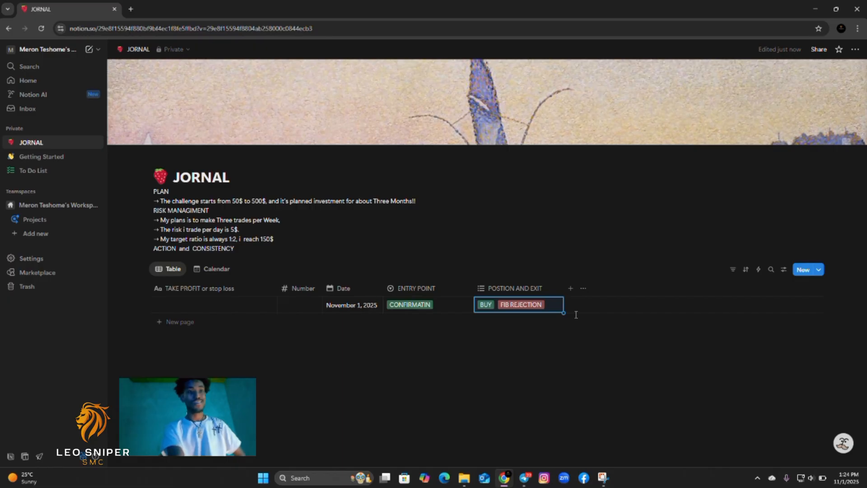
Add a Select property named RISK MANEG after the POSTION AND EXIT column
{"action": "left_click", "coordinate": [570, 289]}
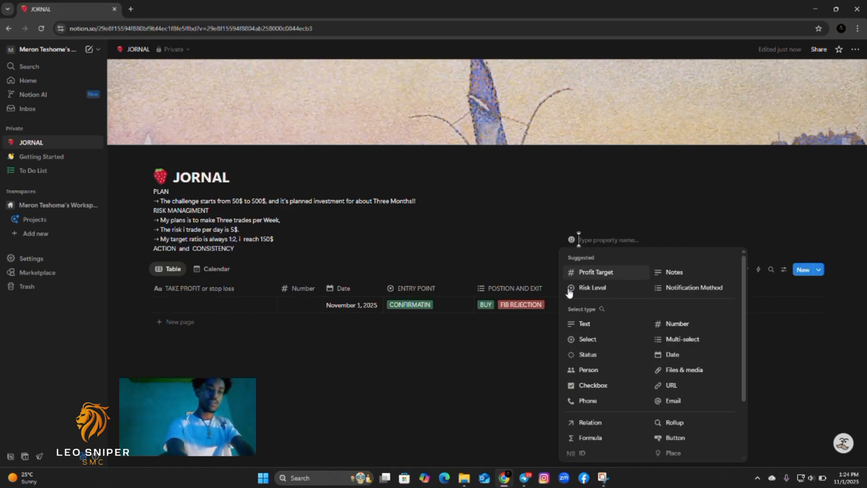
{"action": "type", "text": "RI"}
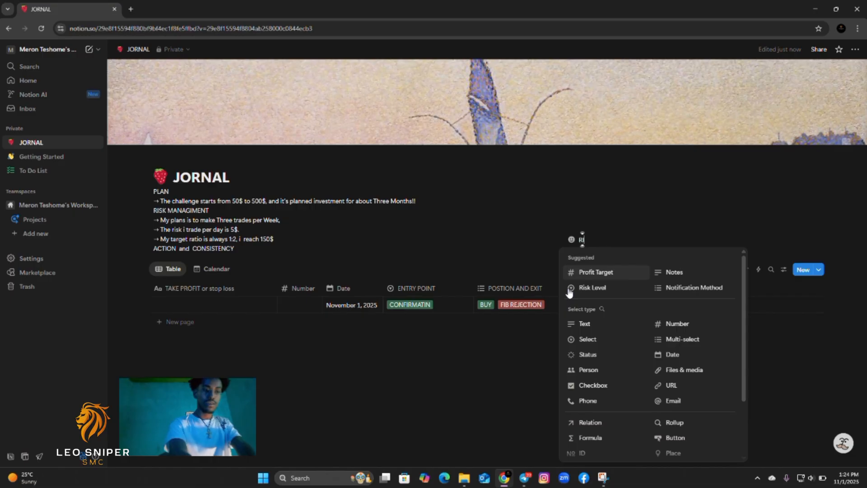
{"action": "type", "text": "SK M"}
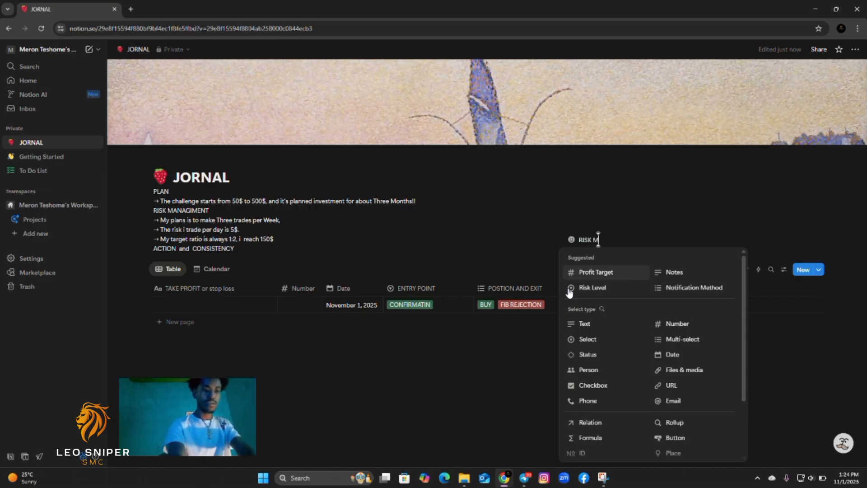
{"action": "type", "text": "ANEG"}
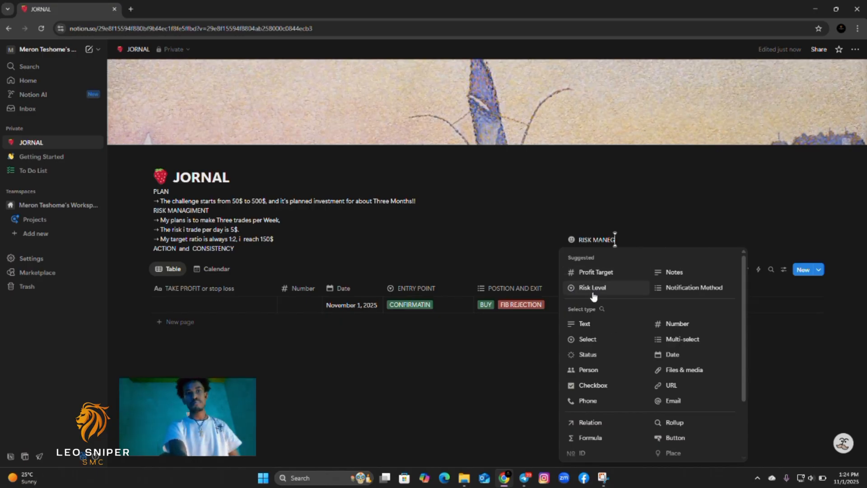
{"action": "left_click", "coordinate": [587, 340]}
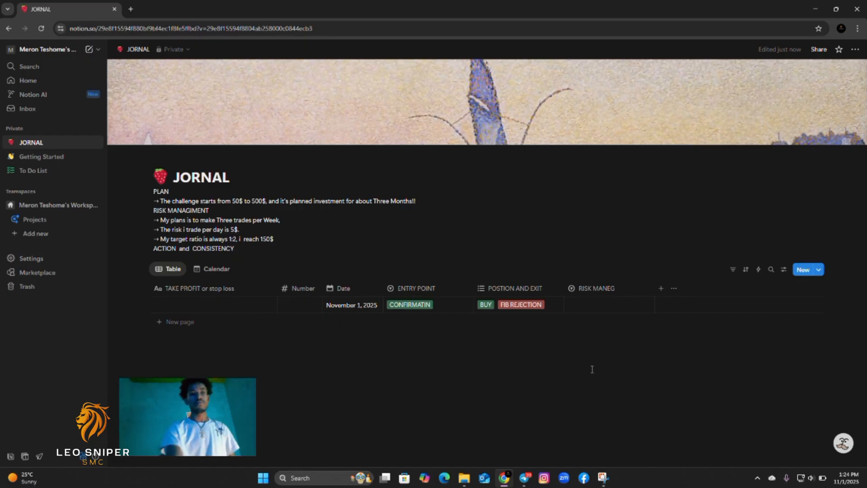
Create a 1% option as the RISK MANEG value of the November 1, 2025 entry
{"action": "left_click", "coordinate": [591, 306]}
{"action": "type", "text": "1"}
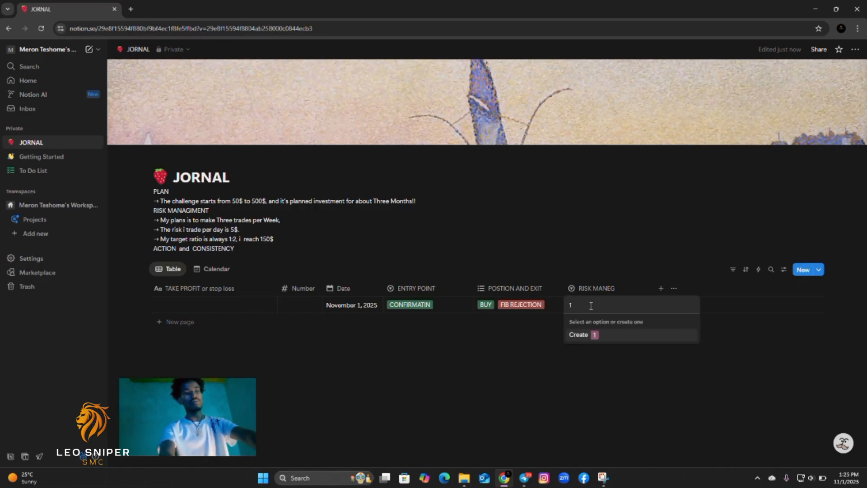
{"action": "type", "text": "%"}
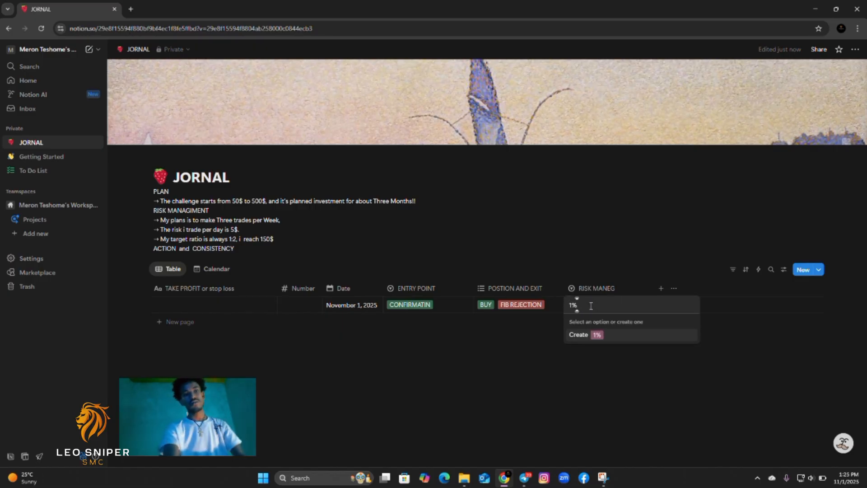
{"action": "left_click", "coordinate": [598, 334]}
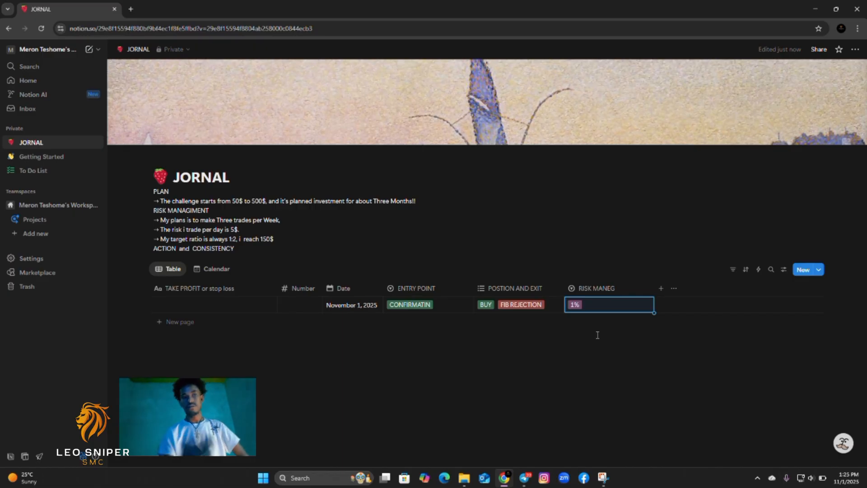
{"action": "left_click", "coordinate": [597, 334]}
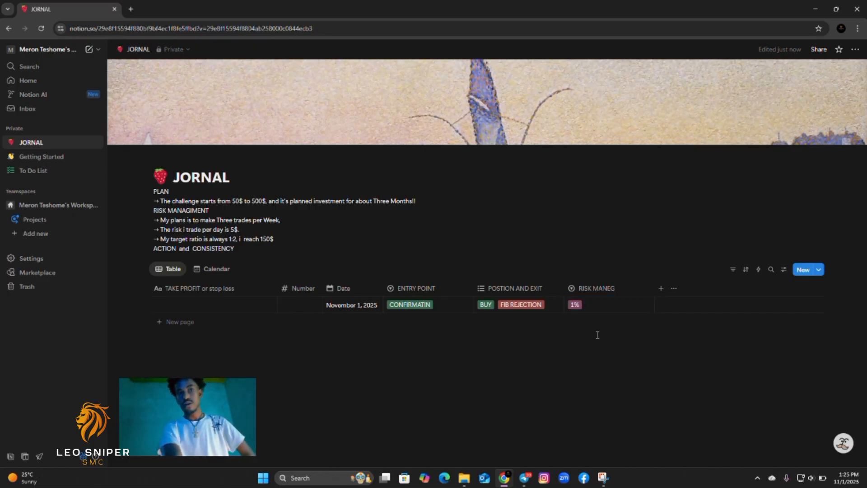
Add a Multi-select property named PSYCOLOGY after the RISK MANEG column
{"action": "left_click", "coordinate": [661, 288]}
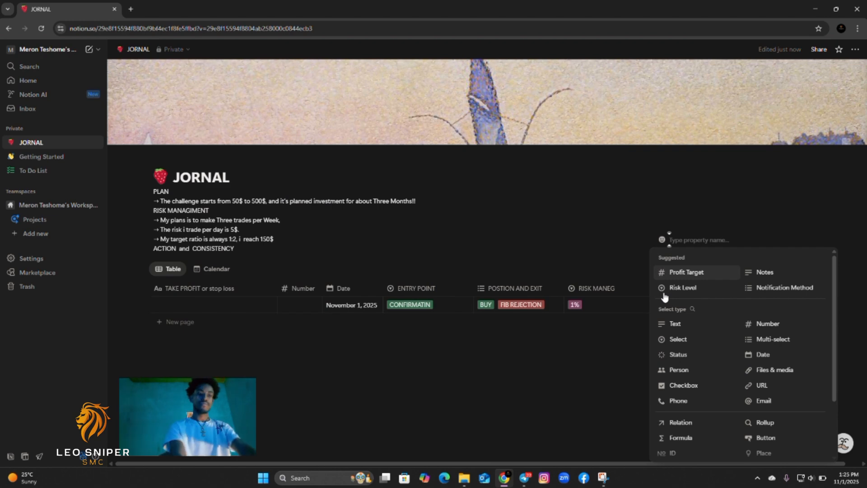
{"action": "type", "text": "P"}
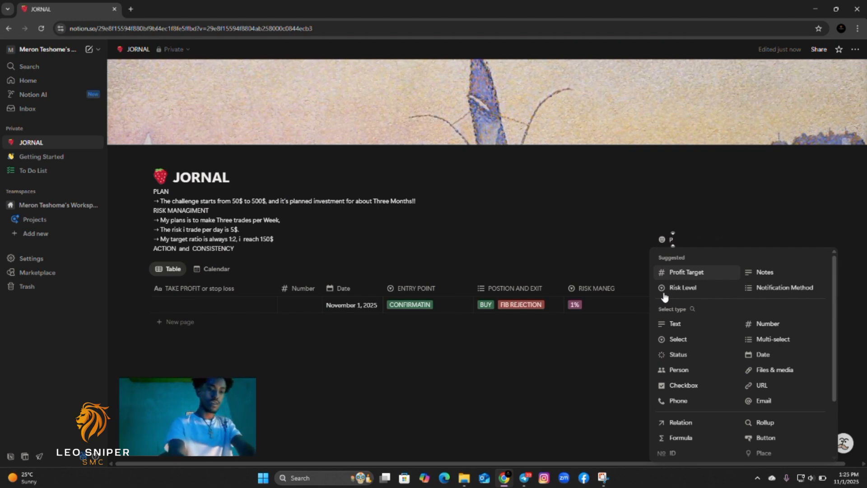
{"action": "type", "text": "SYC"}
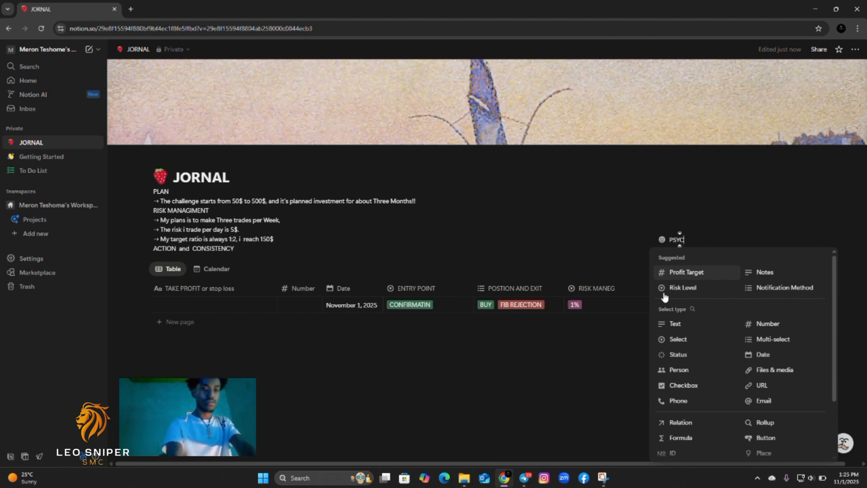
{"action": "type", "text": "OLO"}
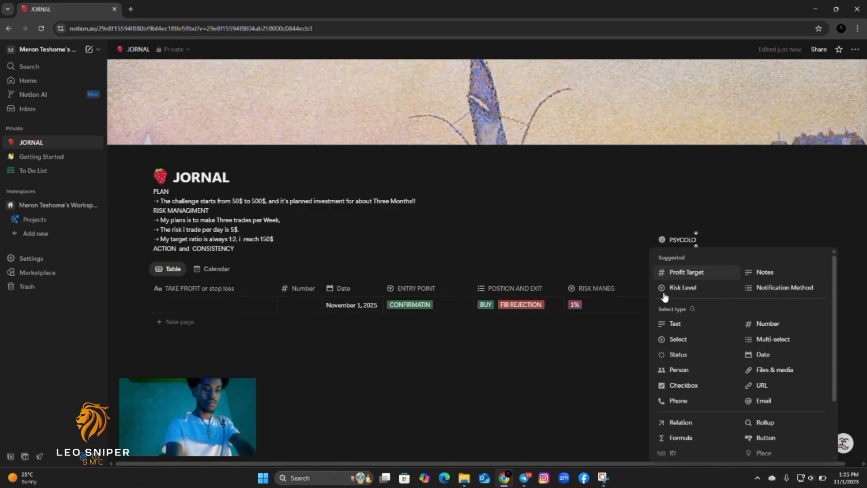
{"action": "type", "text": "GY"}
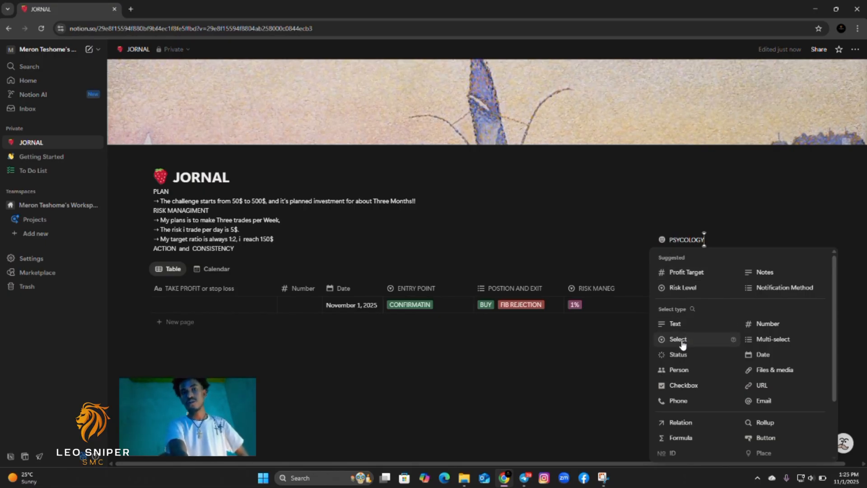
{"action": "left_click", "coordinate": [756, 344]}
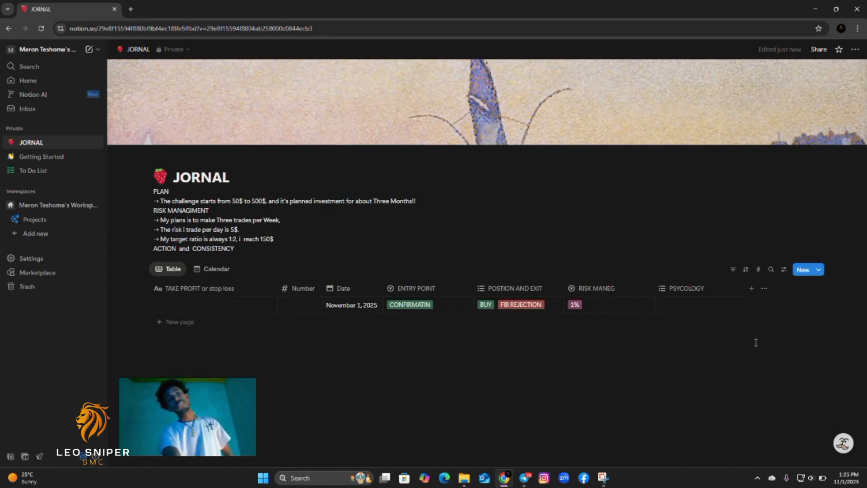
Add the options NORMAL, FEAR and GREED to the PSYCOLOGY property
{"action": "left_click", "coordinate": [677, 291]}
{"action": "mouse_move", "coordinate": [736, 98]}
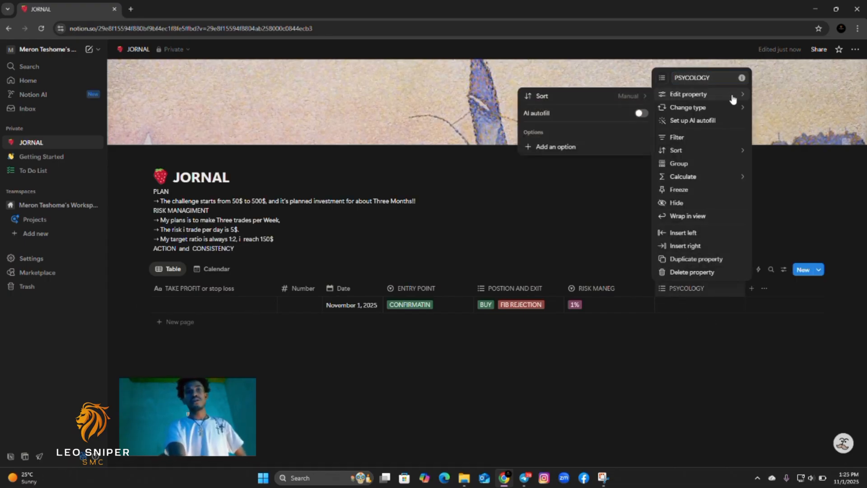
{"action": "left_click", "coordinate": [566, 147]}
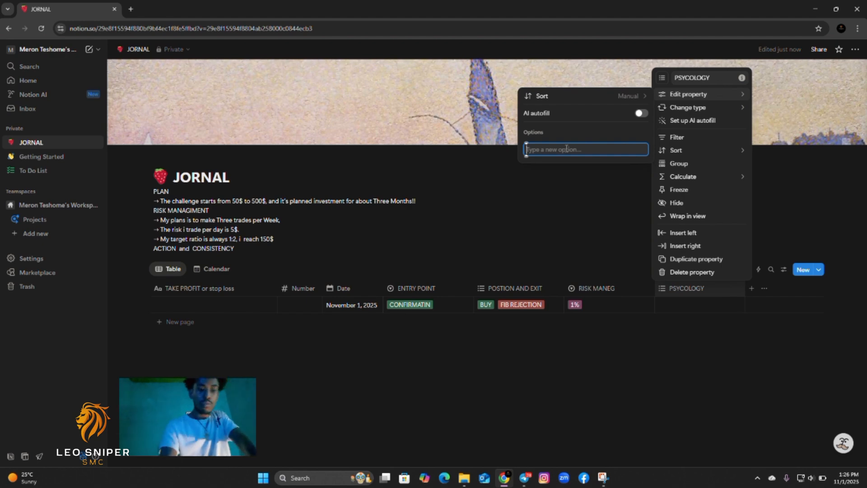
{"action": "type", "text": "N"}
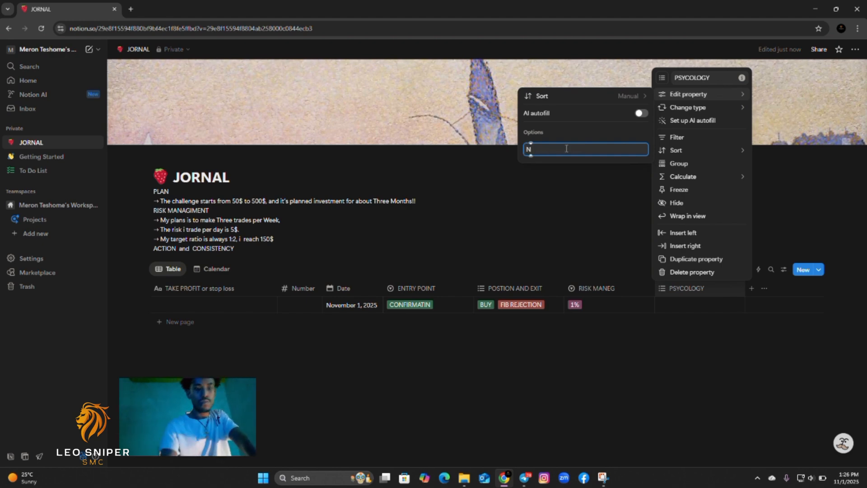
{"action": "type", "text": "ORMAL"}
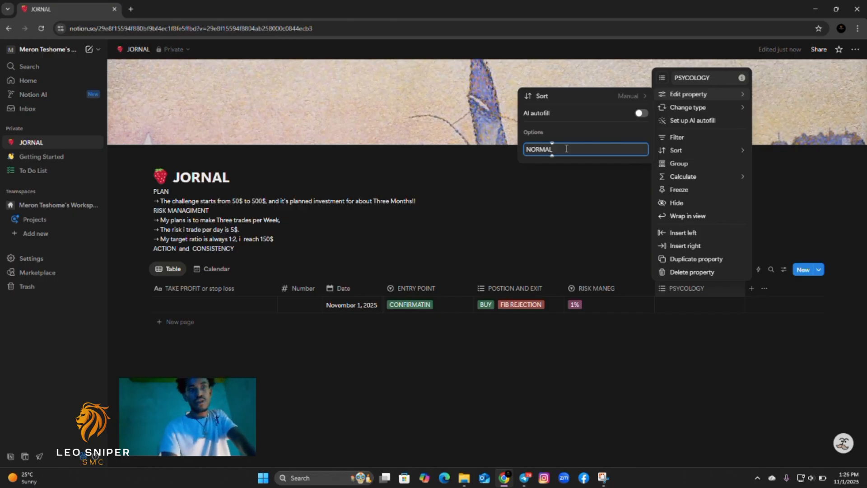
{"action": "key", "text": "Return"}
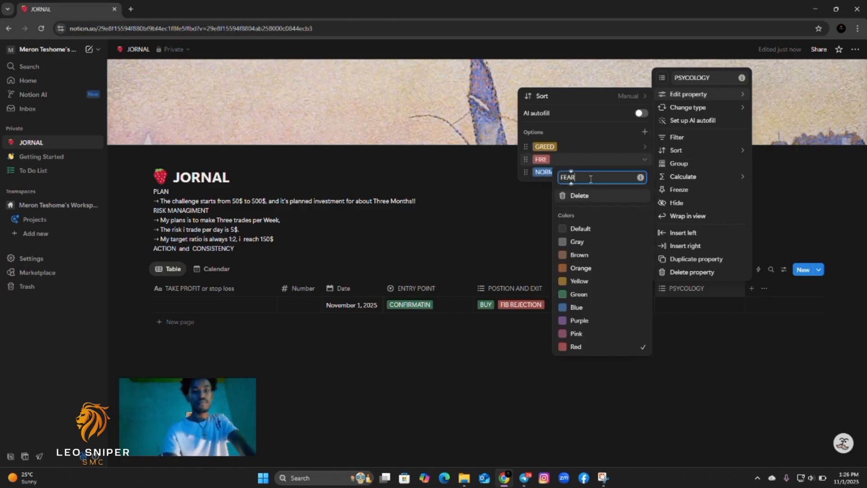
{"action": "key", "text": "Return"}
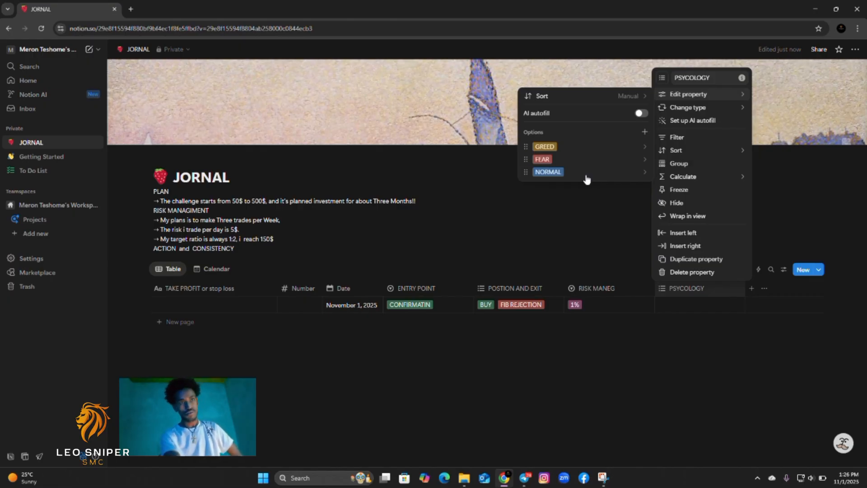
Recolor the PSYCOLOGY options: NORMAL gray, FEAR orange and GREED red
{"action": "left_click", "coordinate": [614, 175]}
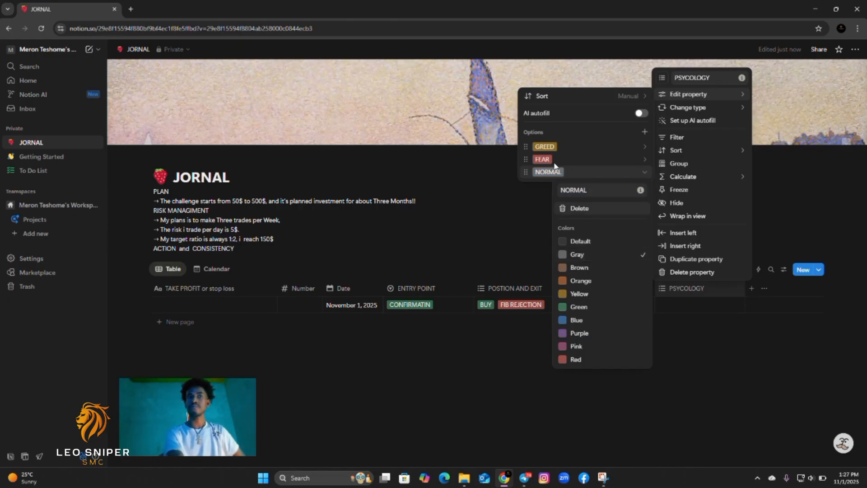
{"action": "left_click", "coordinate": [644, 163]}
{"action": "left_click", "coordinate": [643, 161]}
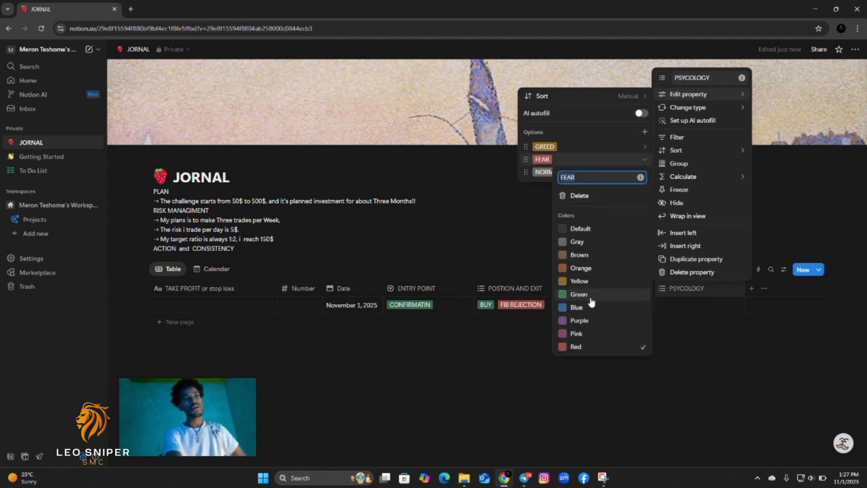
{"action": "left_click", "coordinate": [580, 268]}
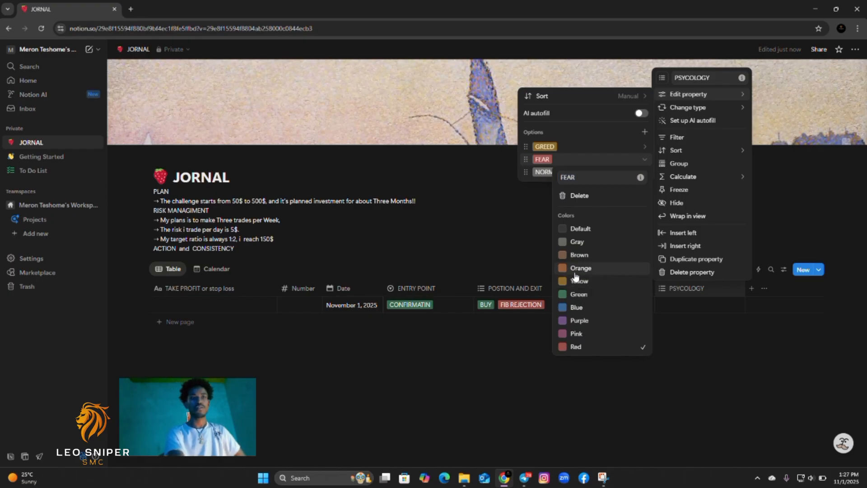
{"action": "left_click", "coordinate": [644, 148]}
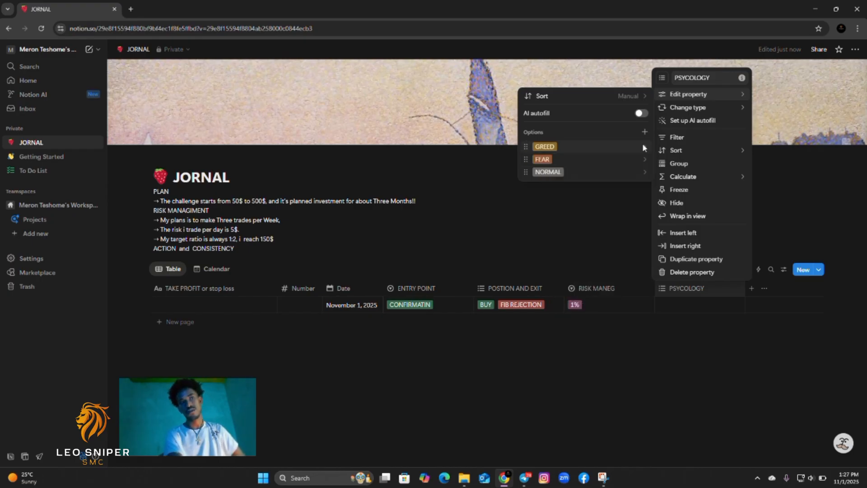
{"action": "left_click", "coordinate": [644, 147]}
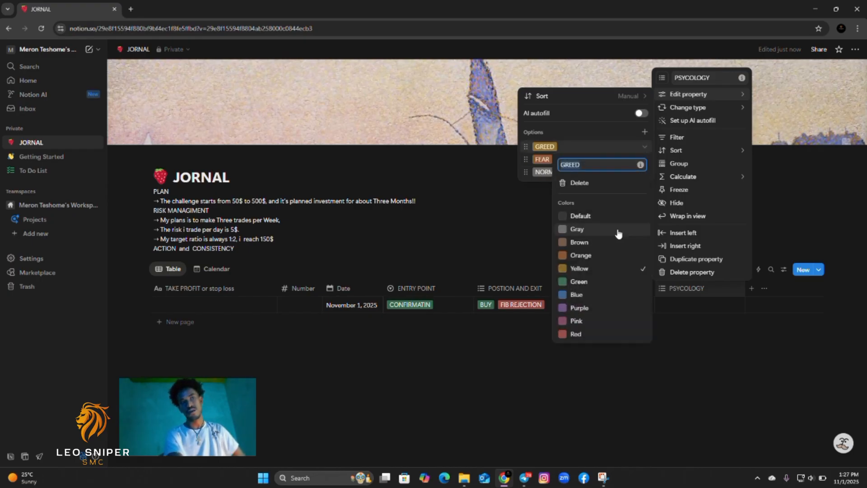
{"action": "left_click", "coordinate": [582, 335]}
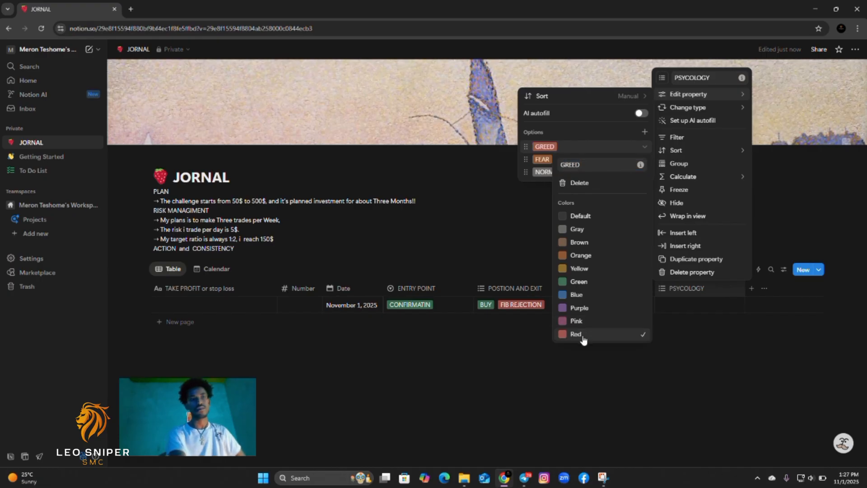
{"action": "left_click", "coordinate": [508, 361]}
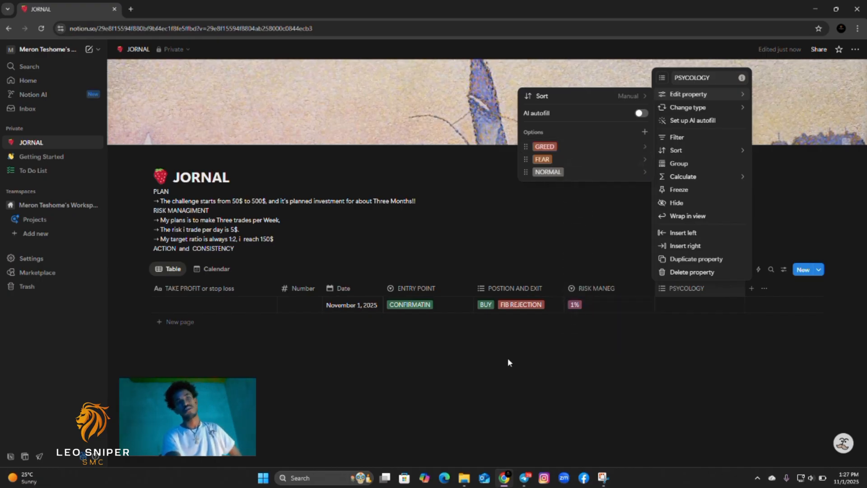
{"action": "left_click", "coordinate": [549, 392]}
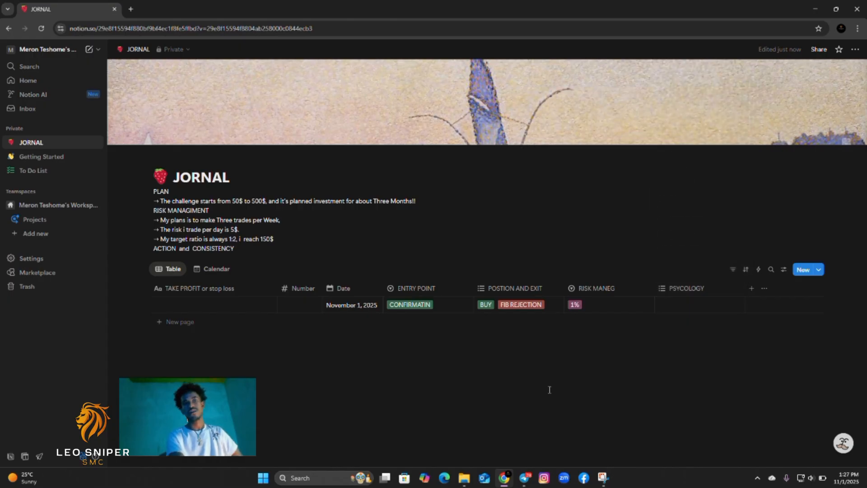
Set the PSYCOLOGY value of the November 1, 2025 entry to FEAR
{"action": "left_click", "coordinate": [691, 310]}
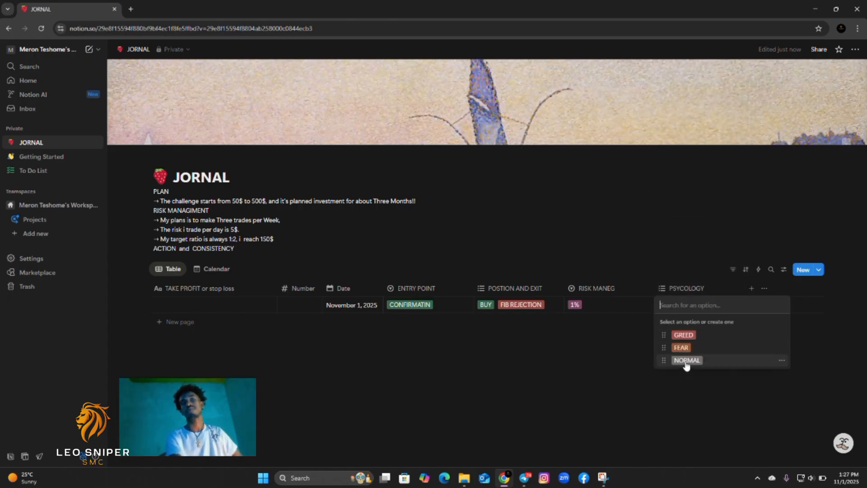
{"action": "left_click", "coordinate": [679, 348]}
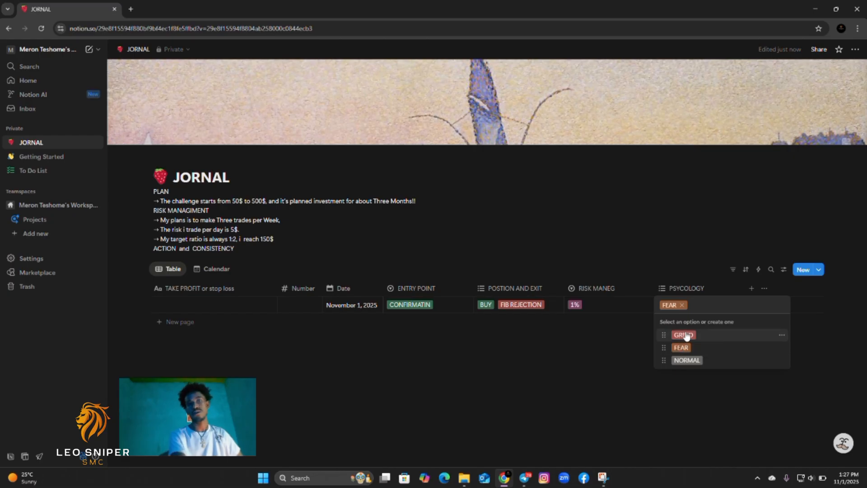
{"action": "left_click", "coordinate": [590, 367]}
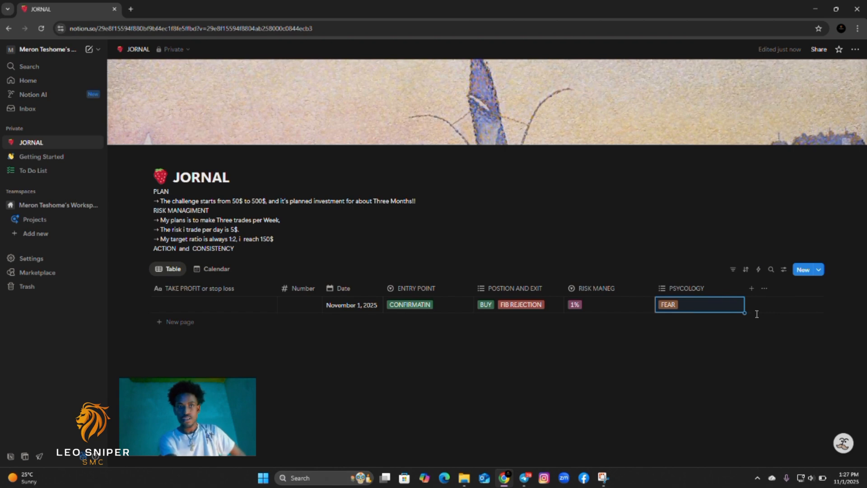
Add a Select property named TRADE after PSYCOLOGY, and narrow the RISK MANEG and PSYCOLOGY columns
{"action": "left_click", "coordinate": [751, 288]}
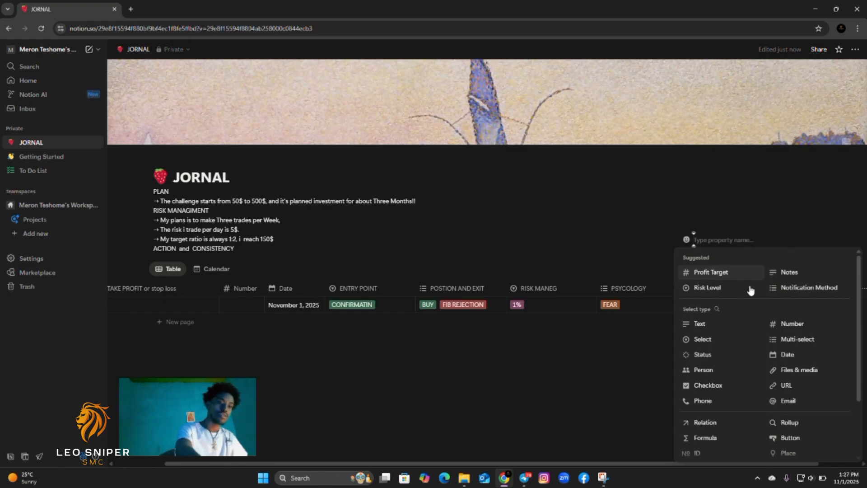
{"action": "type", "text": "TRAD"}
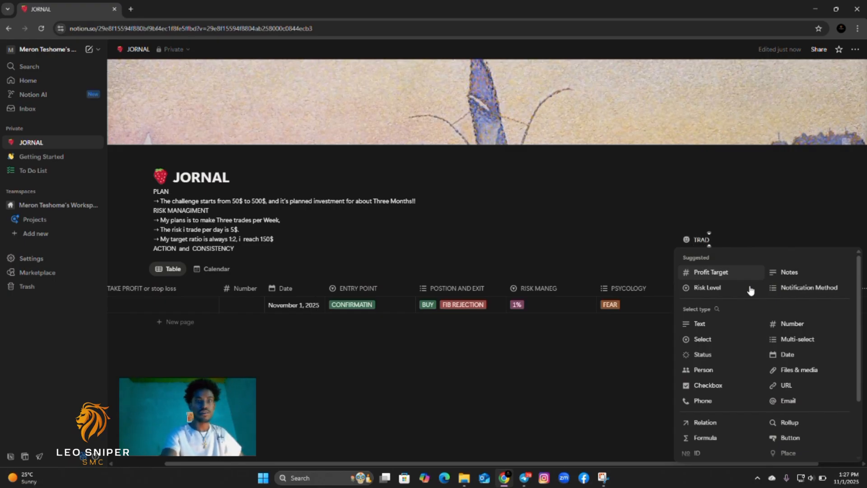
{"action": "type", "text": "E"}
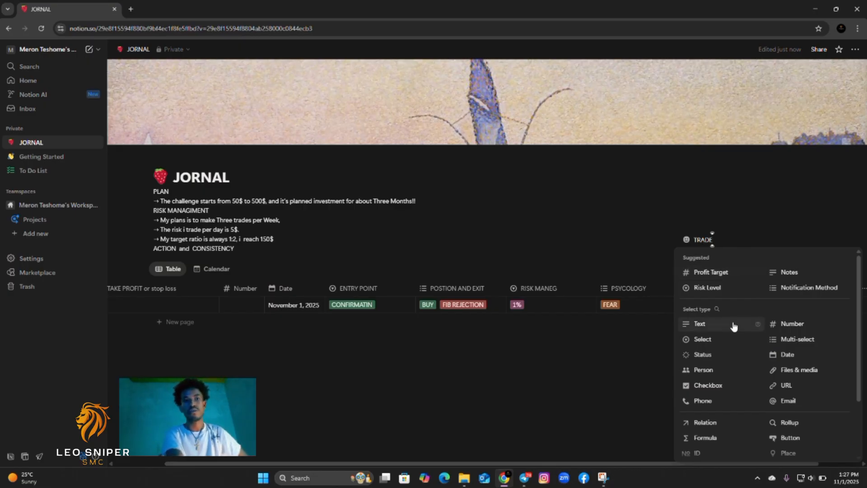
{"action": "left_click", "coordinate": [711, 344]}
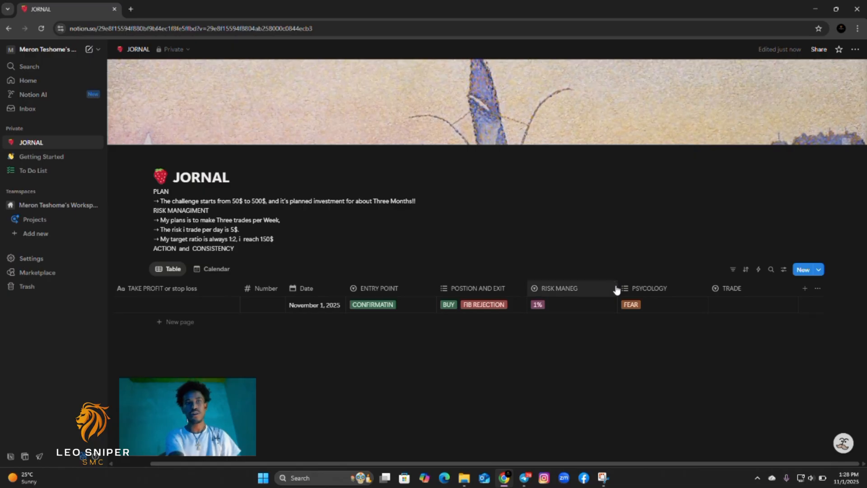
{"action": "left_click_drag", "start_coordinate": [615, 286], "coordinate": [573, 304]}
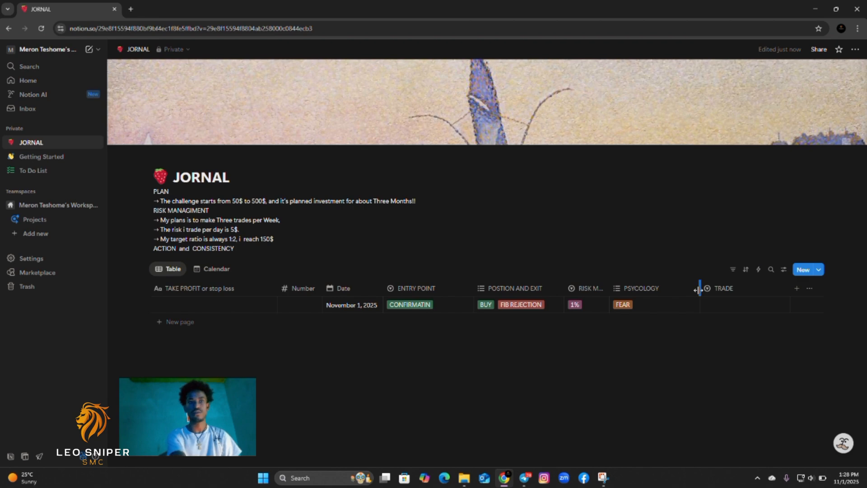
{"action": "left_click_drag", "start_coordinate": [699, 289], "coordinate": [654, 288]}
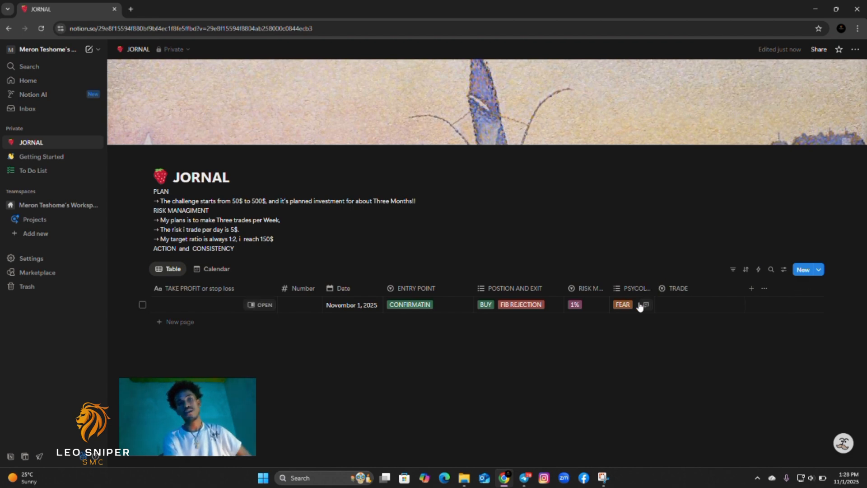
Create a BIAS option as the TRADE value of the November 1, 2025 entry
{"action": "left_click", "coordinate": [685, 304]}
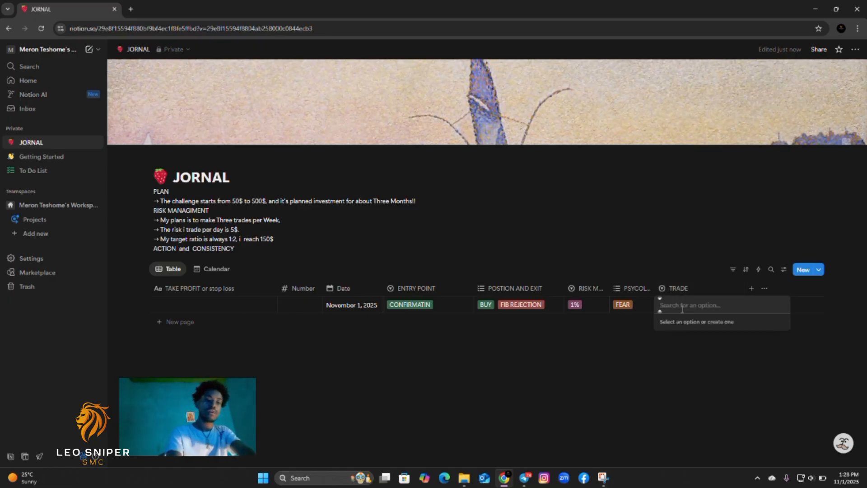
{"action": "type", "text": "BIA"}
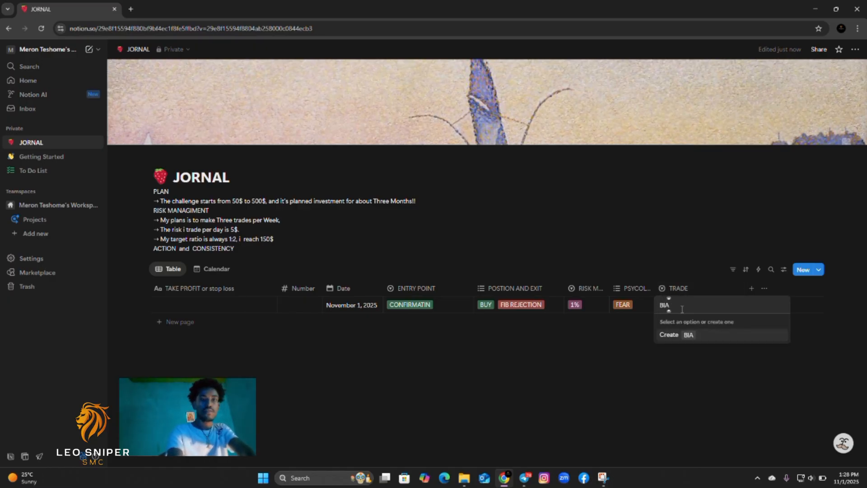
{"action": "type", "text": "S"}
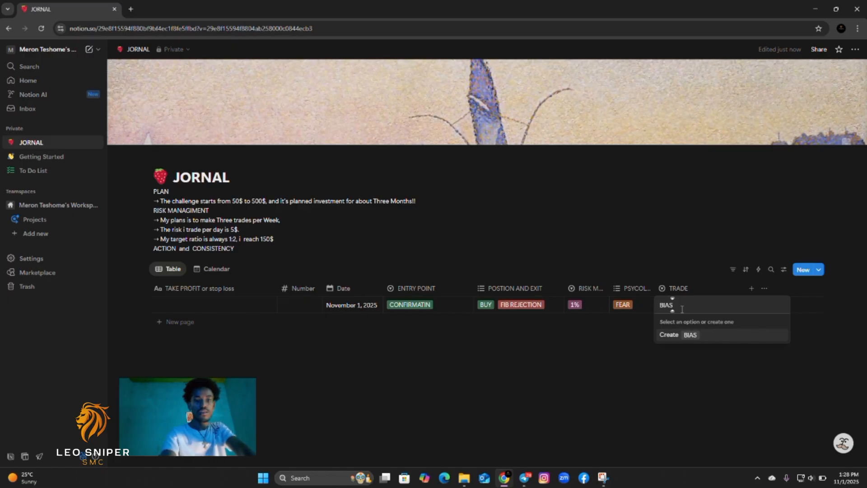
{"action": "key", "text": "Return"}
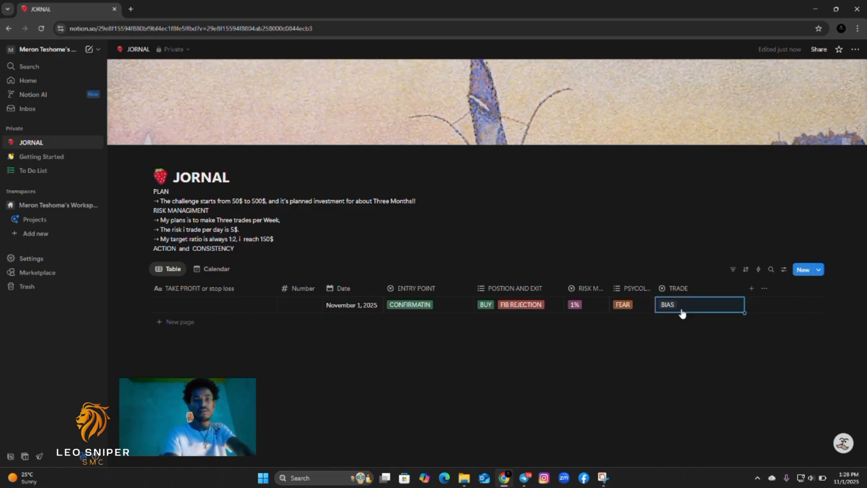
Replace the entry's TRADE value with a new option named AGAINST
{"action": "left_click", "coordinate": [681, 311]}
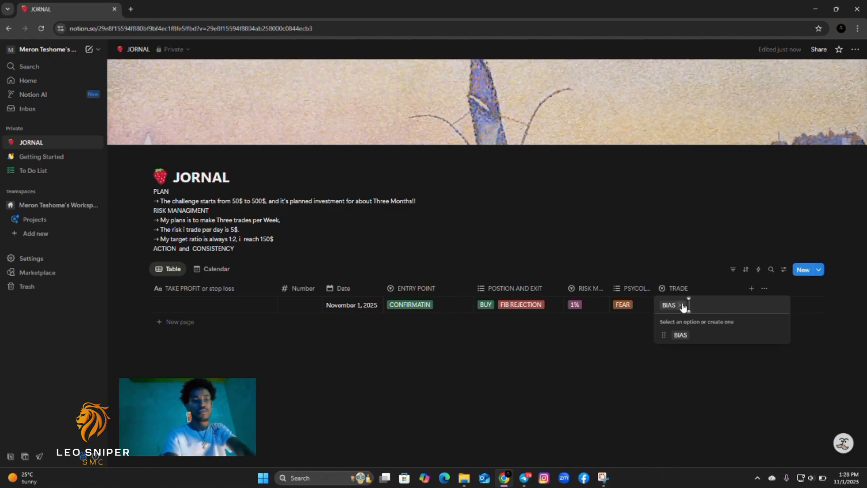
{"action": "left_click", "coordinate": [680, 306]}
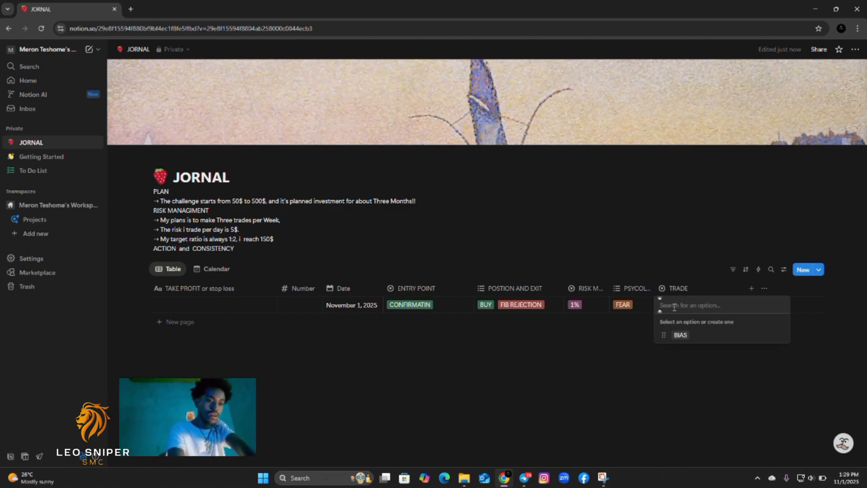
{"action": "type", "text": "AGA"}
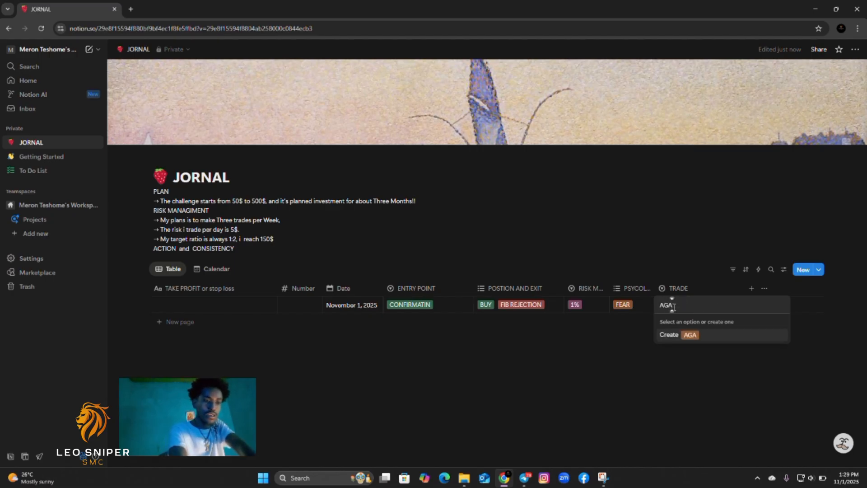
{"action": "type", "text": "INST"}
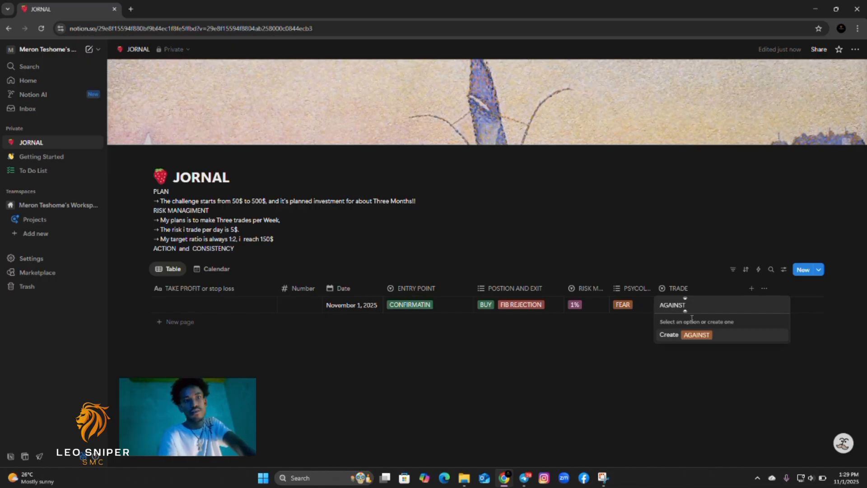
{"action": "left_click", "coordinate": [686, 333]}
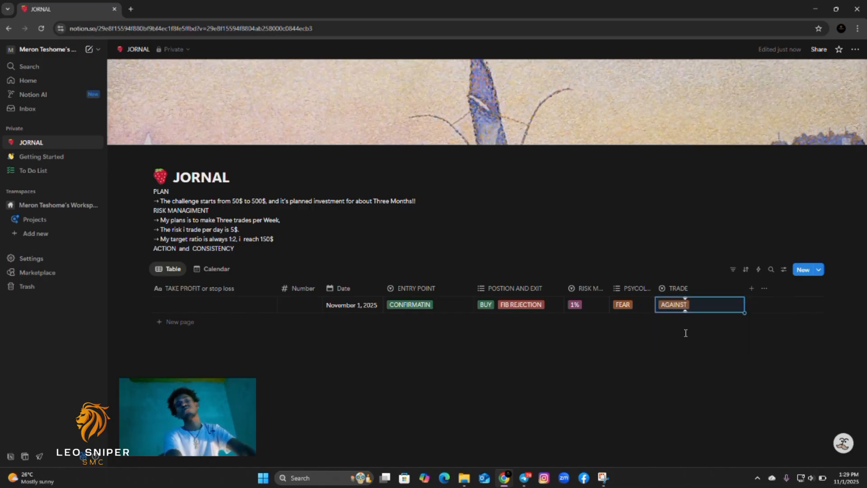
{"action": "left_click", "coordinate": [773, 307]}
{"action": "left_click", "coordinate": [772, 305]}
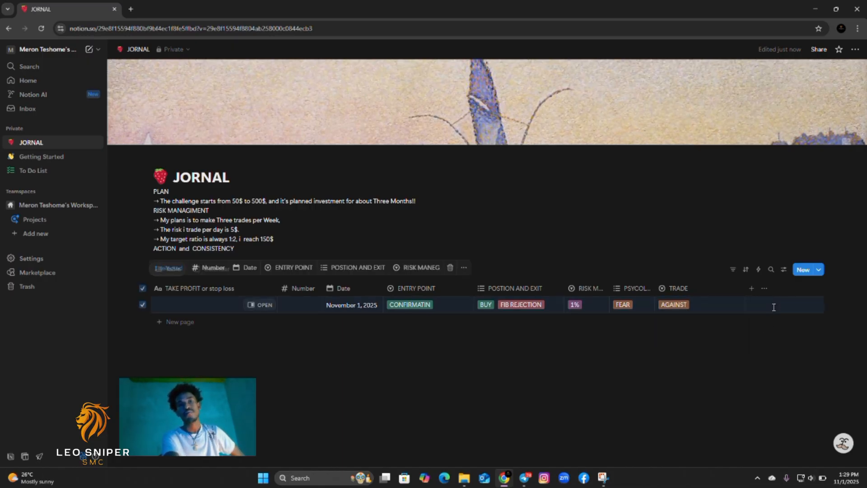
Add a Select property named TRADE TYPE after the TRADE column
{"action": "left_click", "coordinate": [750, 289]}
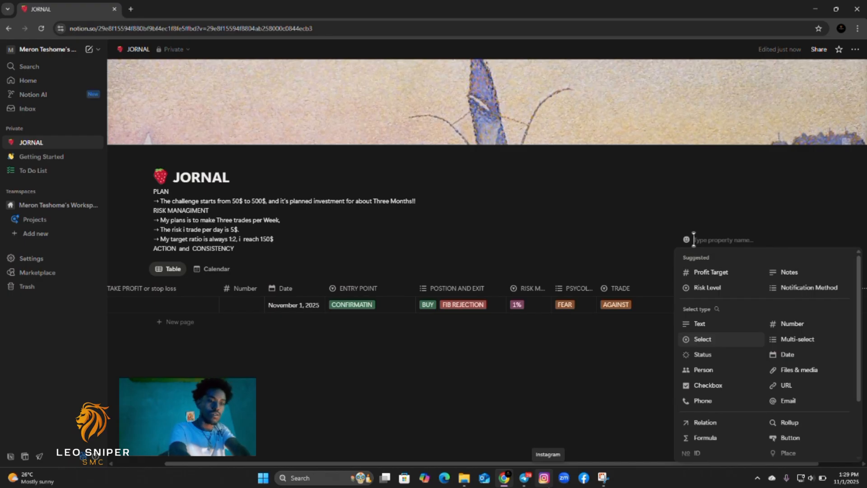
{"action": "type", "text": "TRADE"}
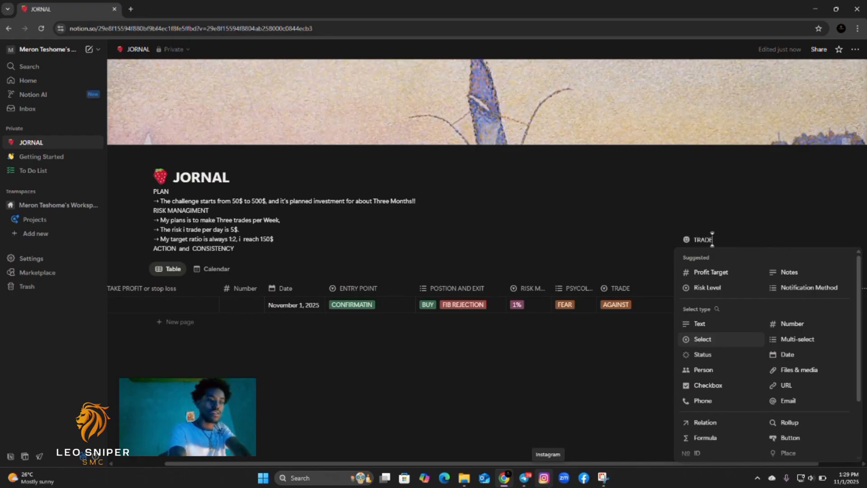
{"action": "type", "text": " TY"}
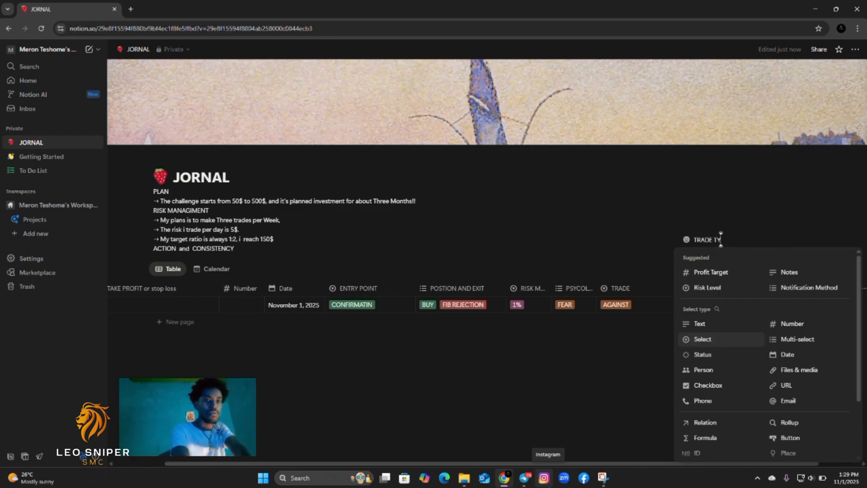
{"action": "type", "text": "PE"}
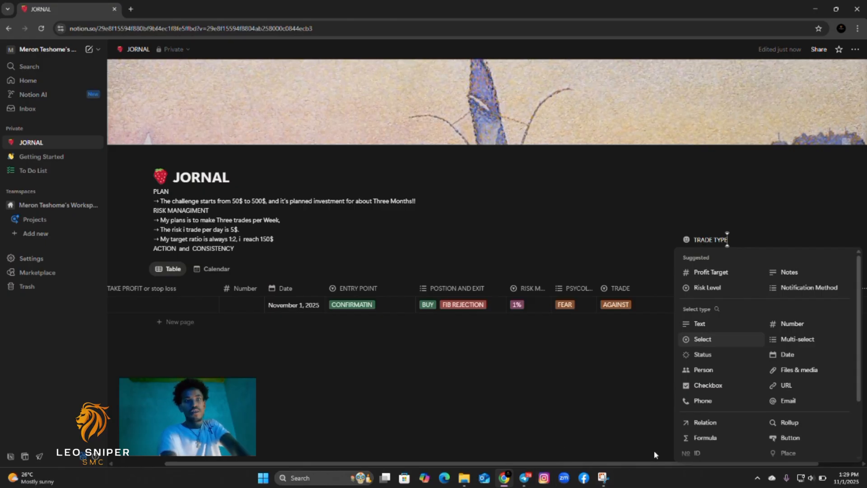
{"action": "key", "text": "Down"}
{"action": "key", "text": "Down"}
{"action": "key", "text": "Down"}
{"action": "key", "text": "Down"}
{"action": "key", "text": "Down"}
{"action": "key", "text": "Down"}
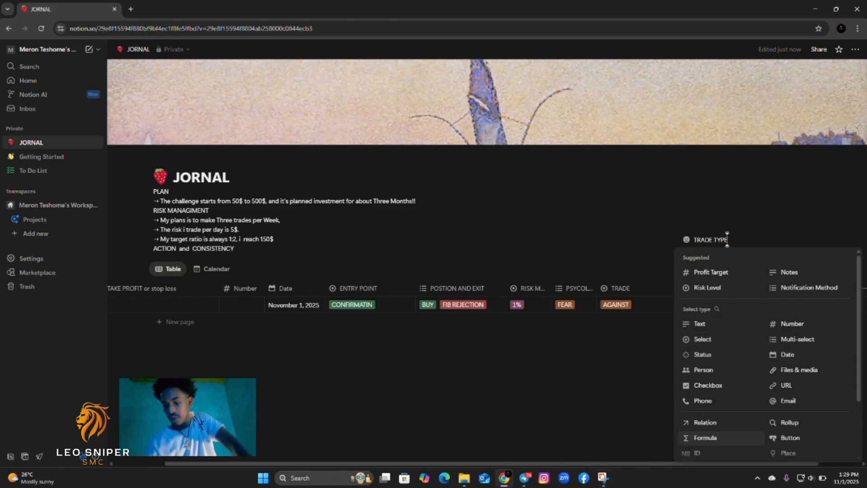
{"action": "mouse_move", "coordinate": [604, 477]}
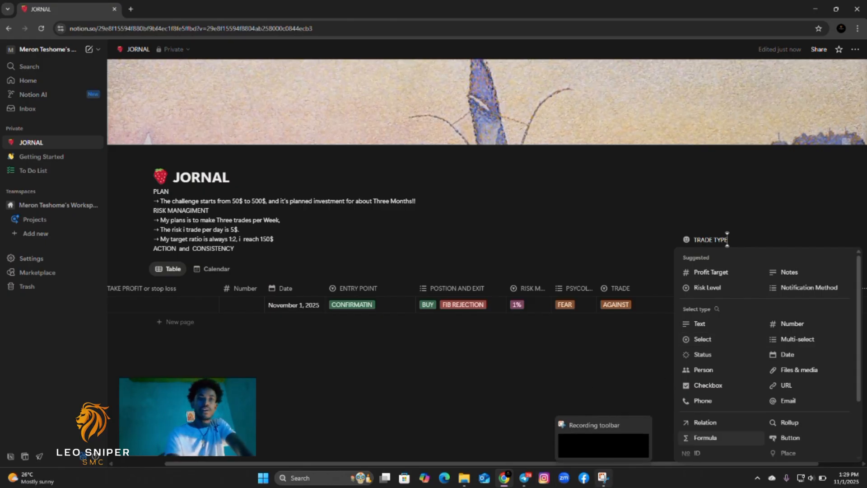
{"action": "left_click", "coordinate": [690, 339]}
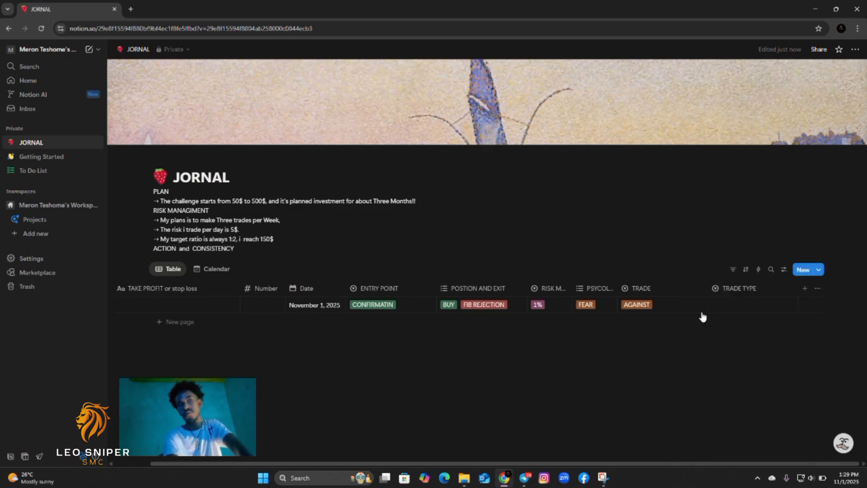
Create a NORMAL option as the TRADE TYPE value of the November 1, 2025 entry
{"action": "left_click", "coordinate": [732, 305]}
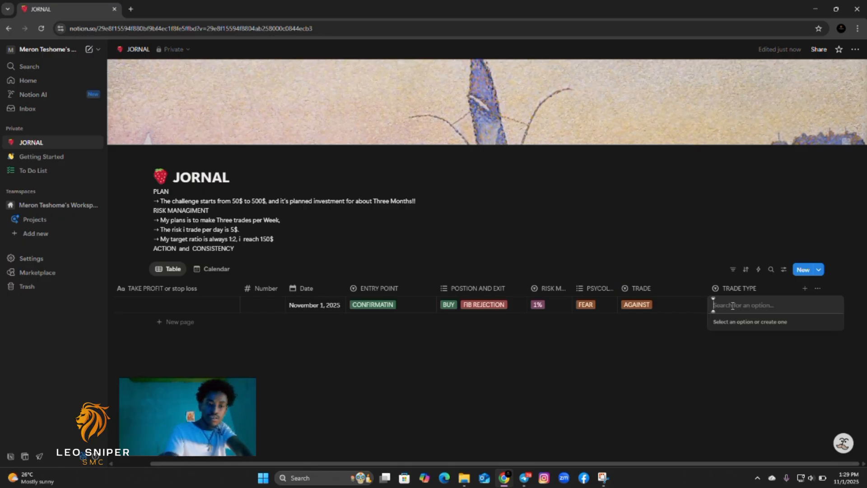
{"action": "type", "text": "NO"}
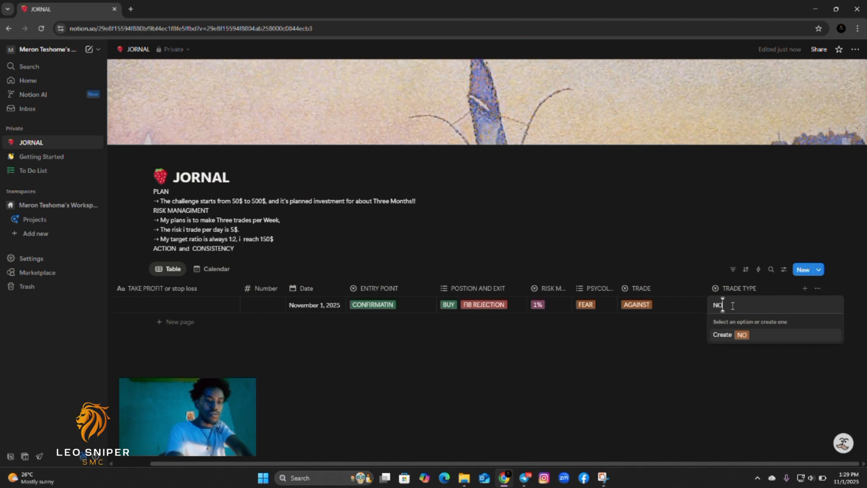
{"action": "type", "text": "RMAL"}
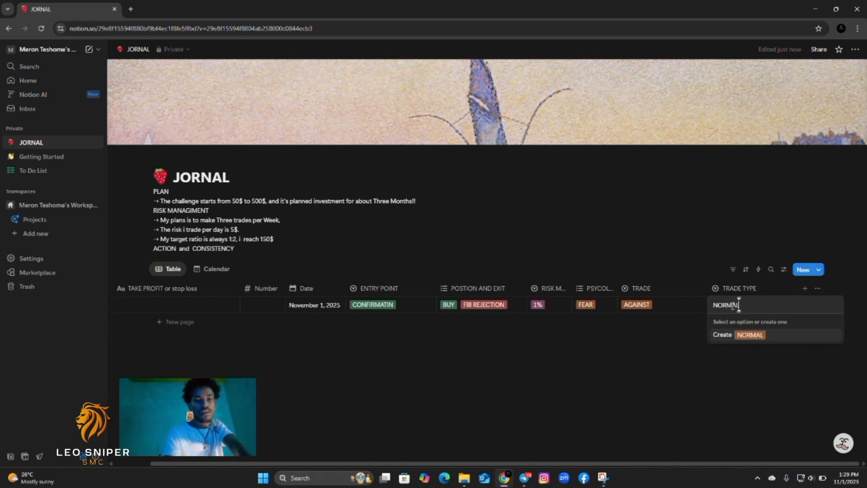
{"action": "key", "text": "Return"}
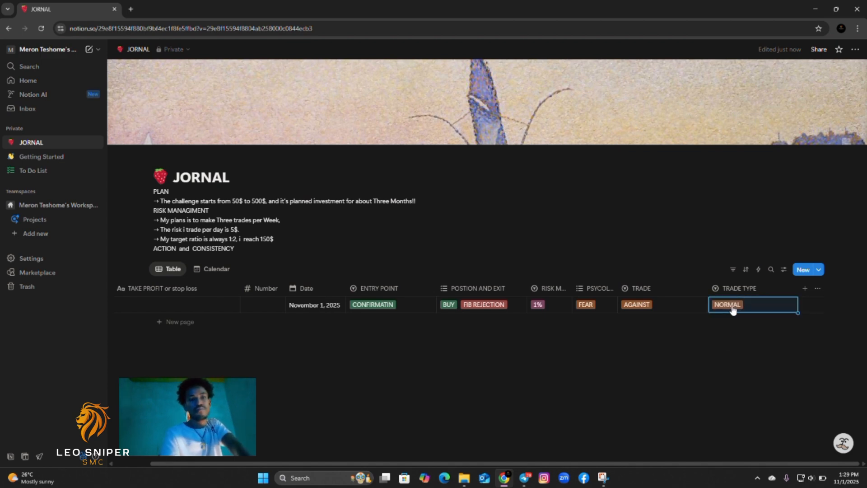
Replace the entry's TRADE TYPE value with a new option named CONTINUATION
{"action": "left_click", "coordinate": [744, 308]}
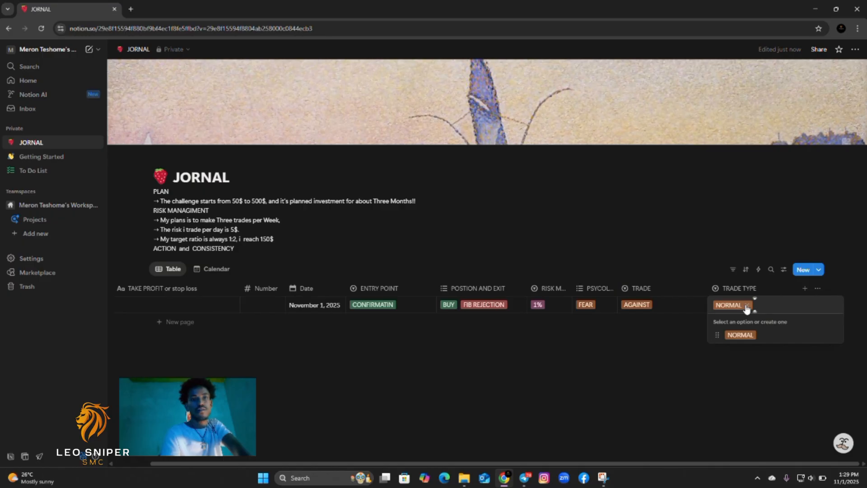
{"action": "left_click", "coordinate": [747, 308]}
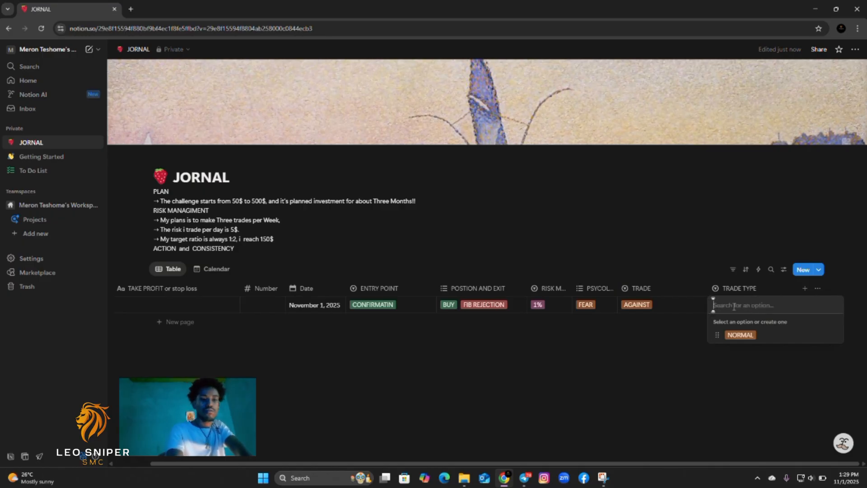
{"action": "type", "text": "CON"}
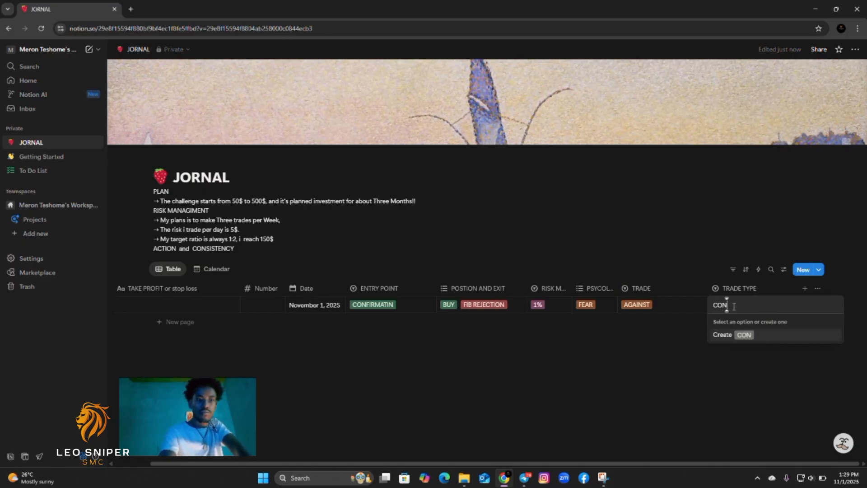
{"action": "type", "text": "TI"}
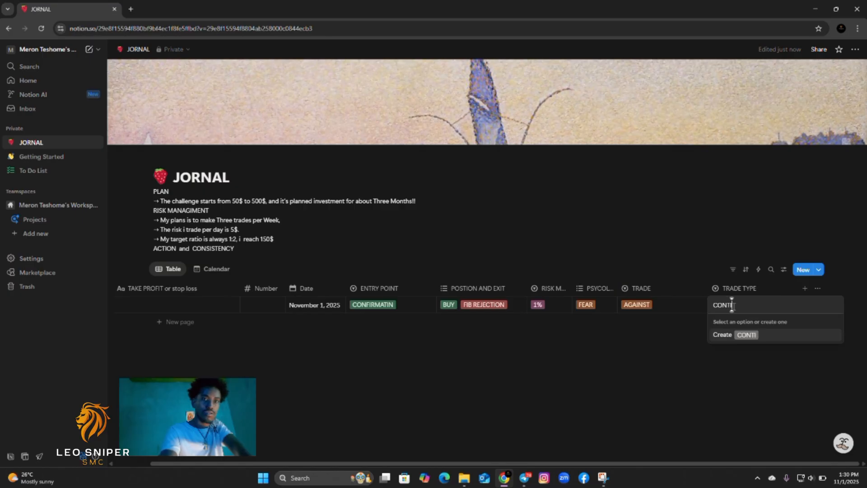
{"action": "type", "text": "N"}
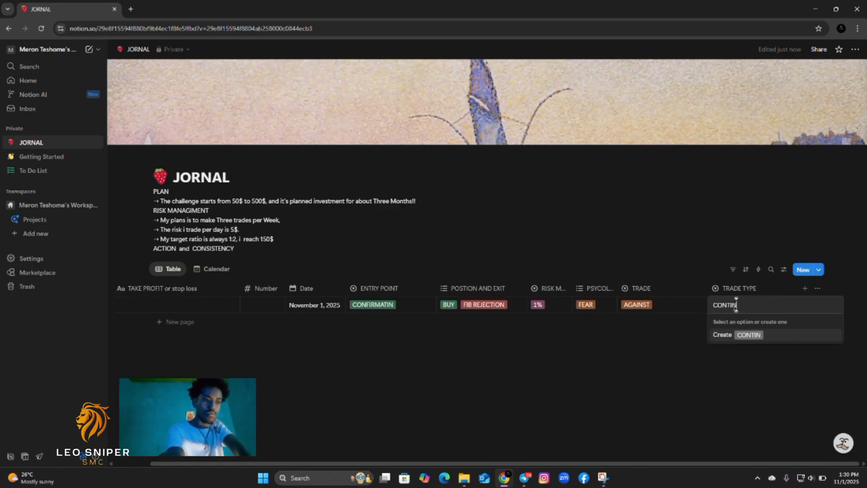
{"action": "type", "text": "UATION"}
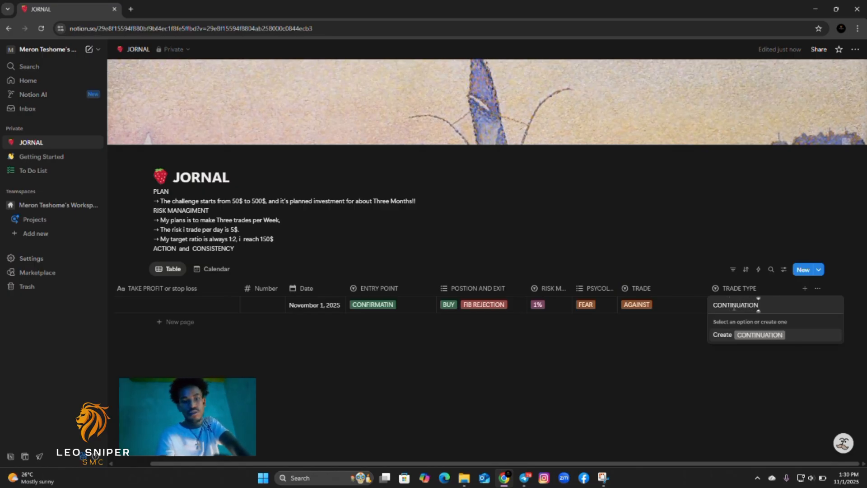
{"action": "key", "text": "Return"}
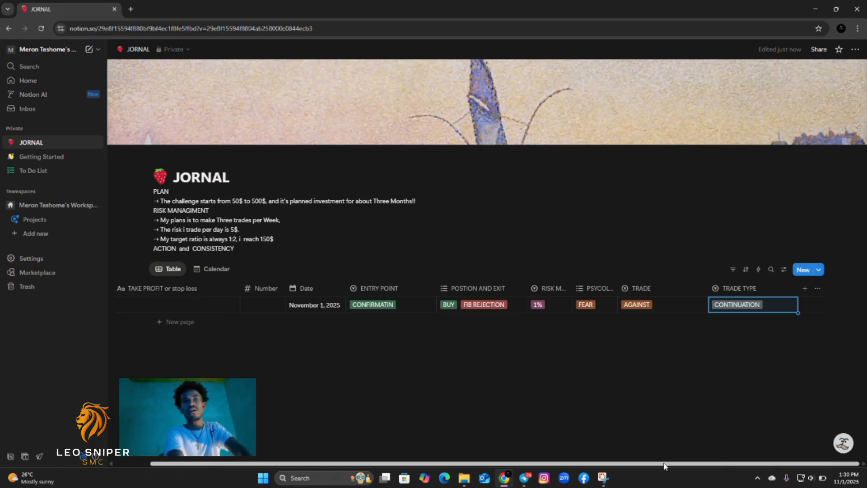
Add a Select property named RESULT after the TRADE TYPE column
{"action": "left_click", "coordinate": [805, 289]}
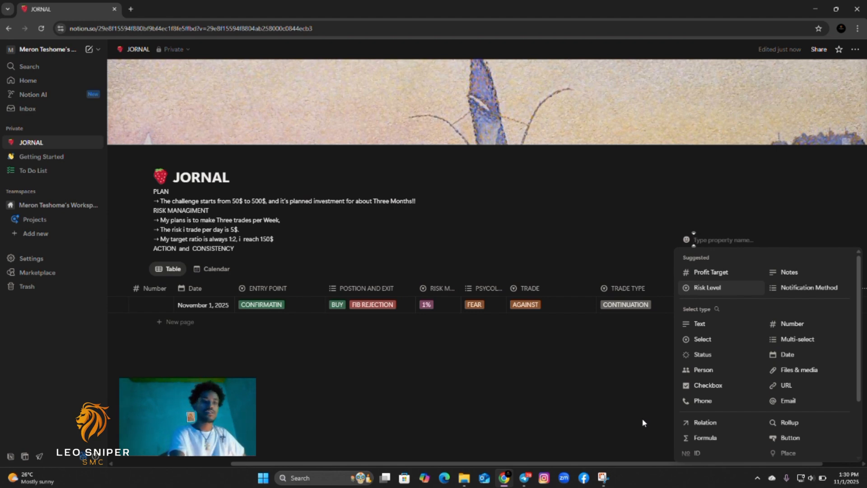
{"action": "type", "text": "RE"}
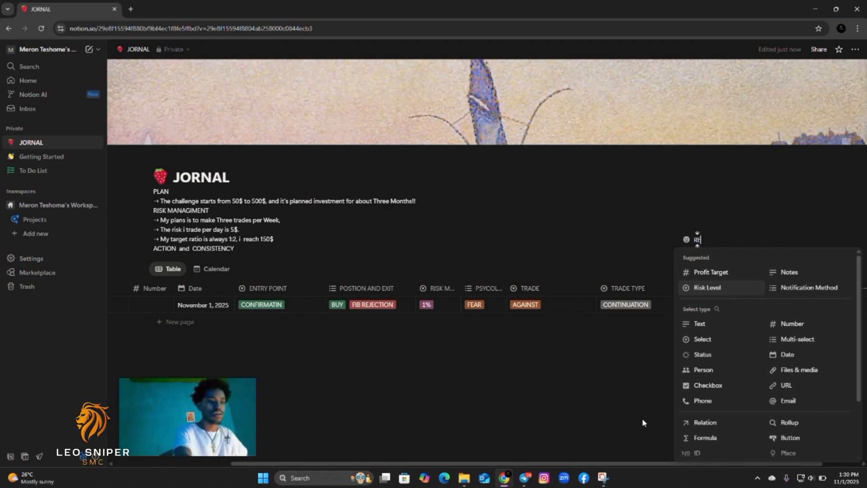
{"action": "type", "text": "SALT"}
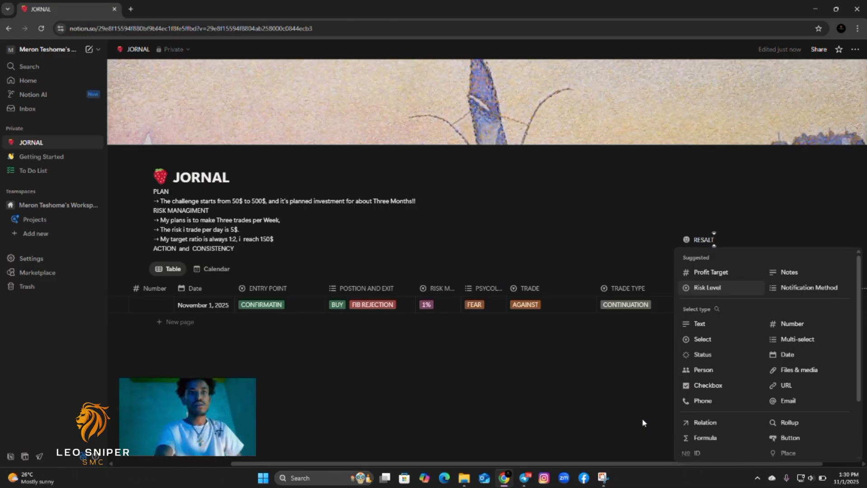
{"action": "key", "text": "BackSpace"}
{"action": "key", "text": "BackSpace"}
{"action": "key", "text": "BackSpace"}
{"action": "key", "text": "BackSpace"}
{"action": "key", "text": "BackSpace"}
{"action": "key", "text": "BackSpace"}
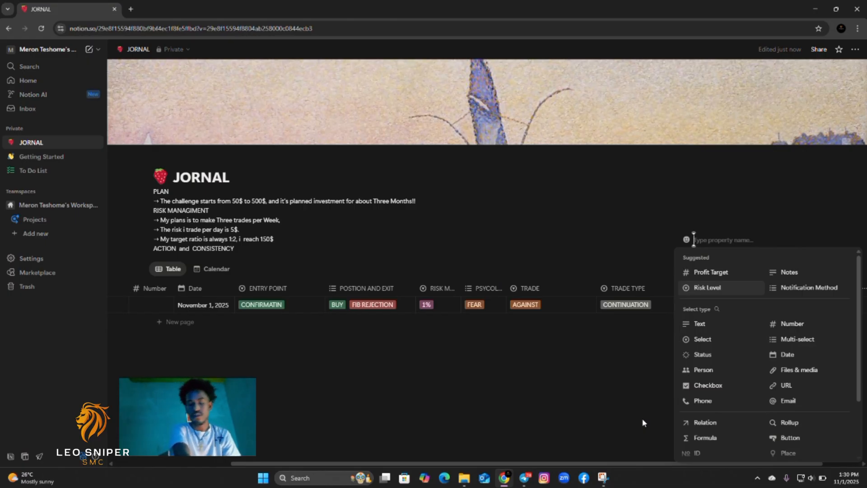
{"action": "type", "text": "R"}
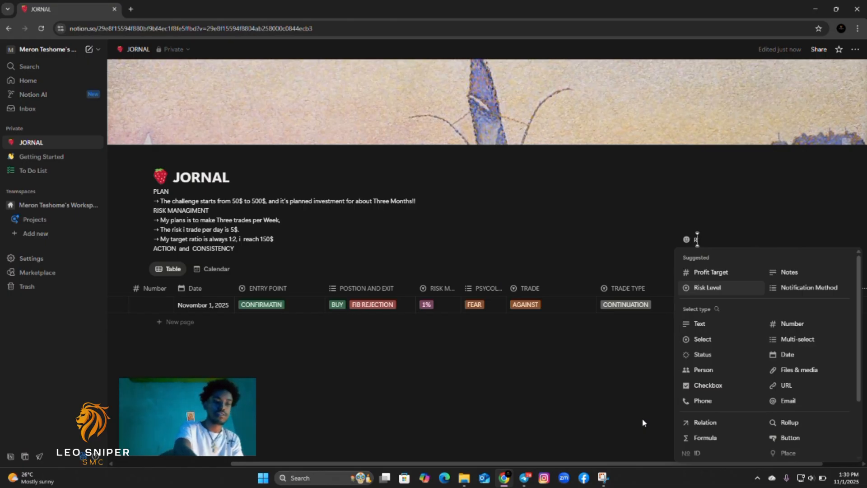
{"action": "type", "text": "ESA"}
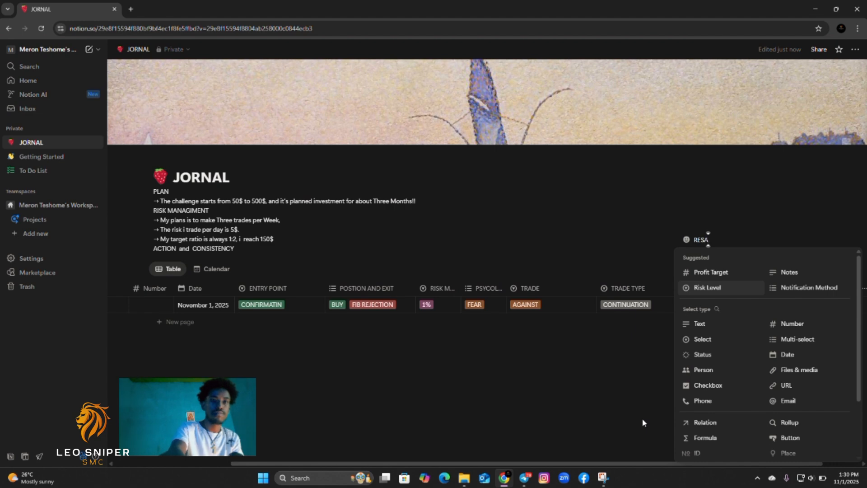
{"action": "key", "text": "BackSpace"}
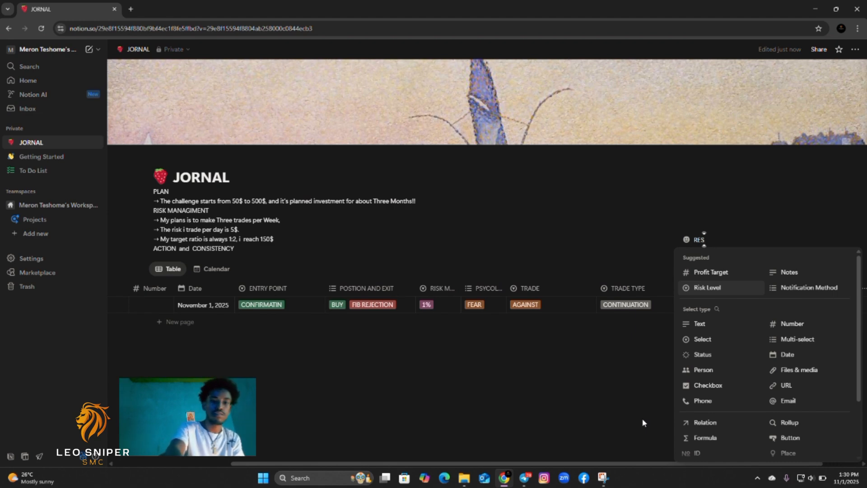
{"action": "key", "text": "BackSpace"}
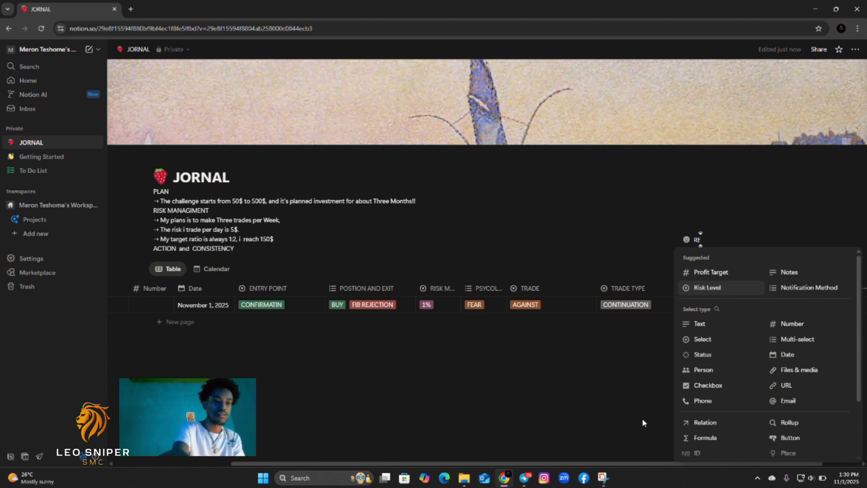
{"action": "type", "text": "SULT"}
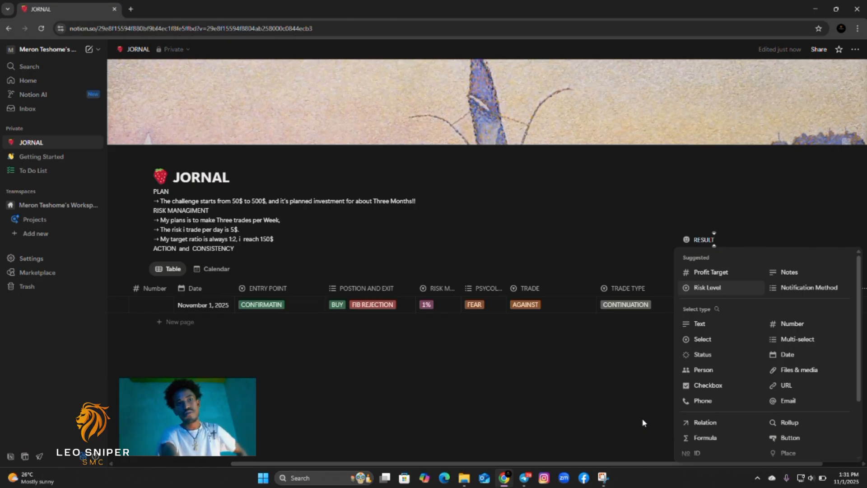
{"action": "left_click", "coordinate": [643, 422]}
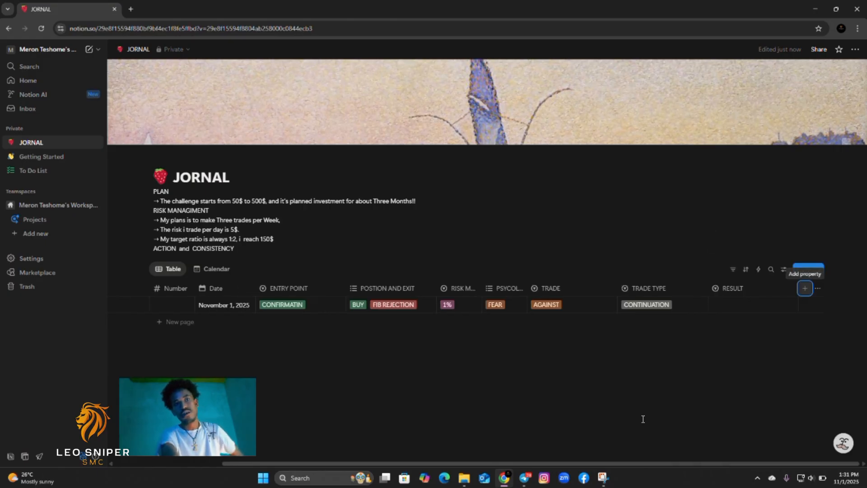
Create a WIN option as the RESULT value of the November 1, 2025 entry
{"action": "left_click", "coordinate": [748, 306]}
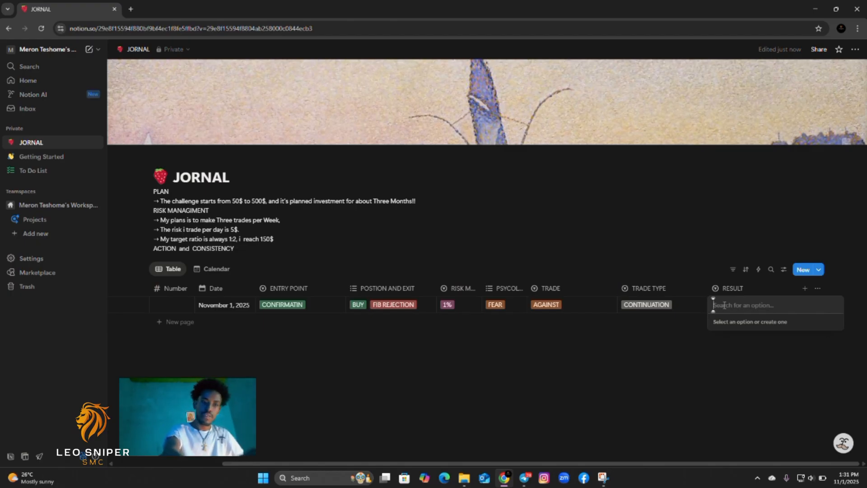
{"action": "type", "text": "WIN"}
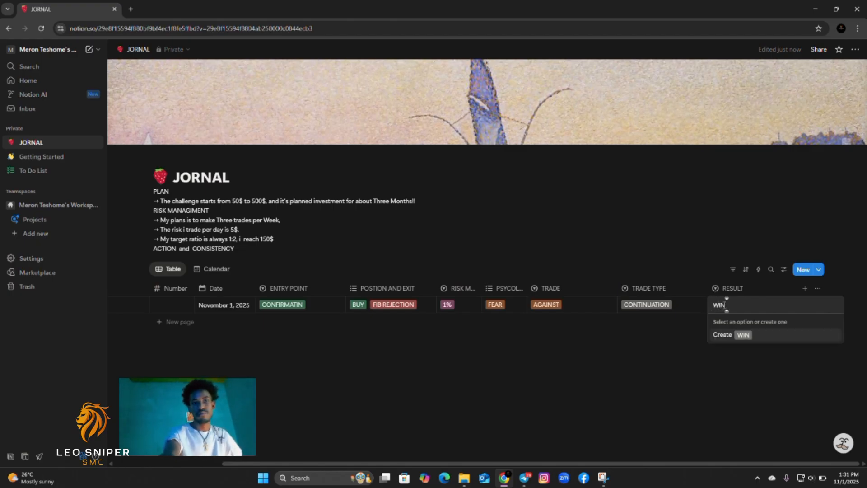
{"action": "key", "text": "Return"}
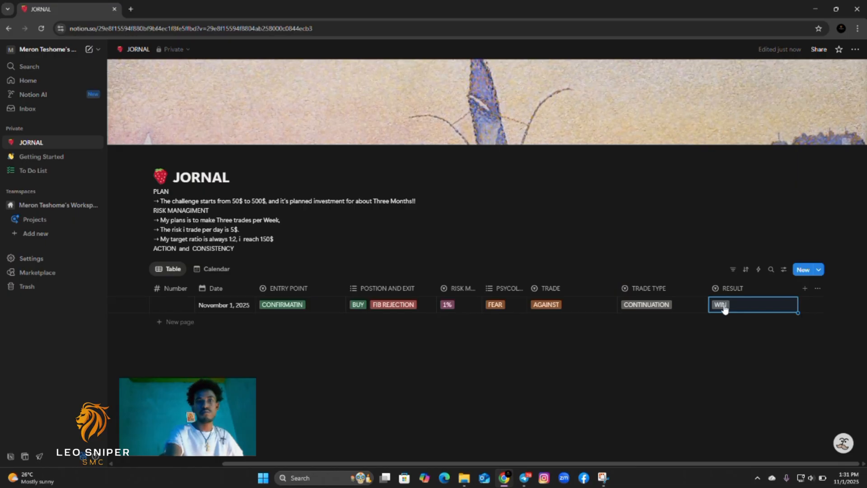
Replace the entry's RESULT value with a new option named LOSS
{"action": "left_click", "coordinate": [724, 307]}
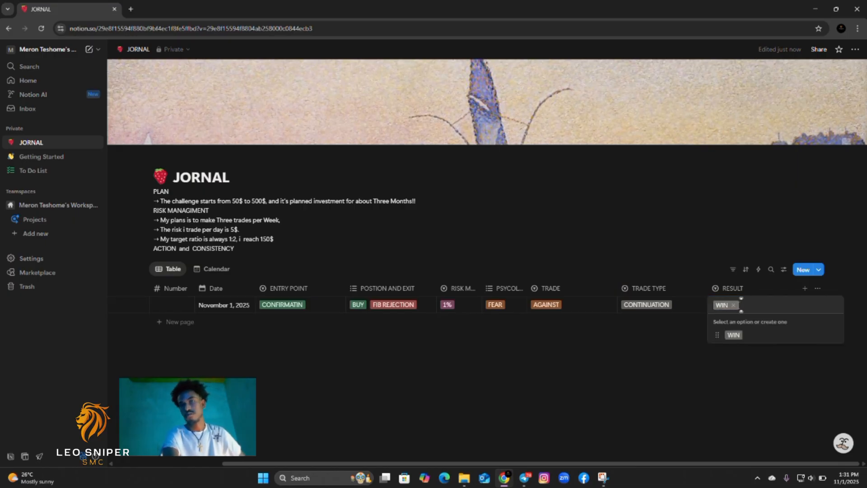
{"action": "left_click", "coordinate": [733, 304]}
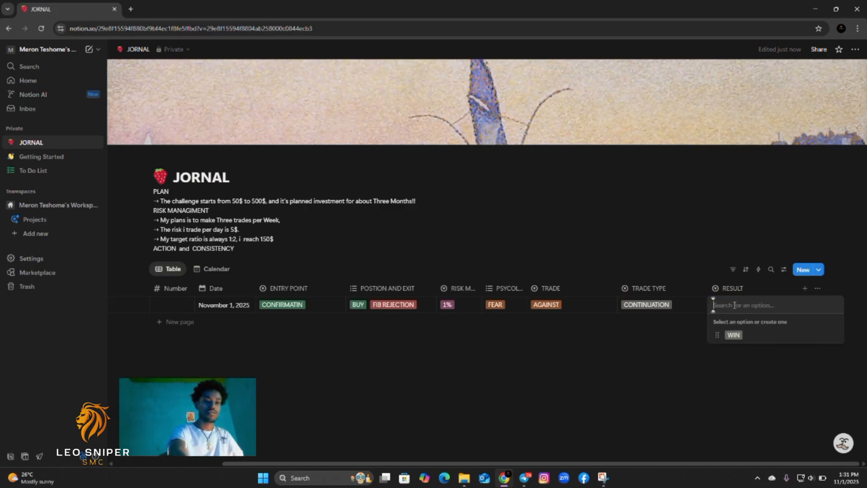
{"action": "type", "text": "LOSS"}
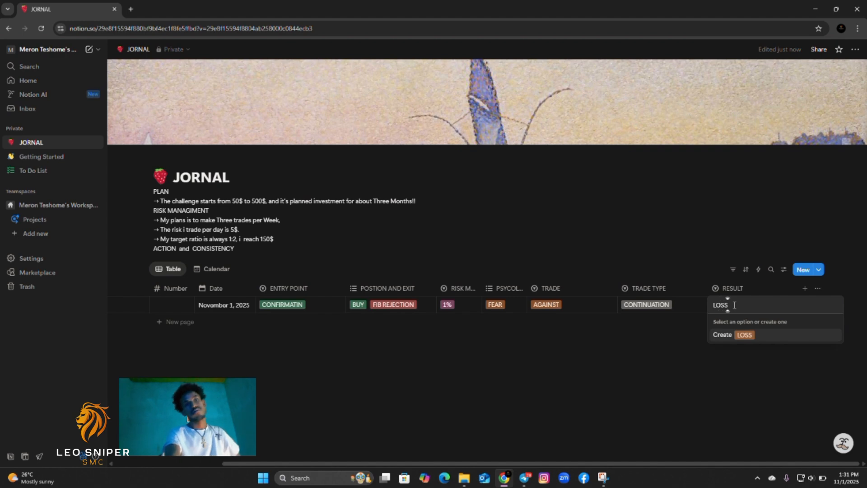
{"action": "key", "text": "Return"}
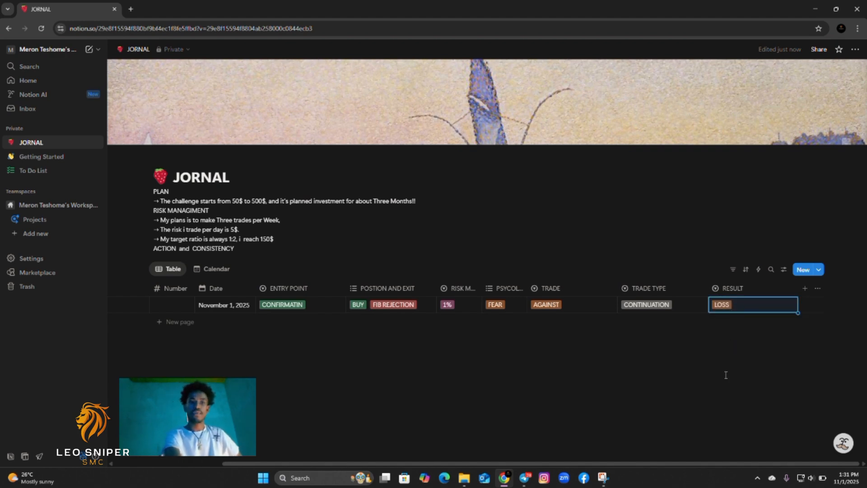
Add a Select property named CAPITAL after the RESULT column
{"action": "left_click", "coordinate": [804, 288]}
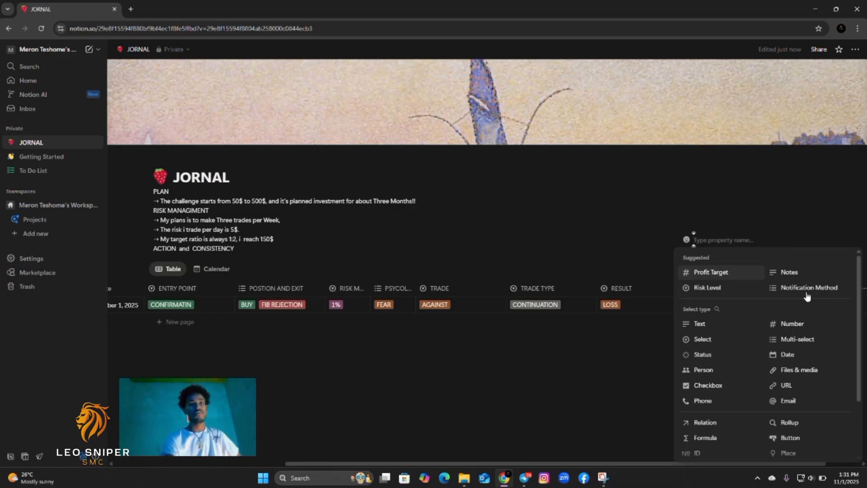
{"action": "type", "text": "CAP"}
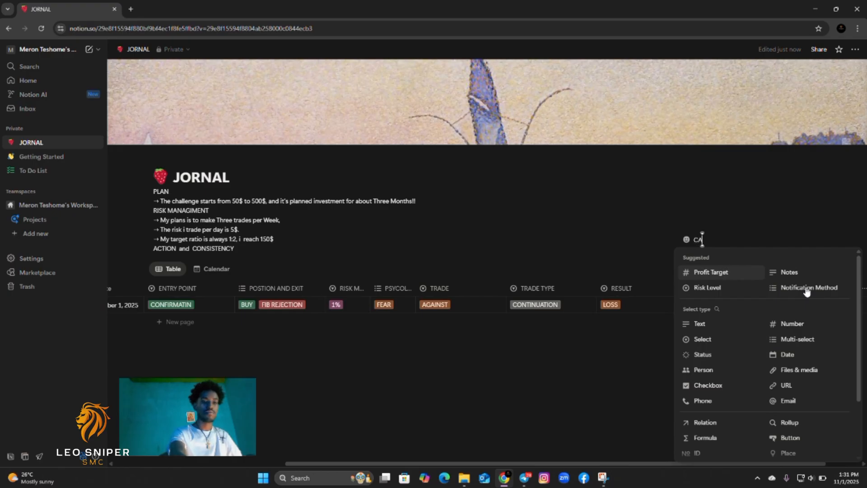
{"action": "type", "text": "ITAL"}
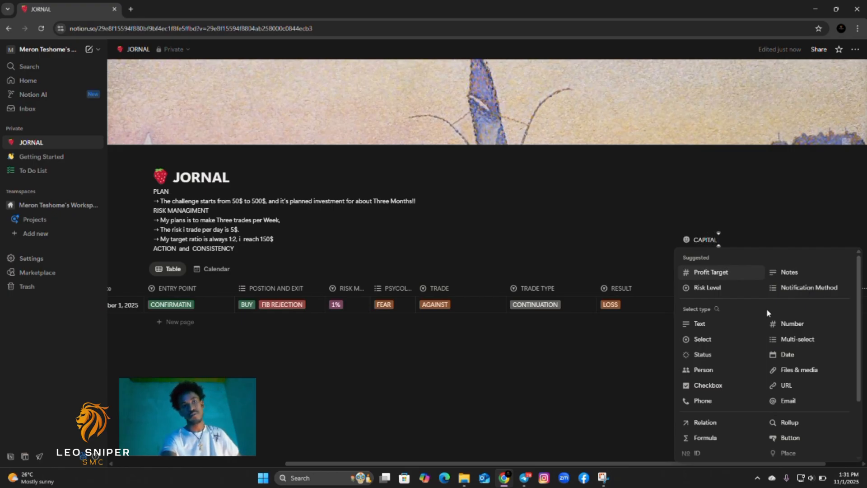
{"action": "left_click", "coordinate": [694, 339]}
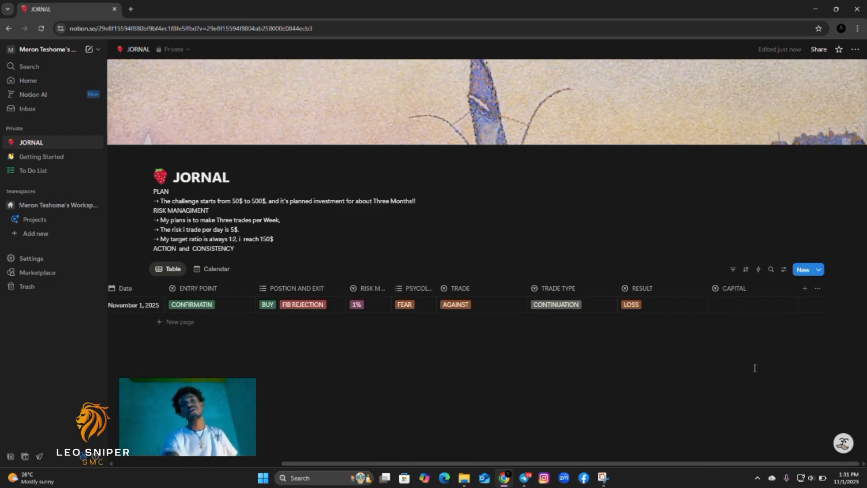
Add a Files & media property with its default name after the CAPITAL column
{"action": "left_click", "coordinate": [806, 293]}
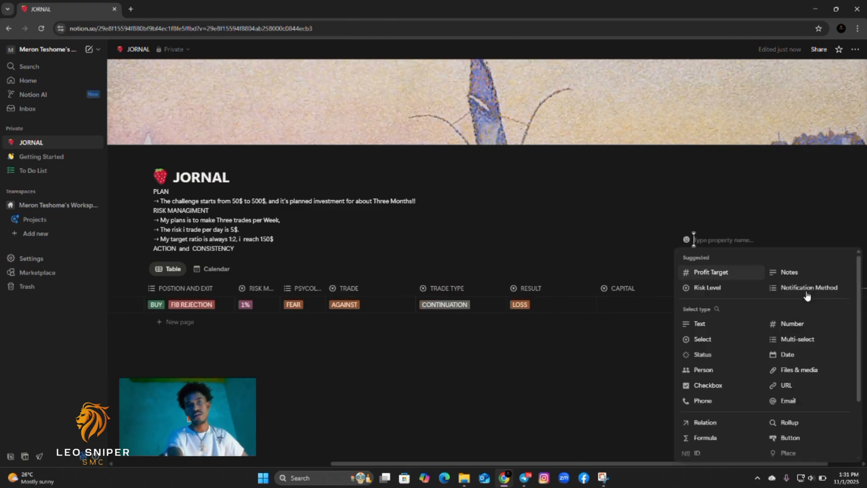
{"action": "left_click", "coordinate": [793, 370]}
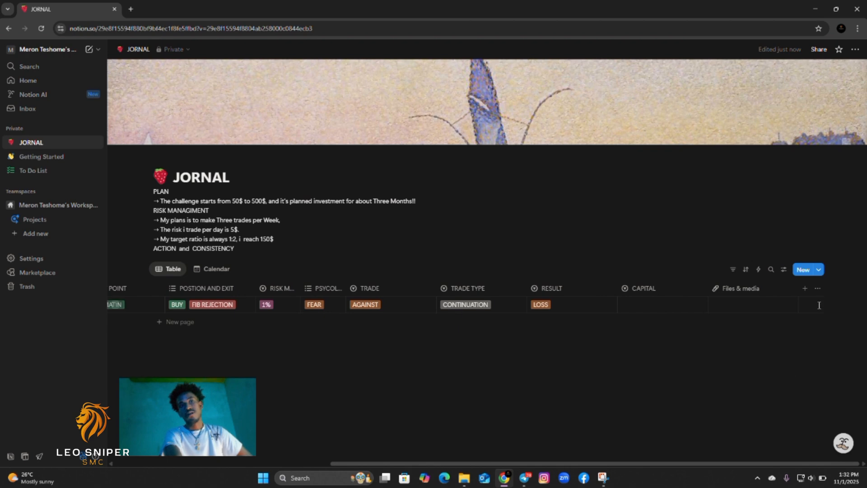
Add a Text property with its default name after the Files & media column
{"action": "left_click", "coordinate": [804, 288]}
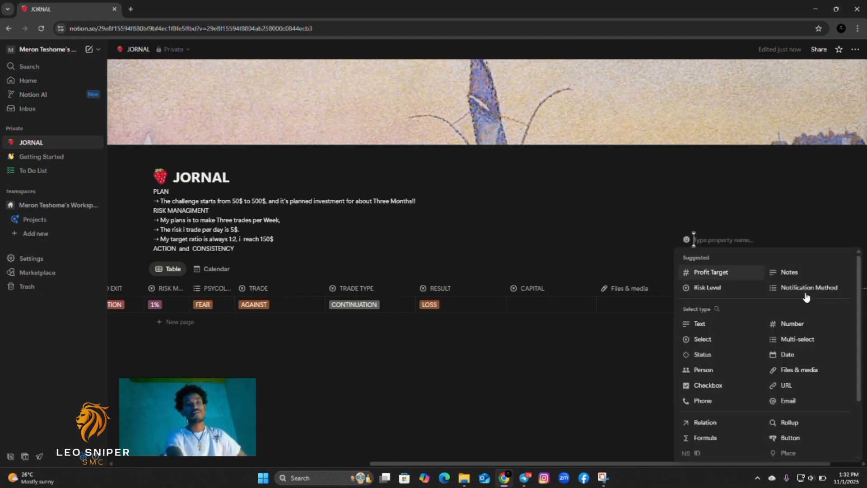
{"action": "left_click", "coordinate": [698, 323]}
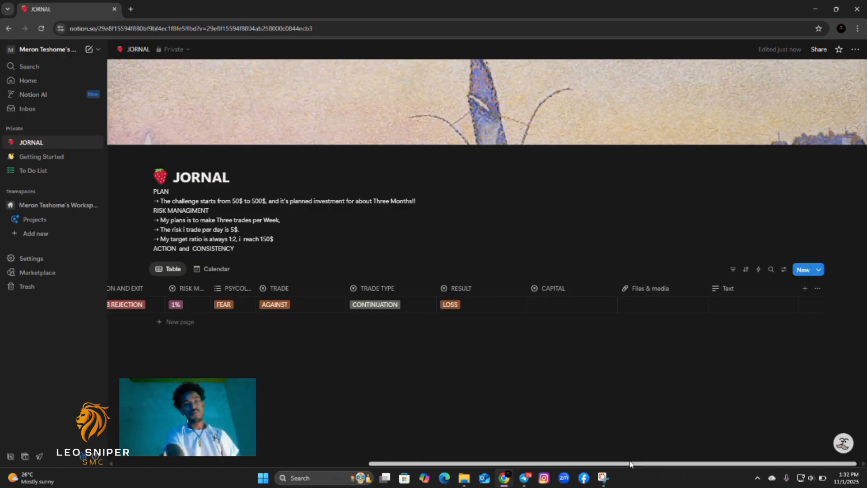
Title the existing November 1, 2025 entry "+50$ WIN" in the TAKE PROFIT or stop loss column
{"action": "left_click_drag", "start_coordinate": [630, 463], "coordinate": [358, 462]}
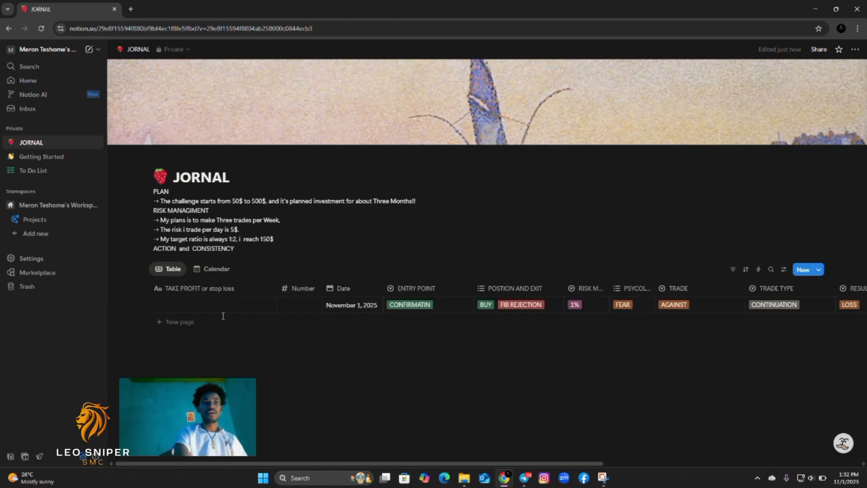
{"action": "left_click", "coordinate": [184, 308]}
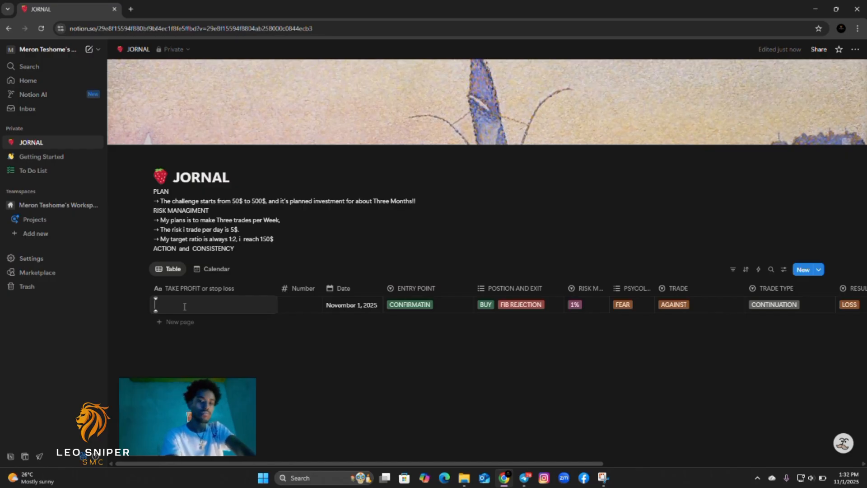
{"action": "type", "text": "+"}
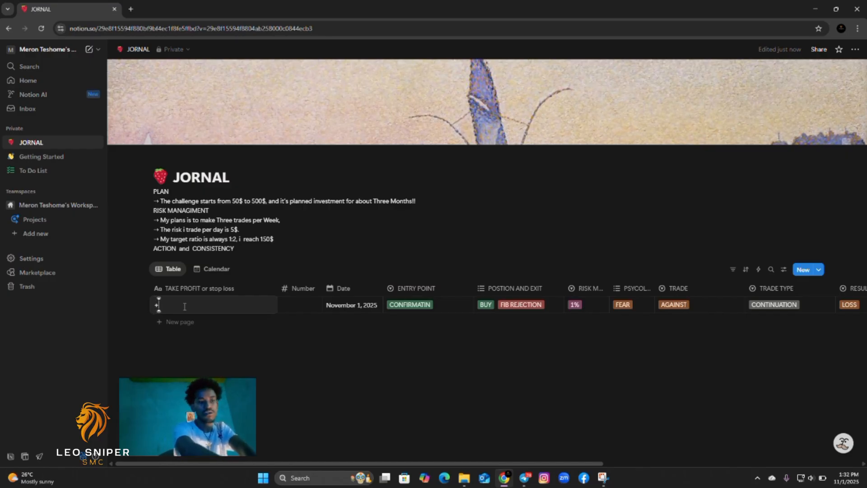
{"action": "type", "text": "5"}
{"action": "type", "text": "0$"}
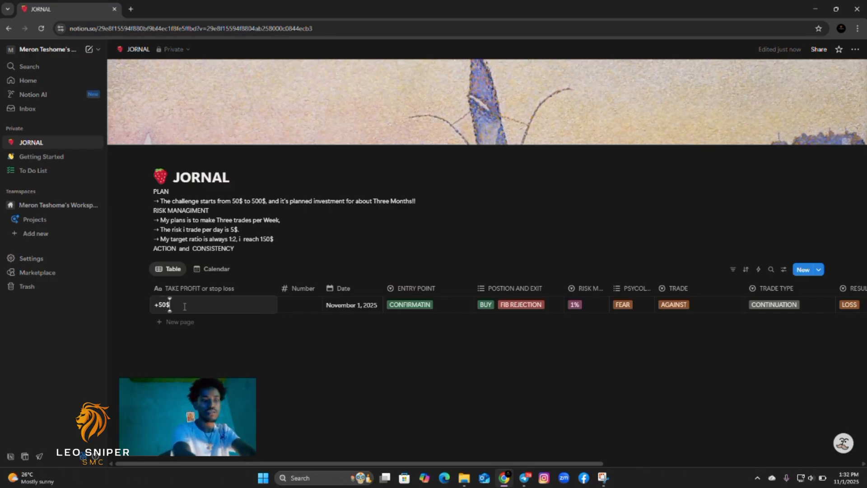
{"action": "type", "text": " WI"}
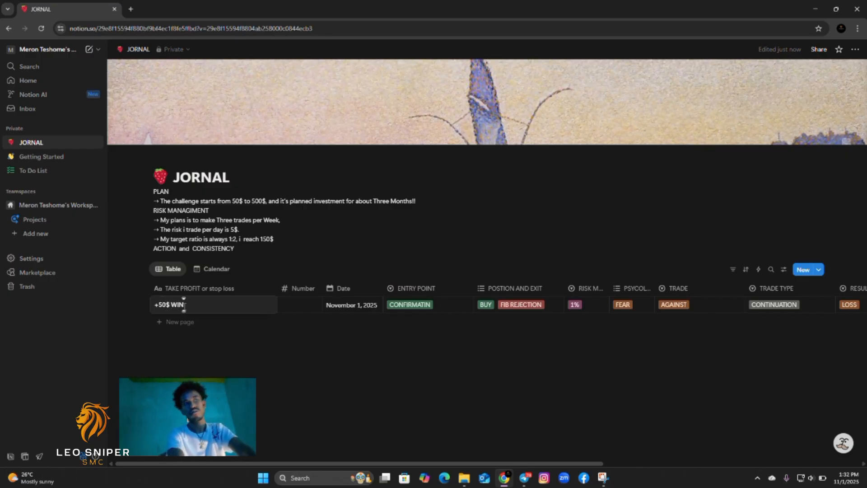
{"action": "type", "text": "N"}
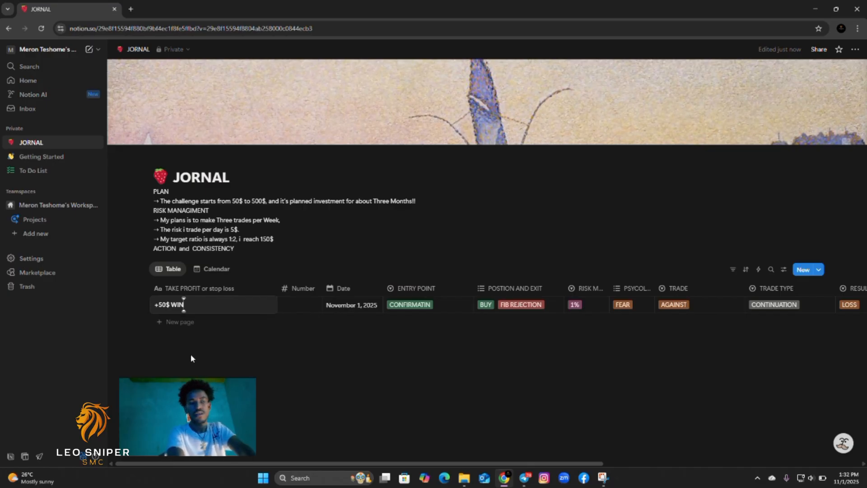
{"action": "key", "text": "Escape"}
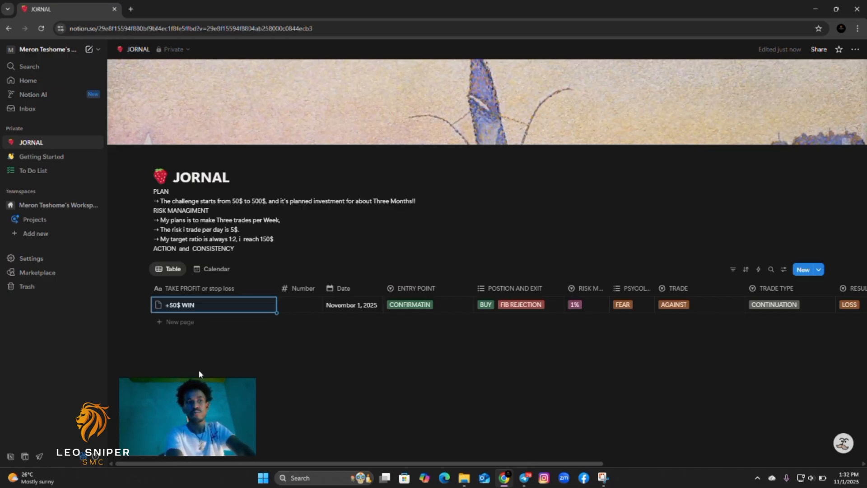
Add a second entry to the table titled "-10$ LOSS"
{"action": "left_click", "coordinate": [157, 323]}
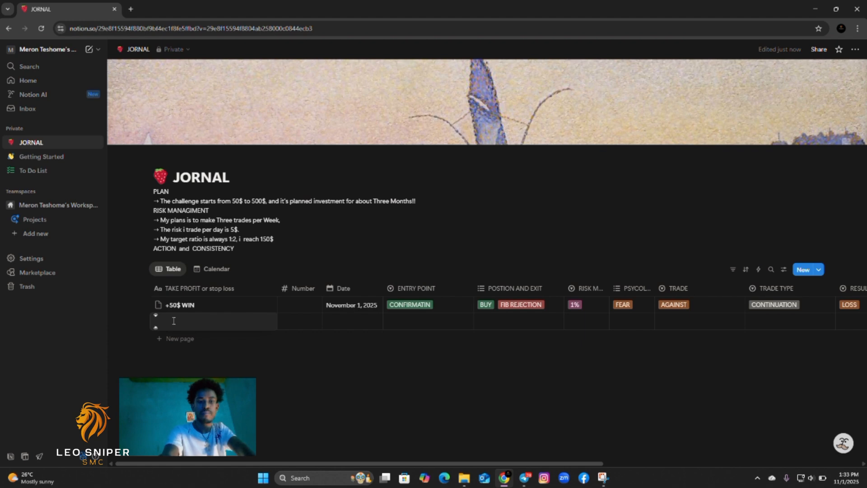
{"action": "type", "text": "-10"}
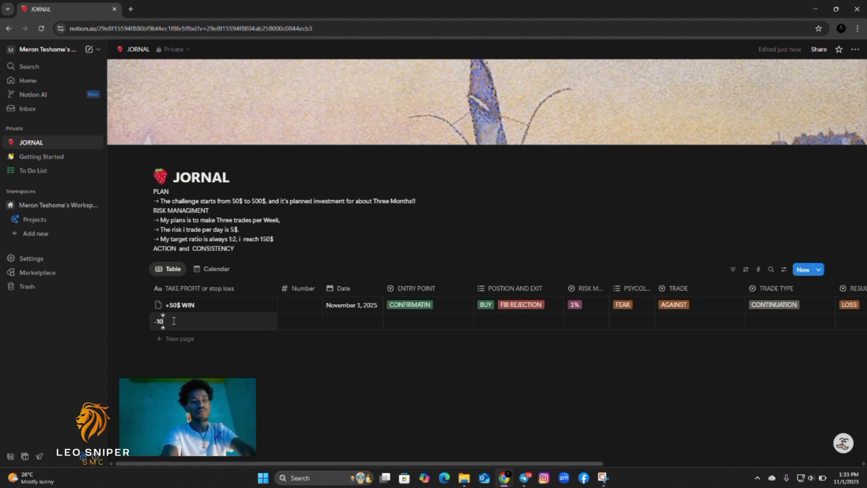
{"action": "type", "text": "$ LOSS"}
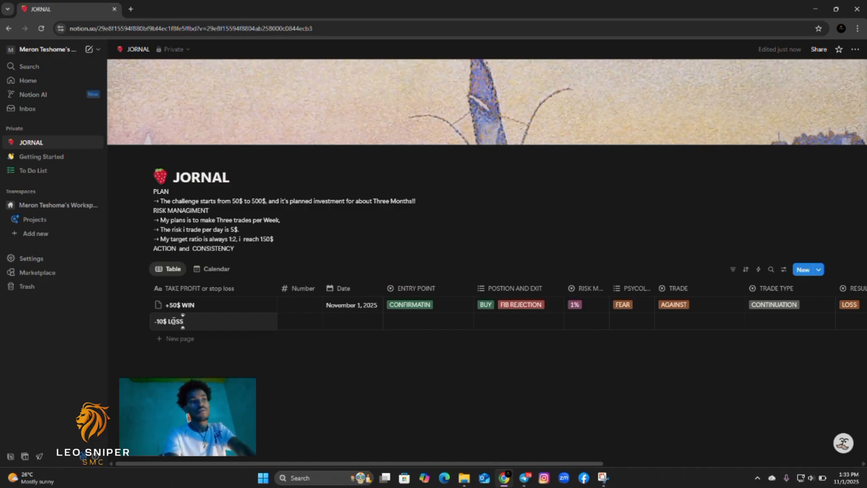
{"action": "key", "text": "Return"}
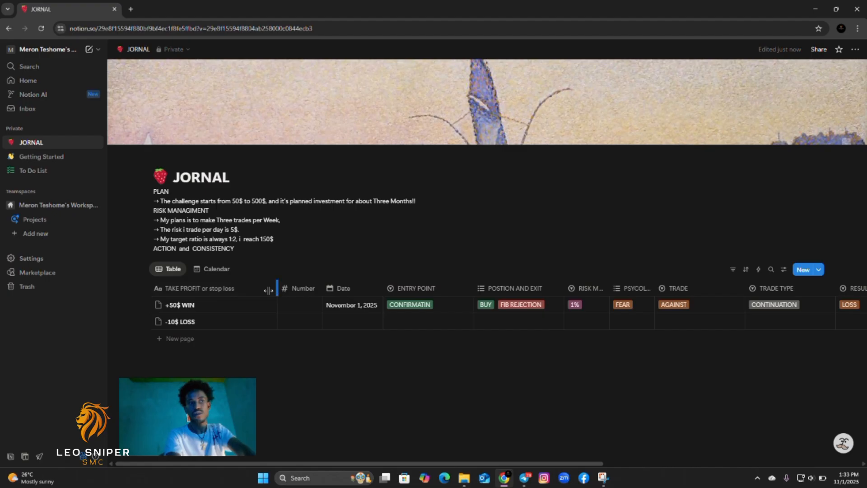
Narrow the TAKE PROFIT or stop loss column and set the Number values to 1 for +50$ WIN and 2 for -10$ LOSS
{"action": "left_click_drag", "start_coordinate": [276, 289], "coordinate": [208, 289]}
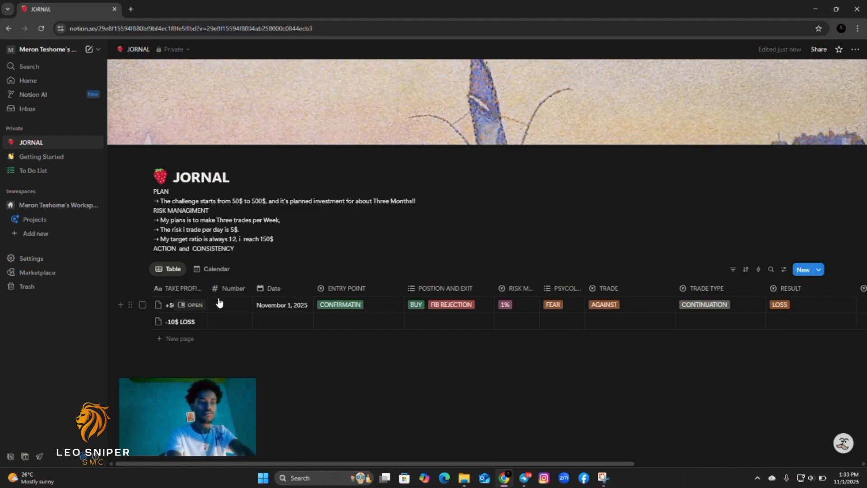
{"action": "left_click", "coordinate": [219, 301]}
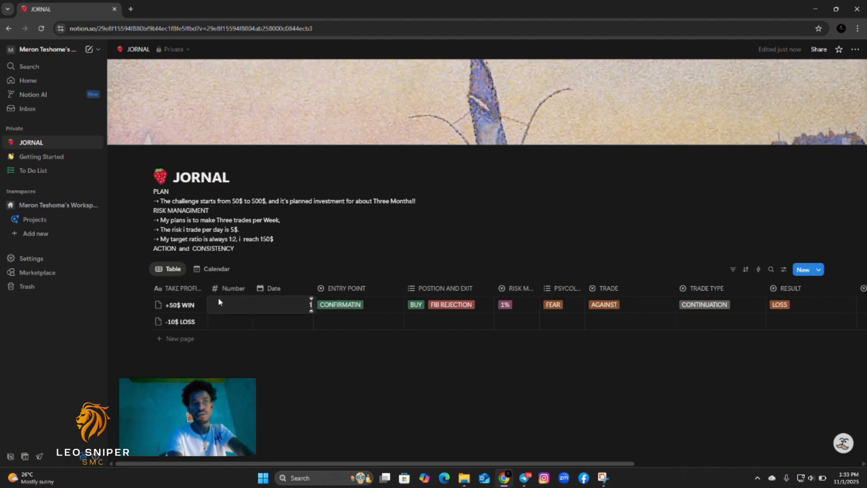
{"action": "type", "text": "1"}
{"action": "key", "text": "Return"}
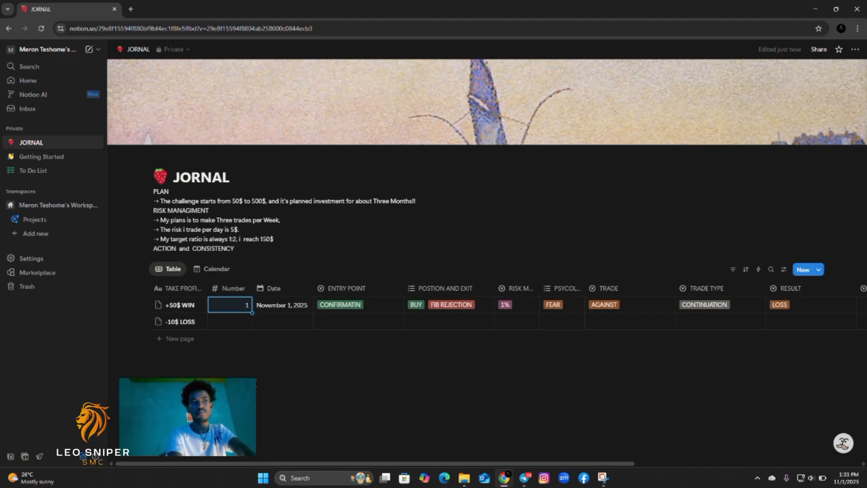
{"action": "left_click", "coordinate": [239, 332]}
{"action": "left_click", "coordinate": [234, 328]}
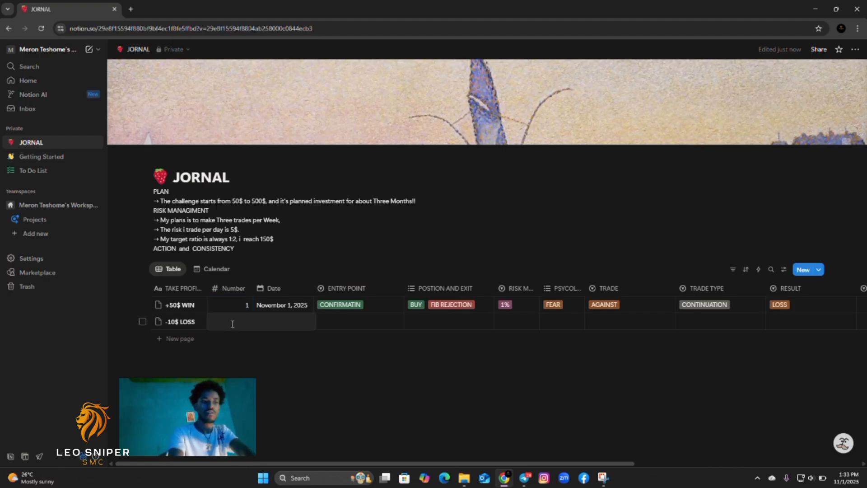
{"action": "type", "text": "2"}
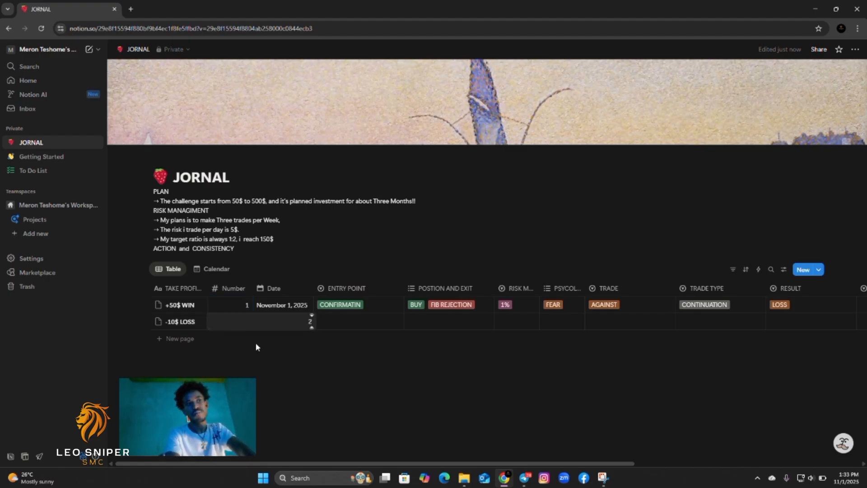
{"action": "key", "text": "Return"}
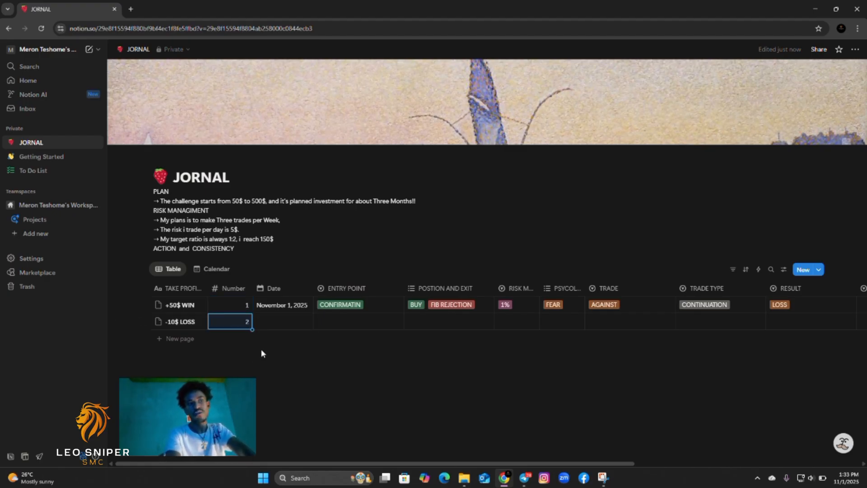
Set the -10$ LOSS entry's Date to November 1, 2025 and its ENTRY POINT to FACK CON
{"action": "left_click", "coordinate": [285, 320]}
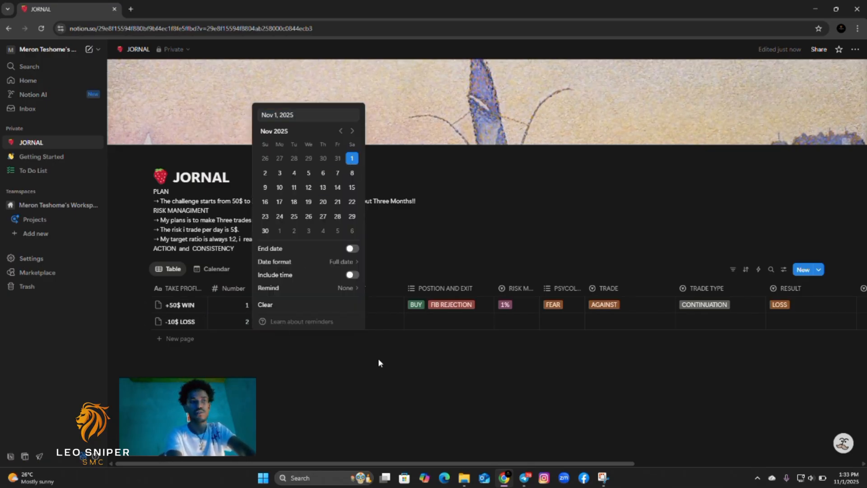
{"action": "left_click", "coordinate": [382, 396]}
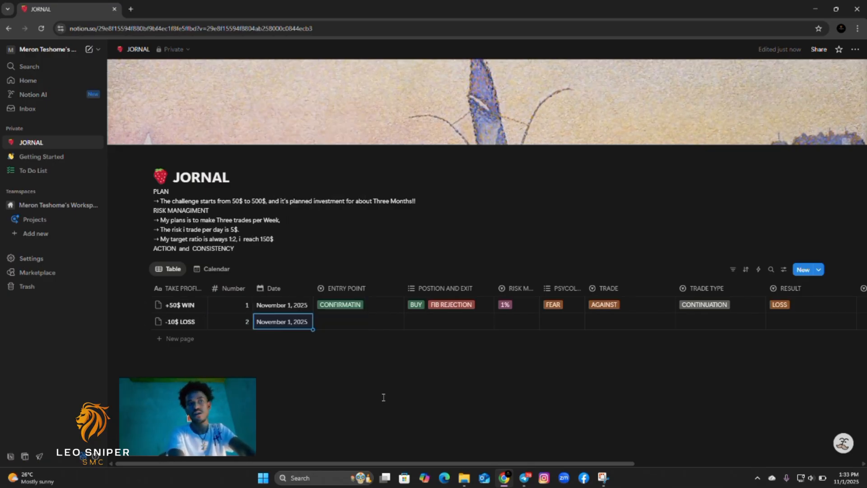
{"action": "left_click", "coordinate": [351, 323]}
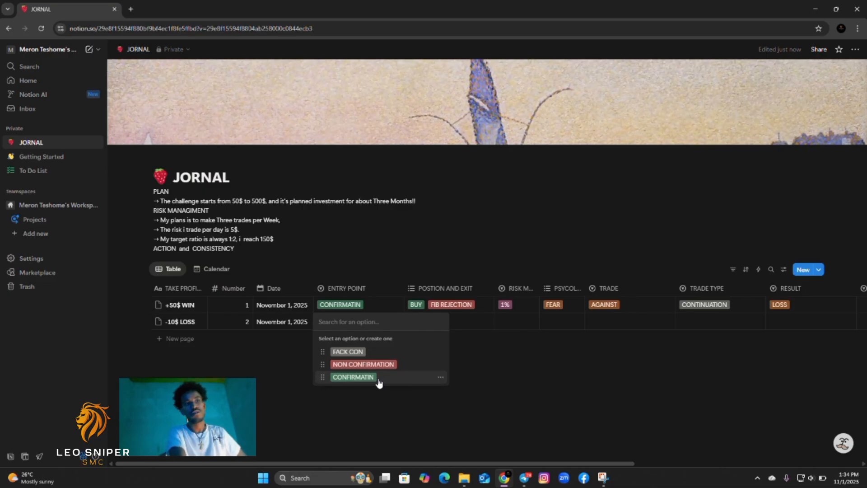
{"action": "left_click", "coordinate": [351, 356]}
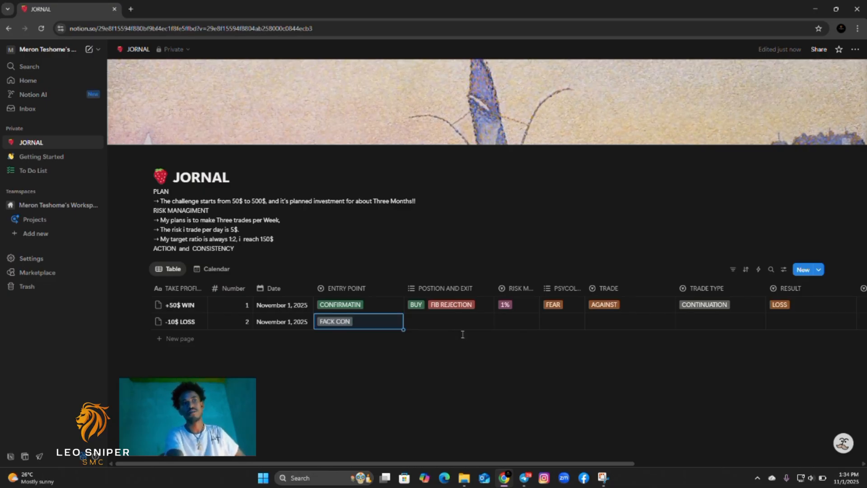
Assign the SELL and REJECTION ZONE options to the -10$ LOSS entry's POSTION AND EXIT property
{"action": "left_click", "coordinate": [429, 324]}
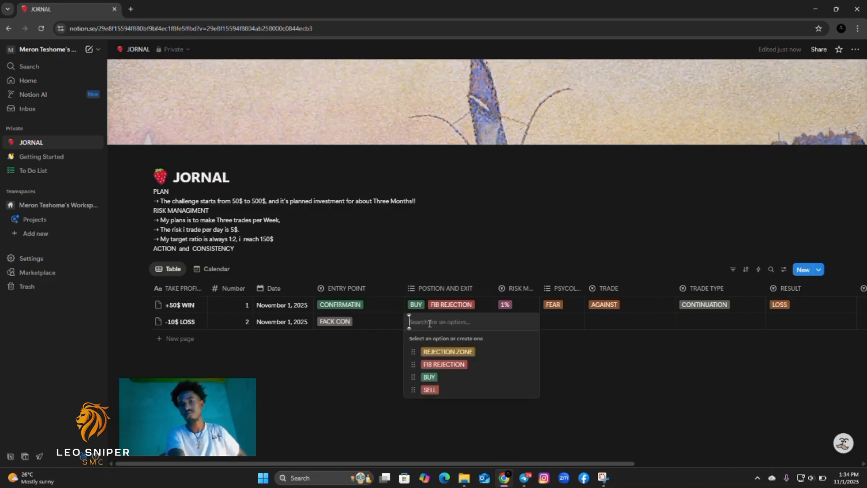
{"action": "left_click", "coordinate": [430, 390]}
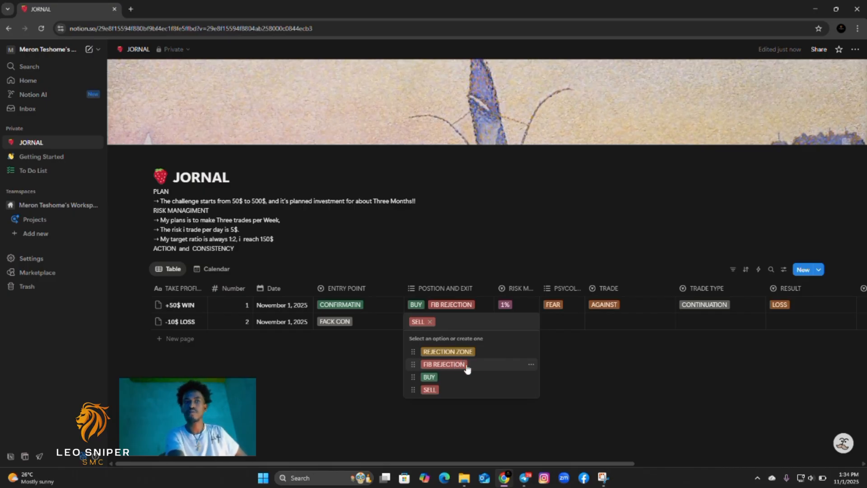
{"action": "left_click", "coordinate": [559, 373]}
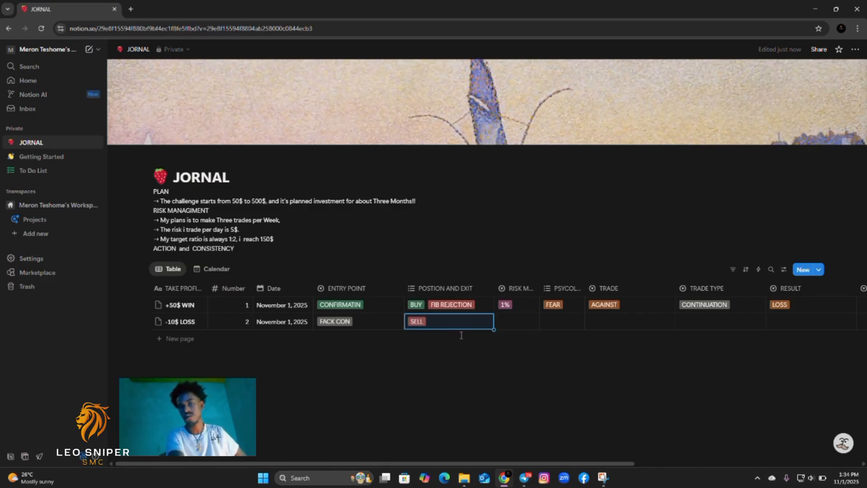
{"action": "left_click", "coordinate": [442, 328]}
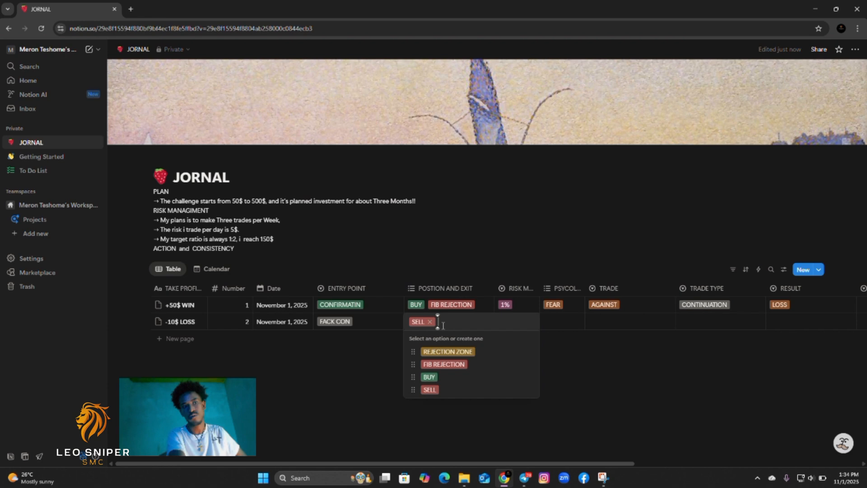
{"action": "left_click", "coordinate": [453, 356]}
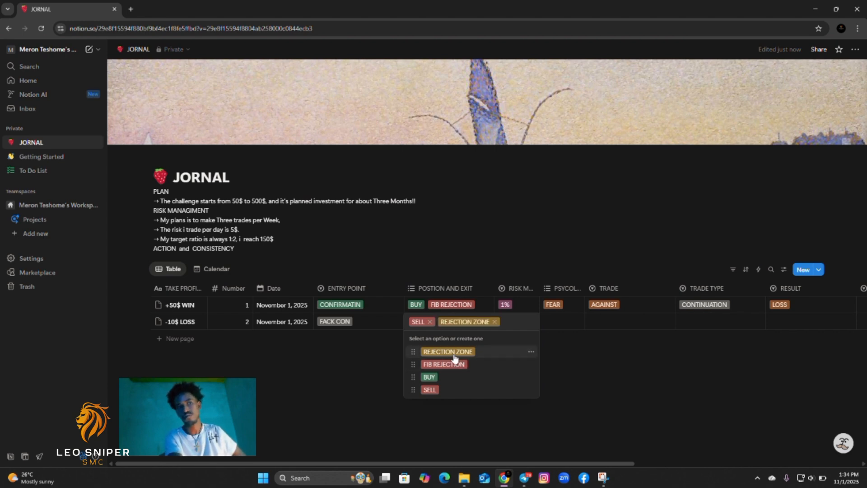
{"action": "left_click", "coordinate": [567, 358]}
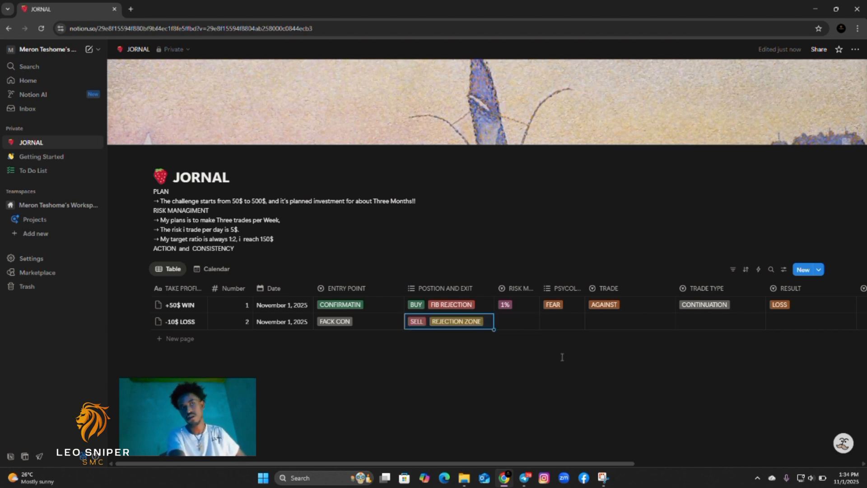
Set the -10$ LOSS entry's risk value to 1% and its psychology value to FEAR
{"action": "left_click", "coordinate": [510, 321]}
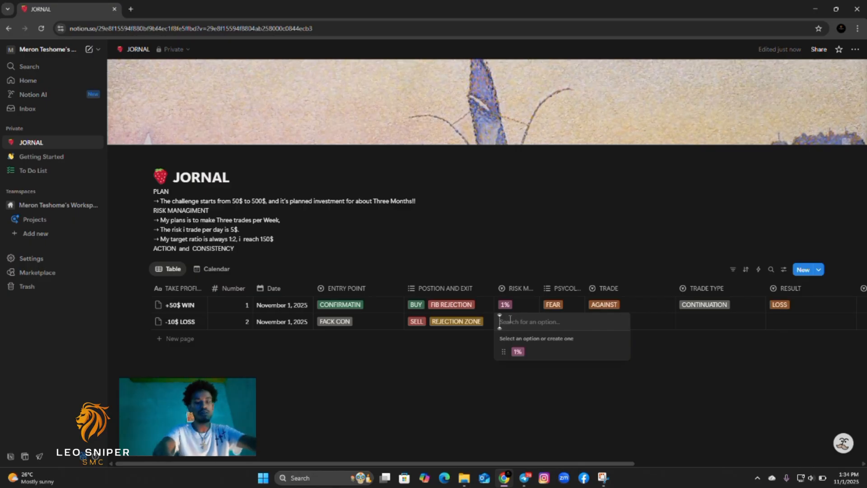
{"action": "type", "text": "1"}
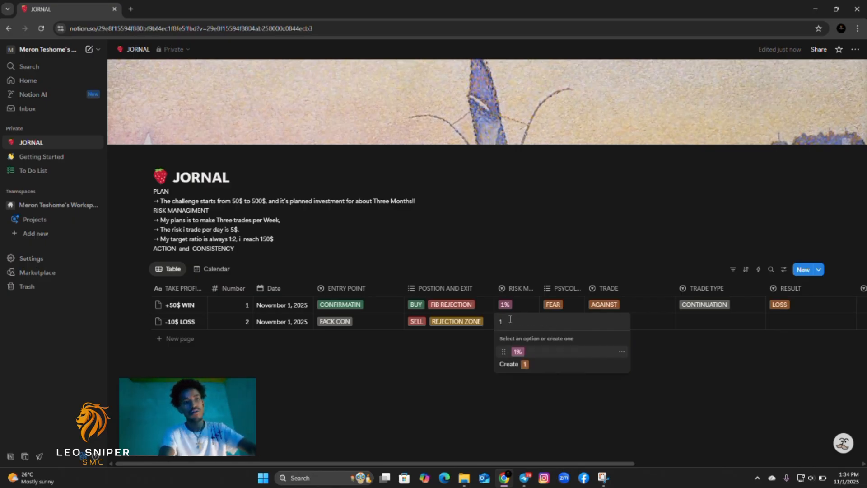
{"action": "left_click", "coordinate": [514, 352]}
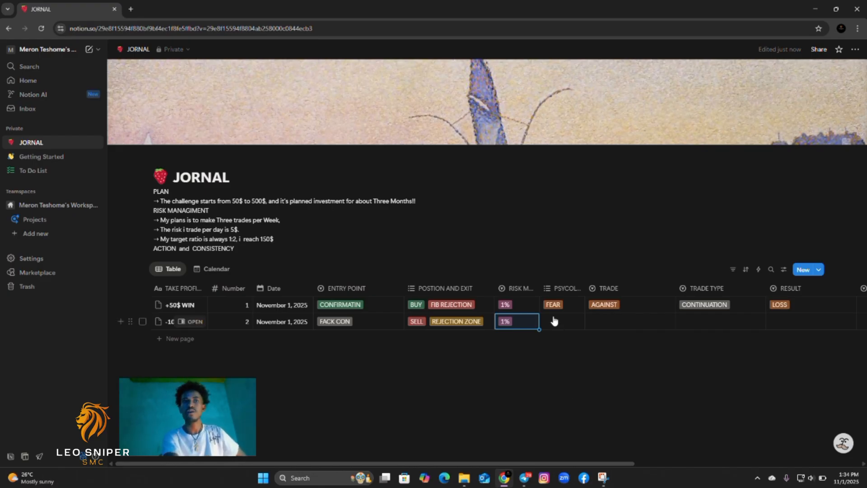
{"action": "left_click", "coordinate": [560, 324]}
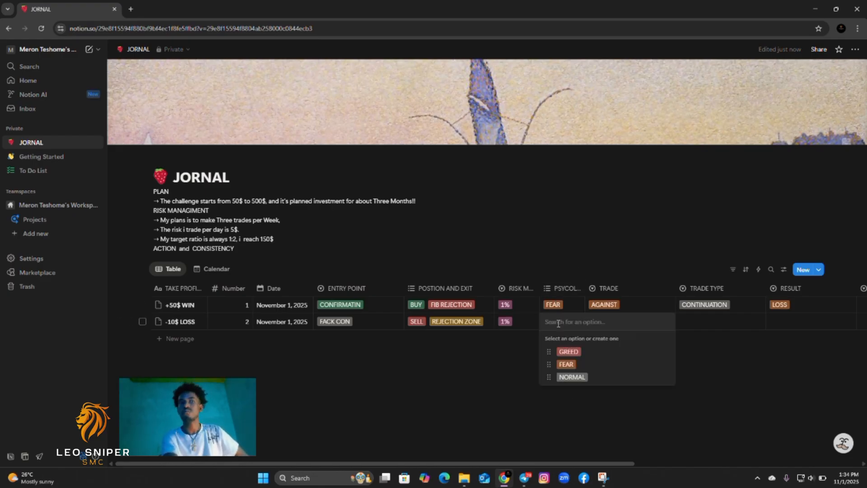
{"action": "left_click", "coordinate": [567, 364]}
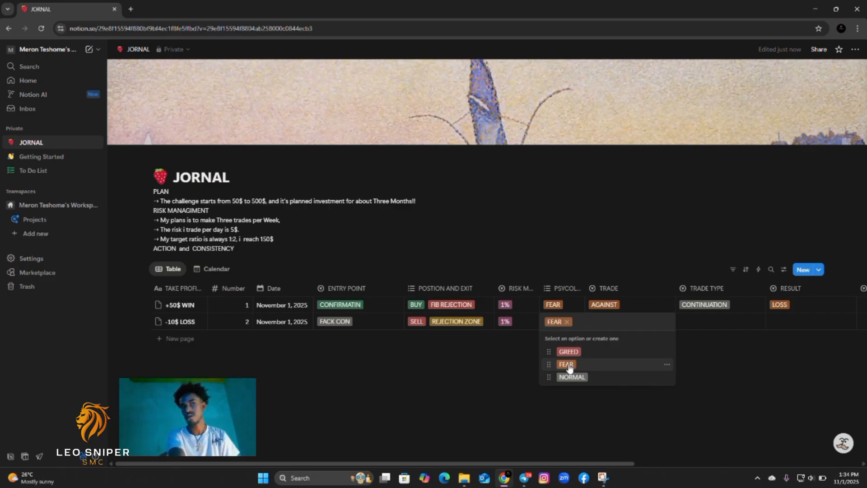
{"action": "left_click", "coordinate": [613, 411]}
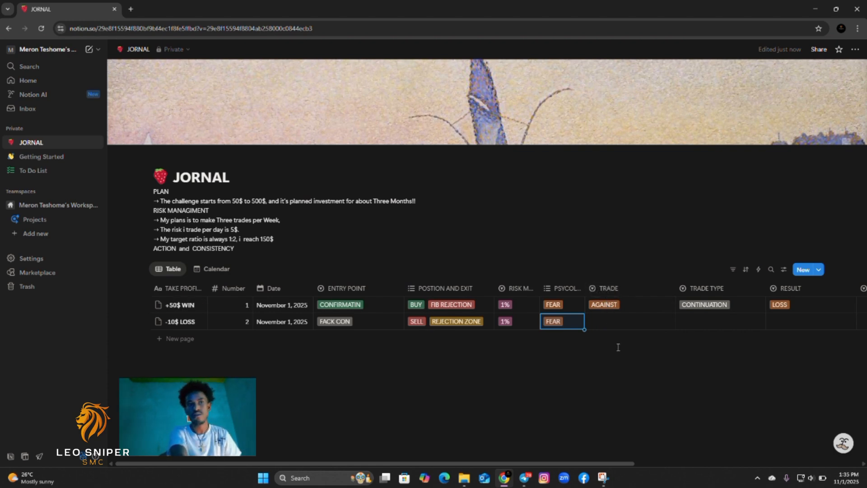
Change the TRADE property's BIAS option to green and assign it to the -10$ LOSS entry
{"action": "left_click", "coordinate": [610, 326]}
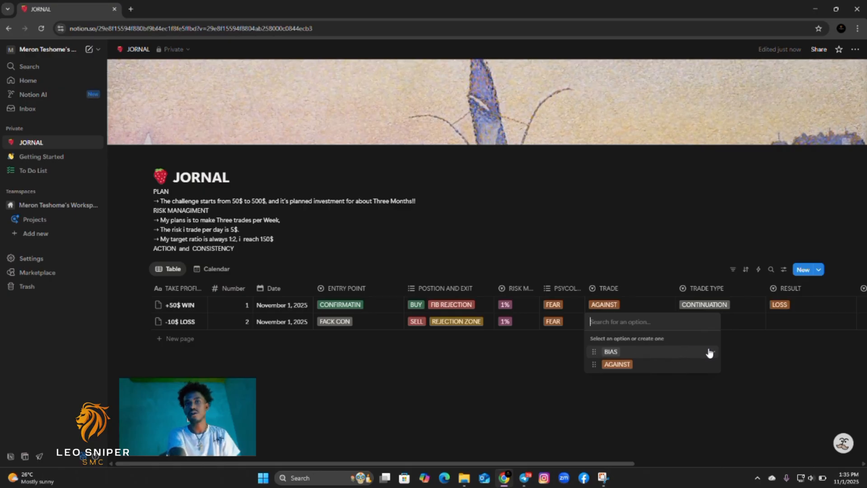
{"action": "left_click", "coordinate": [711, 355]}
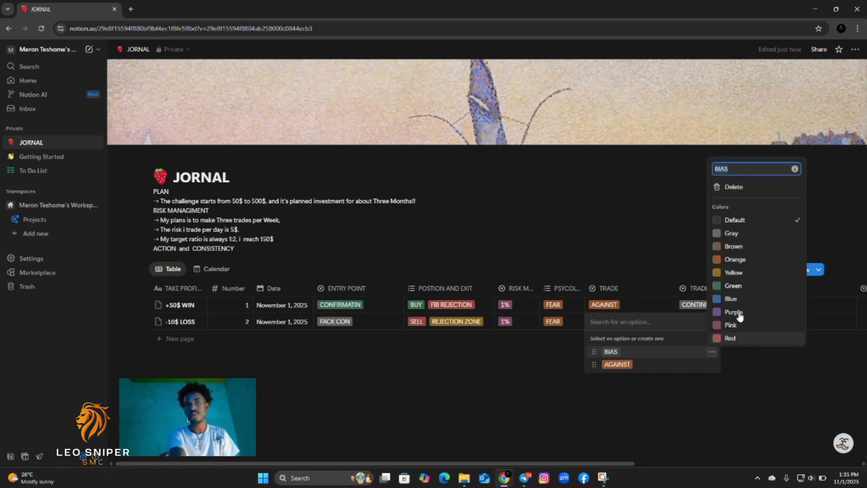
{"action": "left_click", "coordinate": [732, 289]}
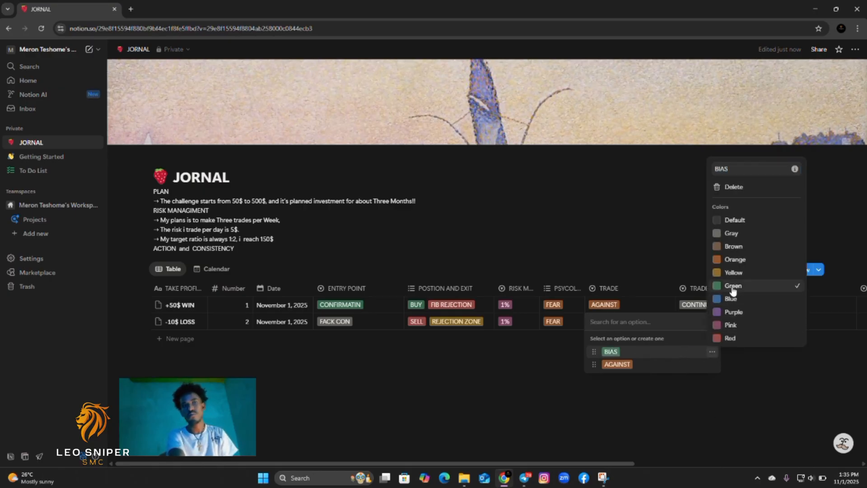
{"action": "left_click", "coordinate": [651, 361]}
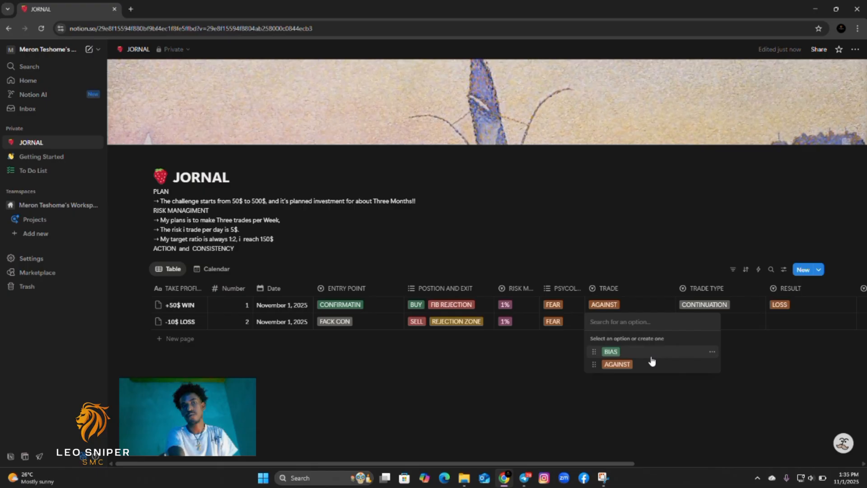
{"action": "left_click", "coordinate": [612, 352]}
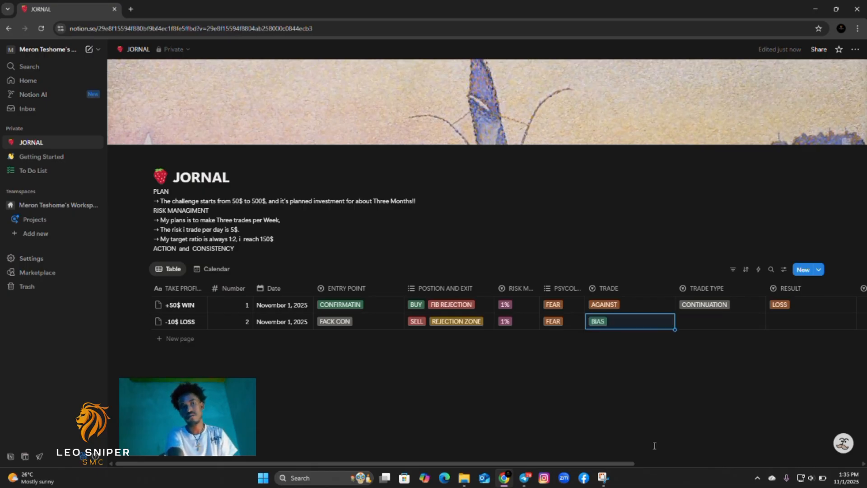
Set the -10$ LOSS entry's TRADE TYPE to NORMAL
{"action": "scroll", "coordinate": [666, 458], "scroll_direction": "right", "scroll_amount": 3}
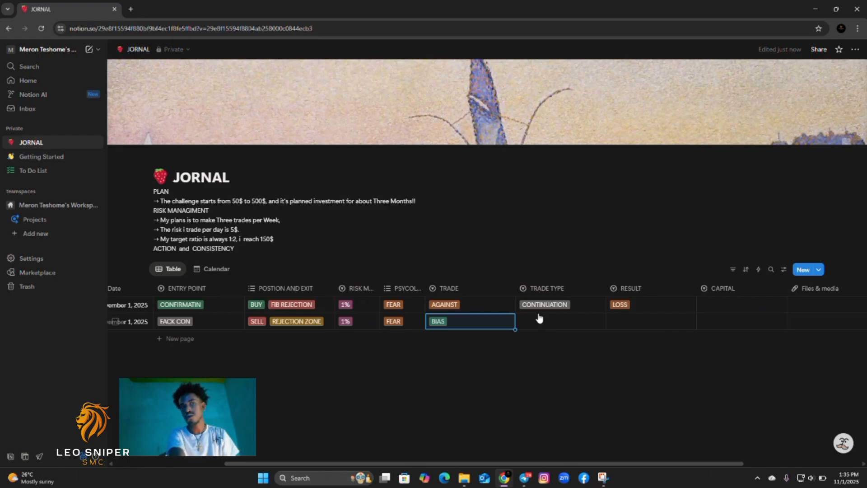
{"action": "left_click", "coordinate": [542, 322]}
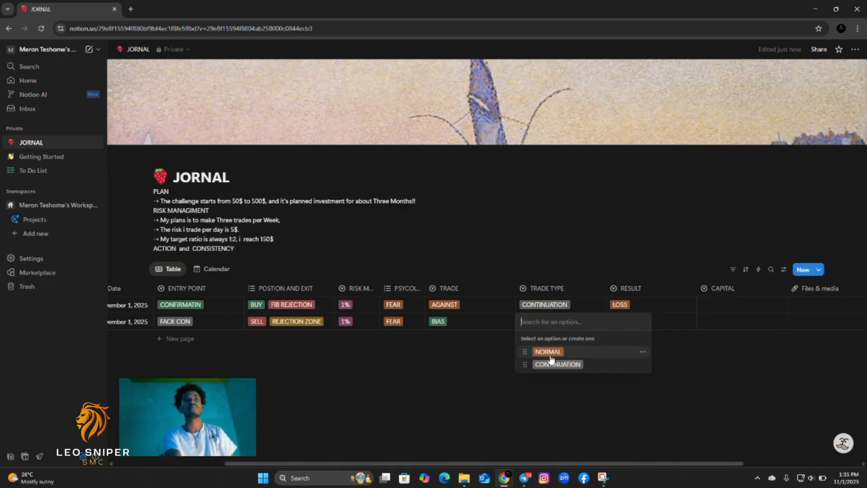
{"action": "left_click", "coordinate": [549, 352]}
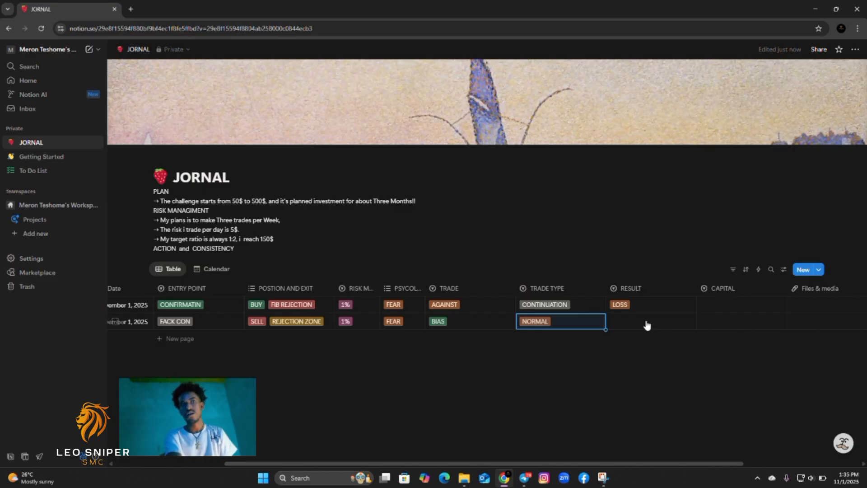
Change the color of the RESULT property's WIN option to green
{"action": "left_click", "coordinate": [640, 322]}
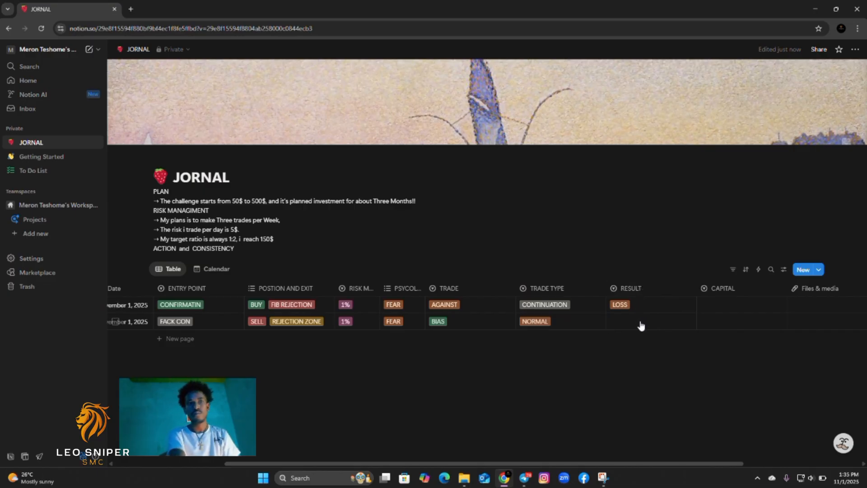
{"action": "left_click", "coordinate": [640, 326]}
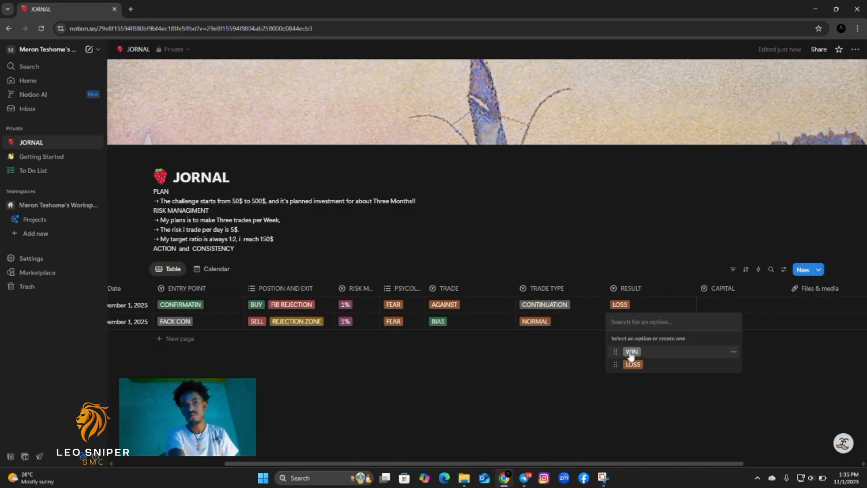
{"action": "left_click", "coordinate": [732, 352]}
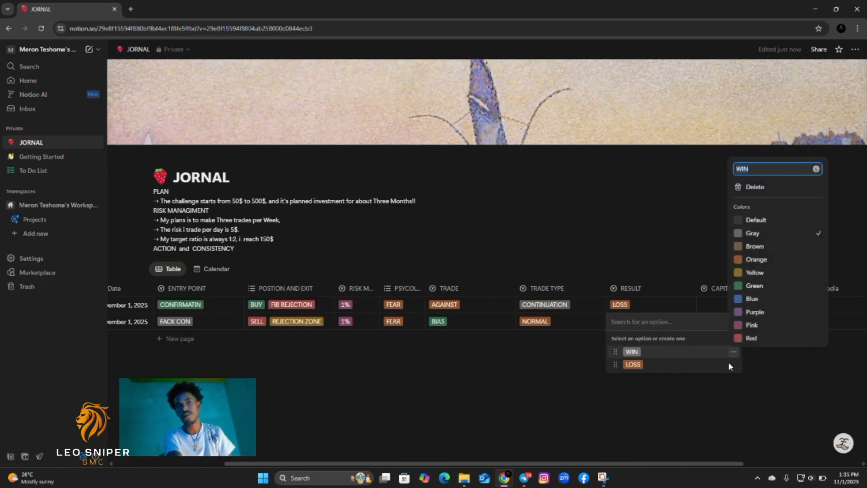
{"action": "left_click", "coordinate": [761, 286]}
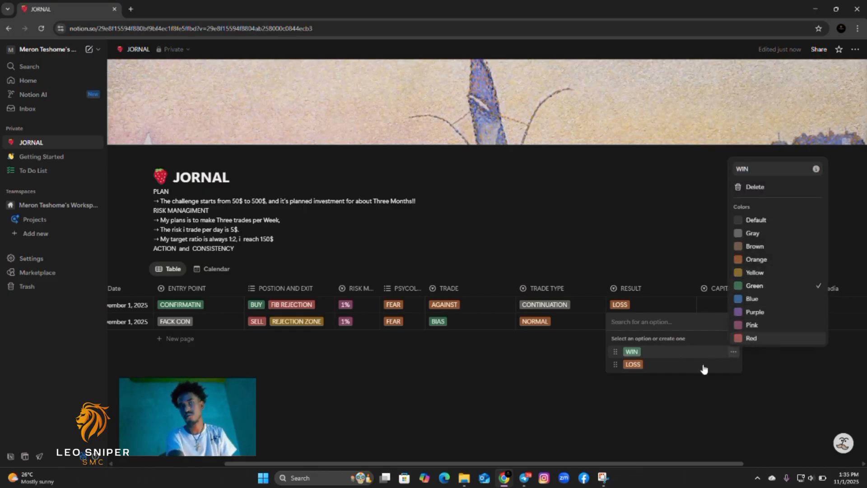
{"action": "key", "text": "Escape"}
Change the color of the RESULT property's LOSS option to red
{"action": "left_click", "coordinate": [732, 364]}
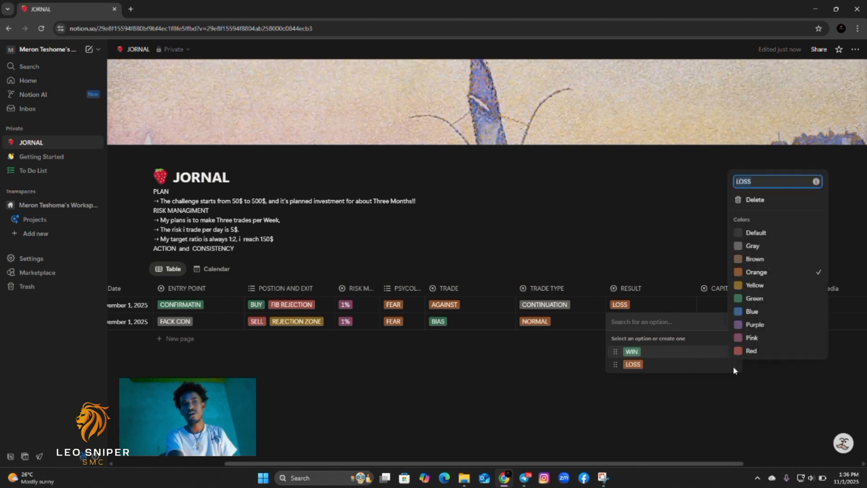
{"action": "left_click", "coordinate": [654, 366]}
{"action": "left_click", "coordinate": [647, 328]}
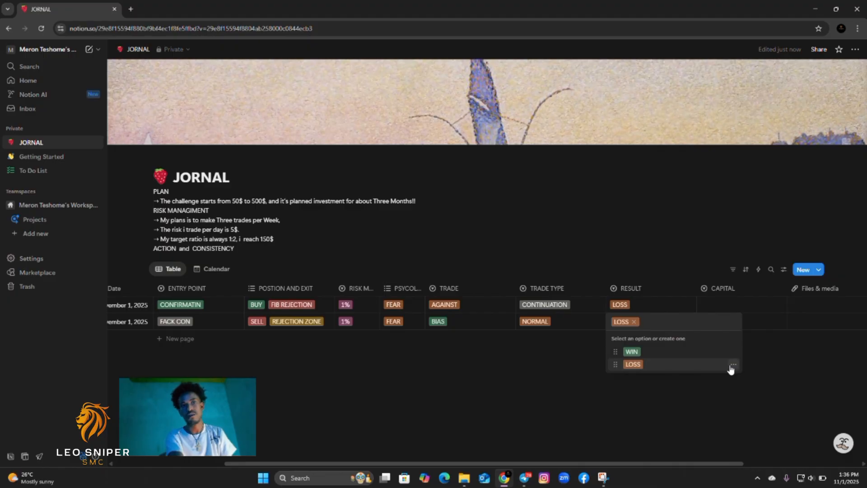
{"action": "left_click", "coordinate": [732, 364]}
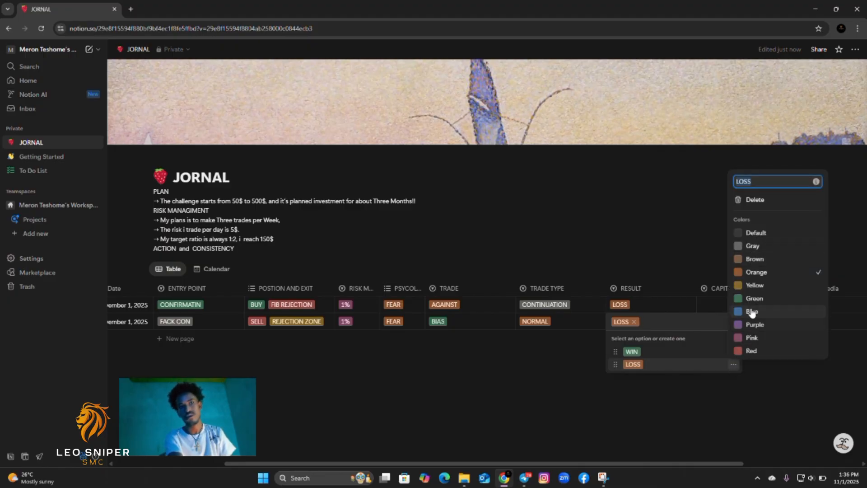
{"action": "left_click", "coordinate": [751, 351]}
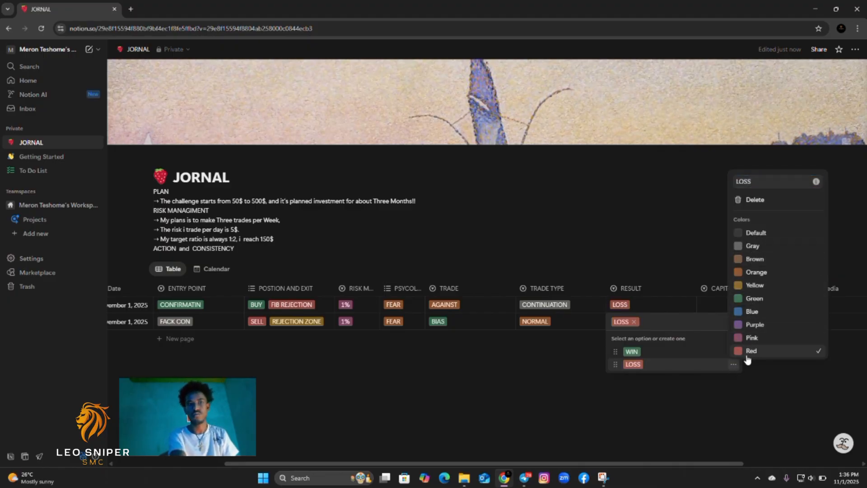
{"action": "left_click", "coordinate": [661, 359]}
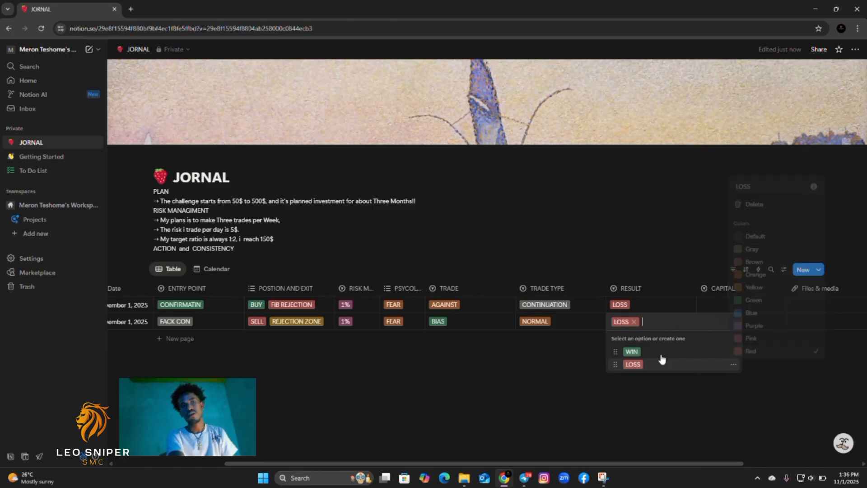
Set the -10$ LOSS entry's RESULT to WIN and narrow the RESULT column
{"action": "left_click", "coordinate": [634, 353]}
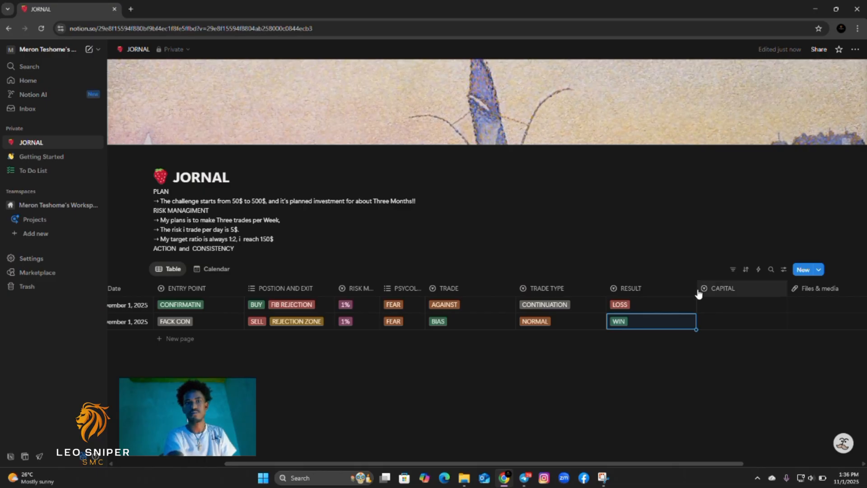
{"action": "left_click_drag", "start_coordinate": [696, 288], "coordinate": [651, 288]}
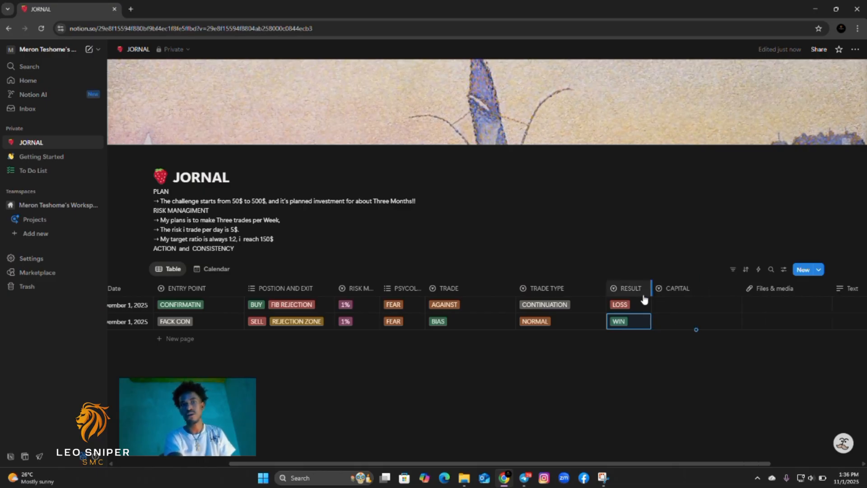
Create a 40$ option in the CAPITAL property and assign it to the +50$ WIN entry
{"action": "left_click", "coordinate": [684, 332]}
{"action": "left_click", "coordinate": [683, 326]}
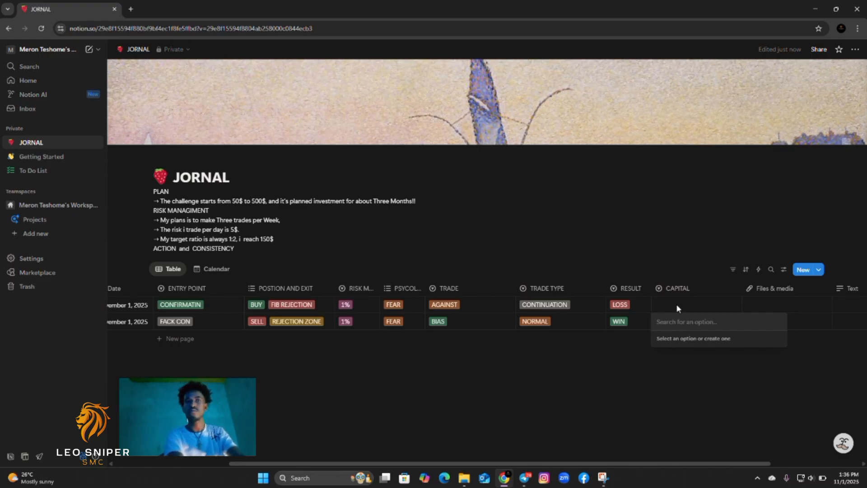
{"action": "key", "text": "Escape"}
{"action": "left_click", "coordinate": [677, 307]}
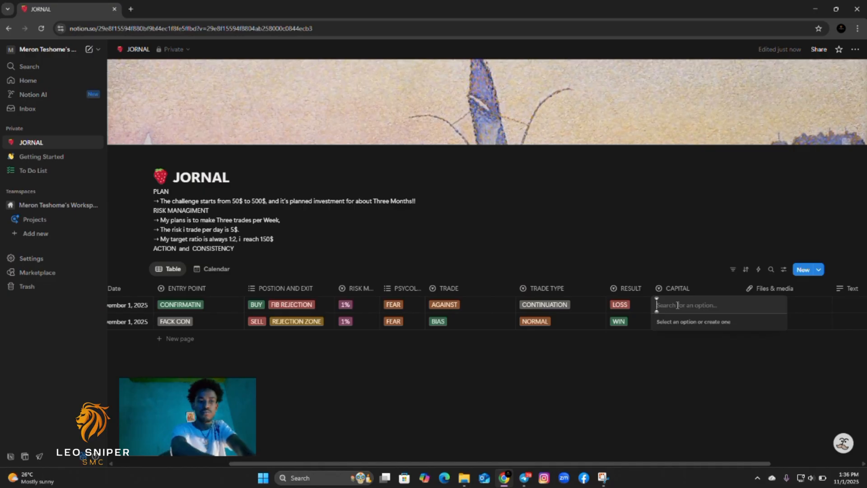
{"action": "type", "text": "50"}
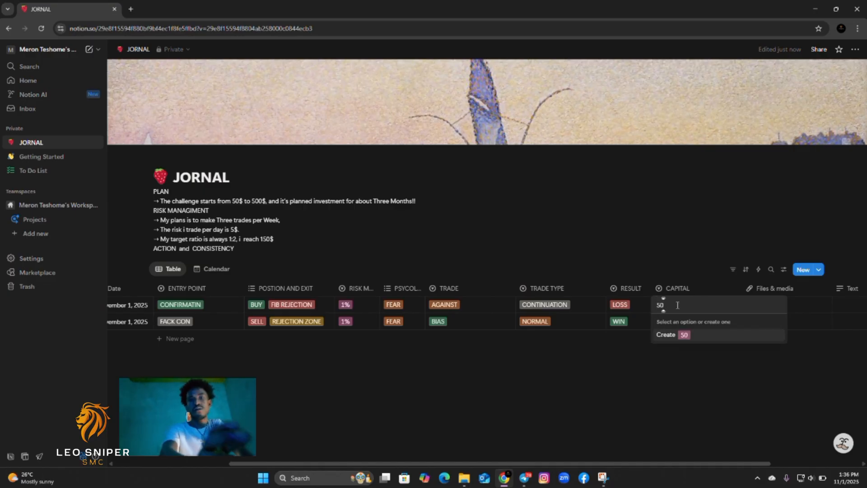
{"action": "key", "text": "BackSpace"}
{"action": "key", "text": "BackSpace"}
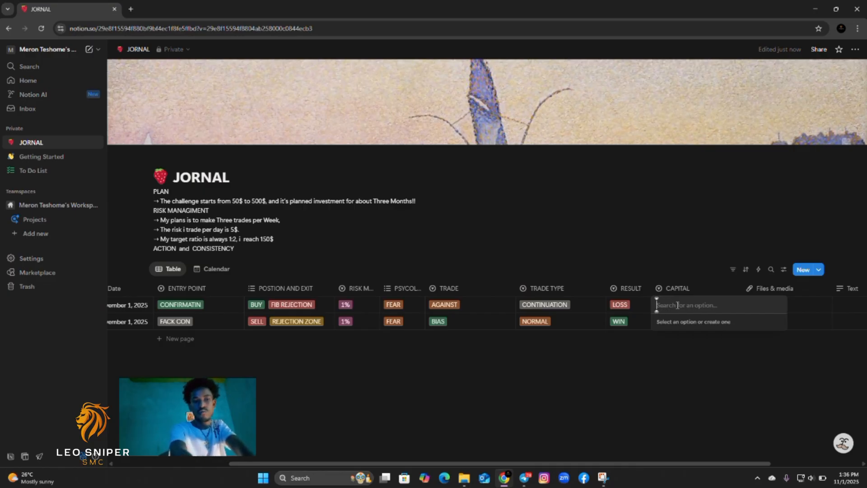
{"action": "type", "text": "40"}
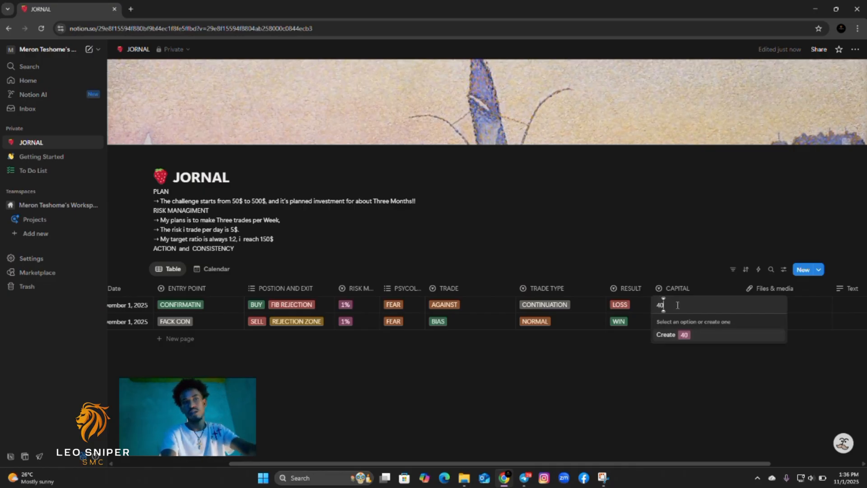
{"action": "type", "text": "$"}
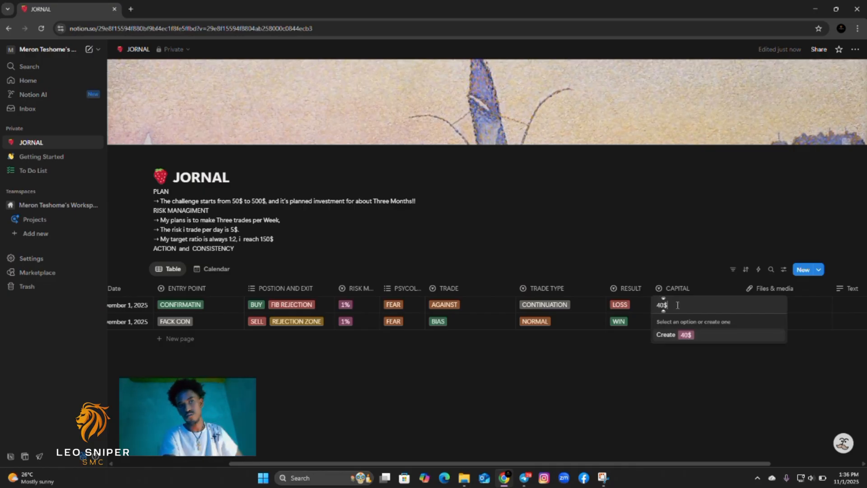
{"action": "left_click", "coordinate": [686, 337]}
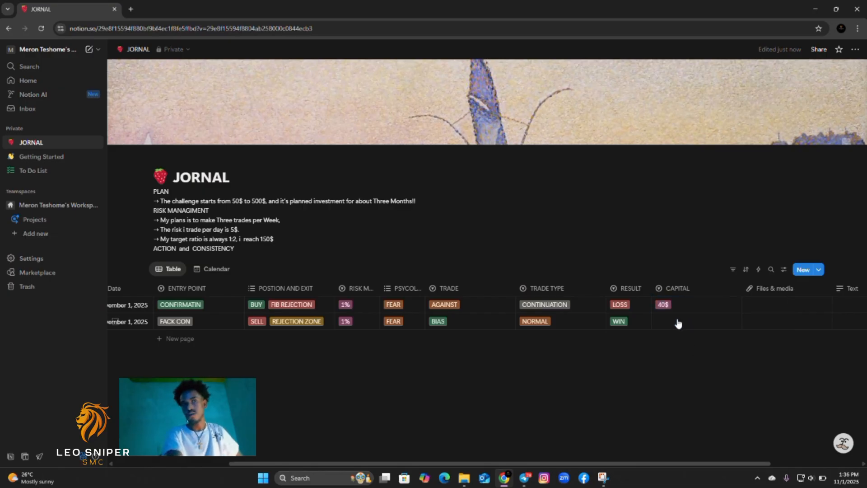
{"action": "left_click", "coordinate": [678, 324]}
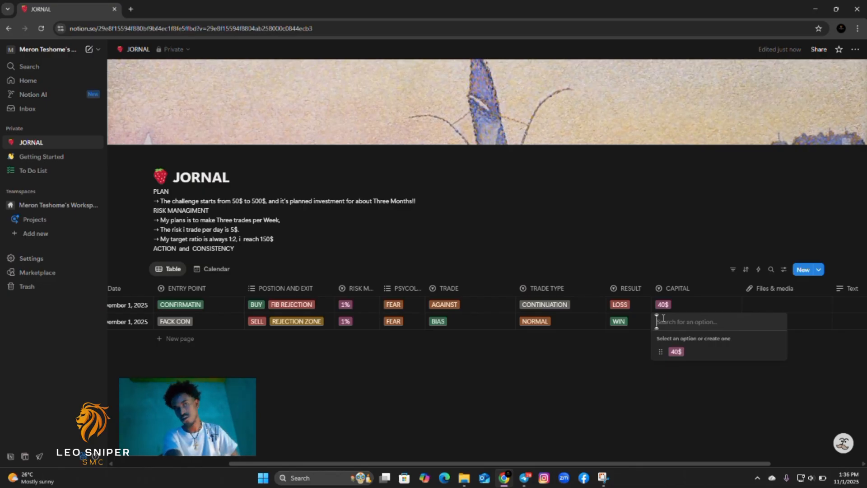
{"action": "key", "text": "Escape"}
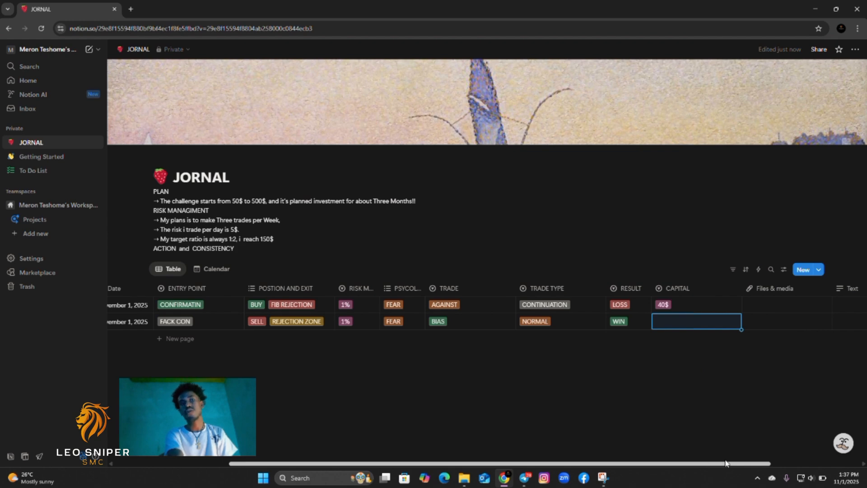
Upload the chart image XAUUSD_2025-08-29_21-27-31.png to the -10$ LOSS entry's Files & media property
{"action": "left_click_drag", "start_coordinate": [727, 463], "coordinate": [816, 463]}
{"action": "left_click", "coordinate": [663, 326]}
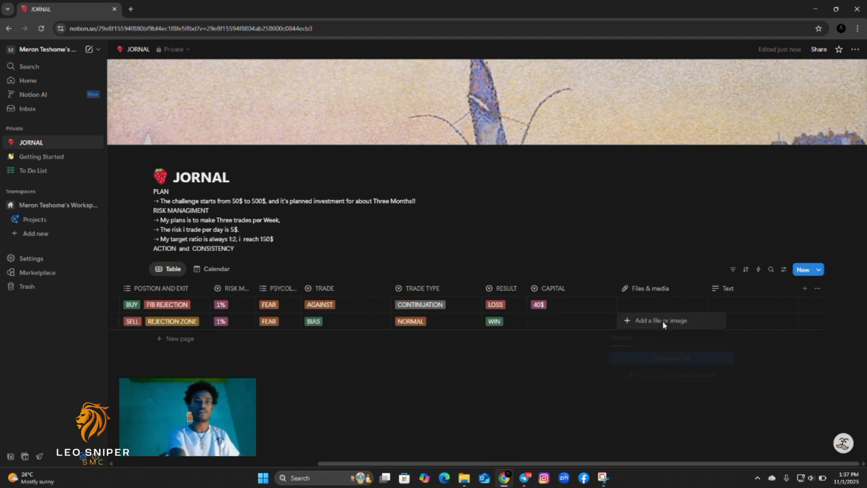
{"action": "left_click", "coordinate": [662, 321]}
{"action": "left_click", "coordinate": [654, 358]}
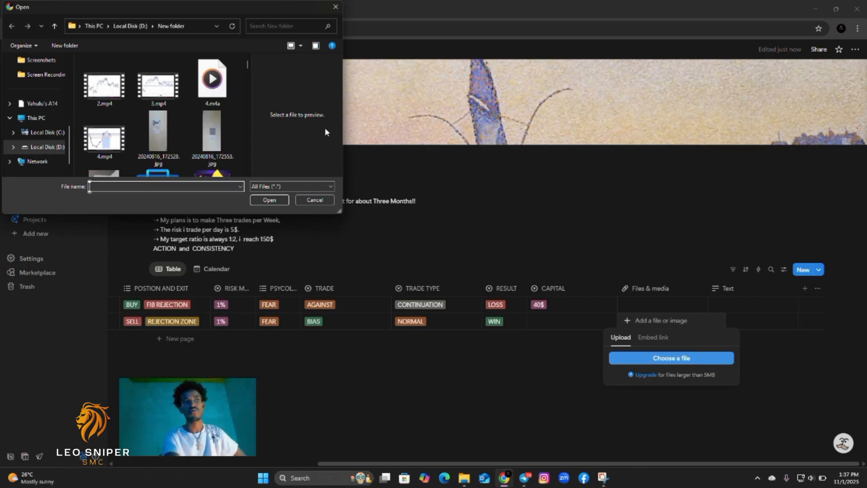
{"action": "left_click_drag", "start_coordinate": [247, 67], "coordinate": [246, 105]}
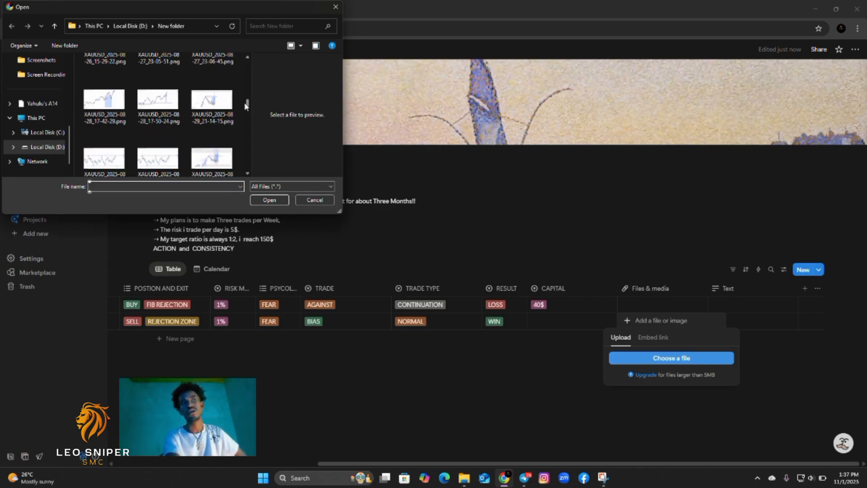
{"action": "left_click", "coordinate": [205, 160]}
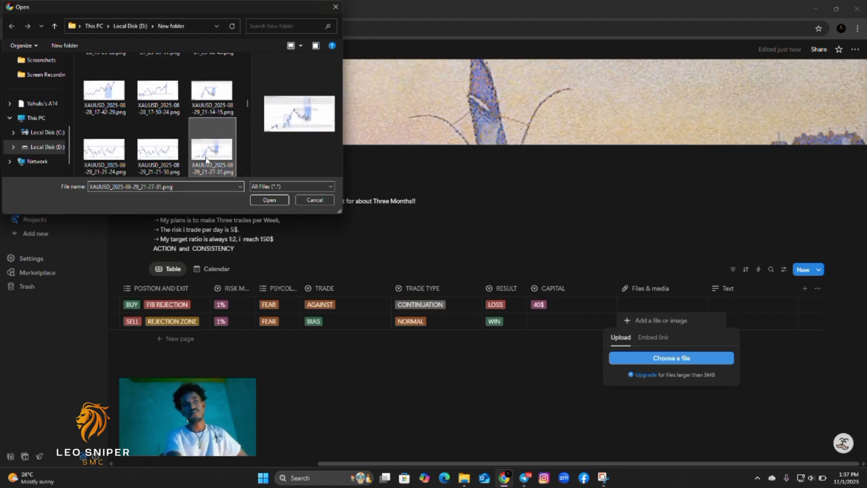
{"action": "left_click", "coordinate": [269, 200]}
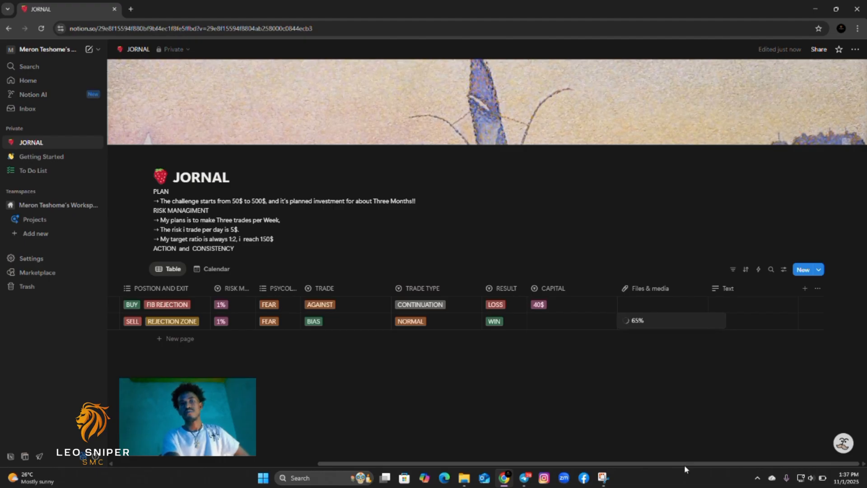
Enter the sample text UFHILWJFLSDM in the -10$ LOSS entry's Text property
{"action": "left_click", "coordinate": [729, 329]}
{"action": "left_click", "coordinate": [729, 329]}
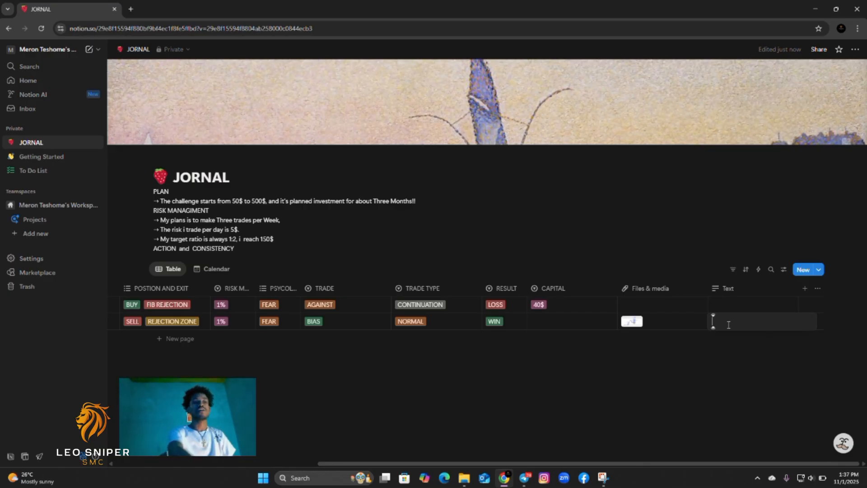
{"action": "type", "text": "UFHILWJFLSDM"}
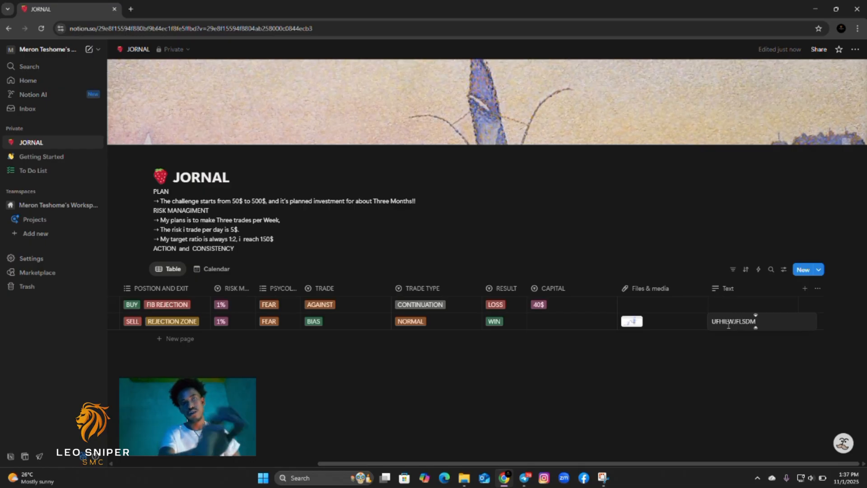
Confirm the -10$ LOSS entry's sample text and preview its attached chart image at full size
{"action": "key", "text": "Return"}
{"action": "left_click", "coordinate": [716, 387]}
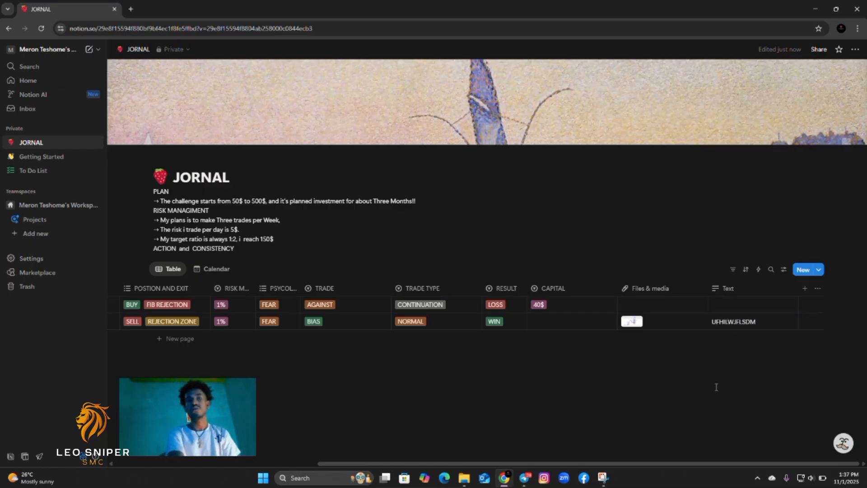
{"action": "left_click", "coordinate": [632, 321]}
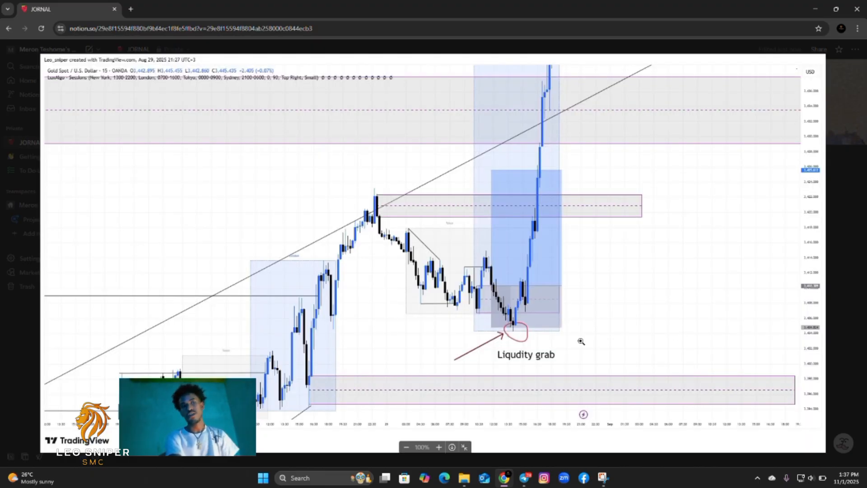
{"action": "left_click", "coordinate": [462, 448]}
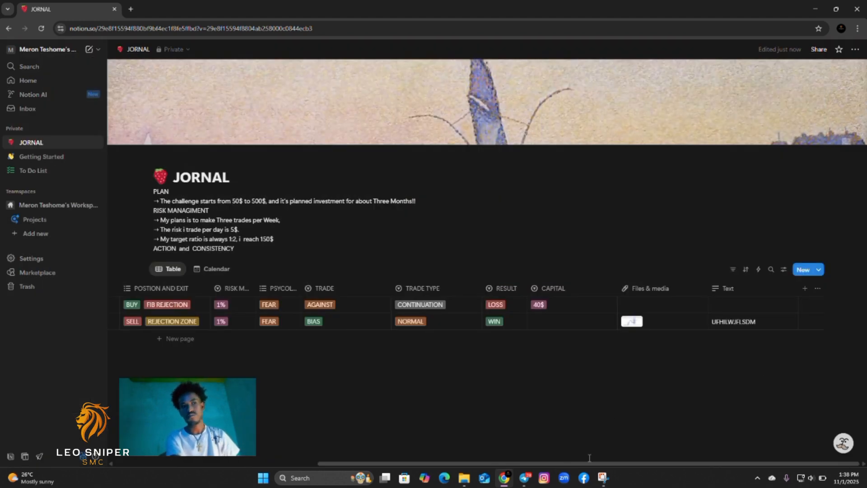
Switch the database to the Calendar view and dismiss the Get Notion Calendar suggestion
{"action": "left_click_drag", "start_coordinate": [580, 465], "coordinate": [297, 470]}
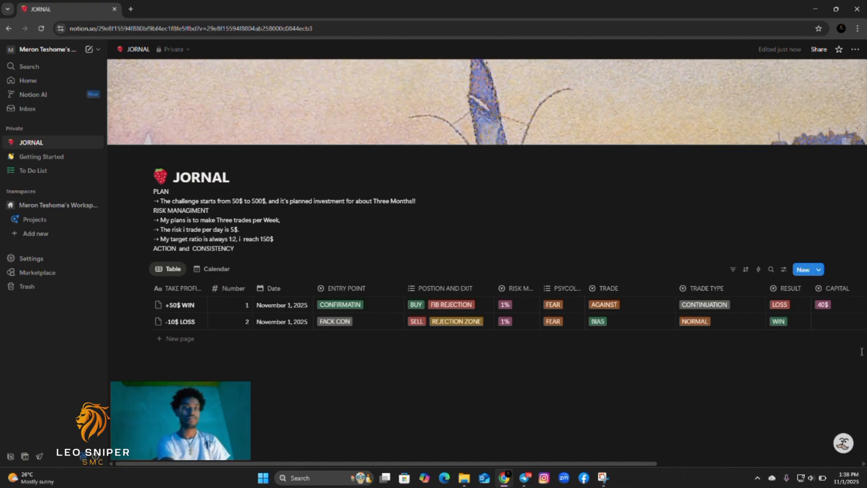
{"action": "left_click", "coordinate": [207, 271]}
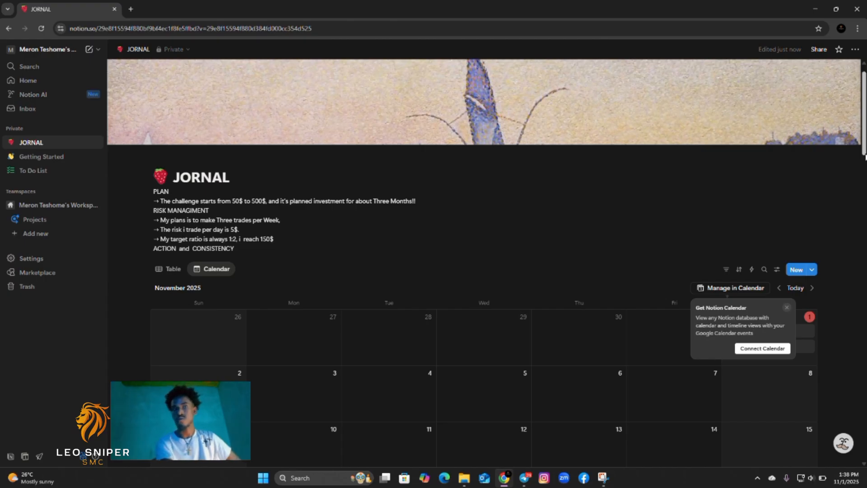
{"action": "left_click_drag", "start_coordinate": [865, 157], "coordinate": [861, 183]}
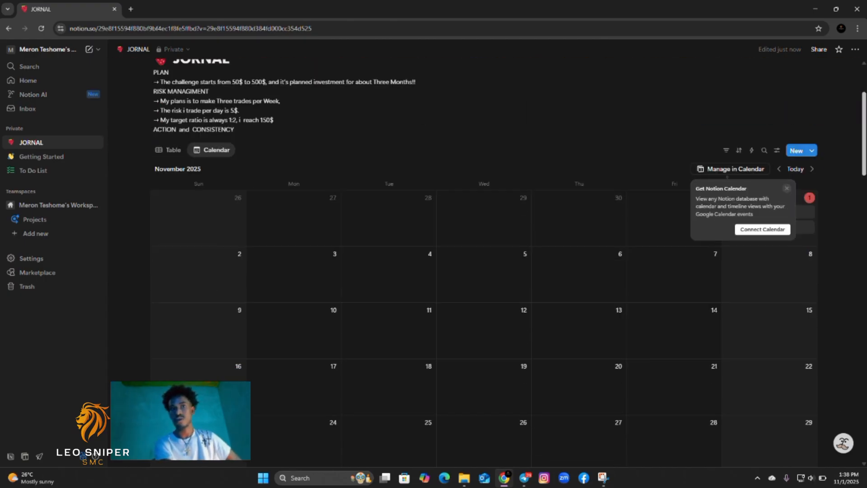
{"action": "left_click", "coordinate": [786, 187]}
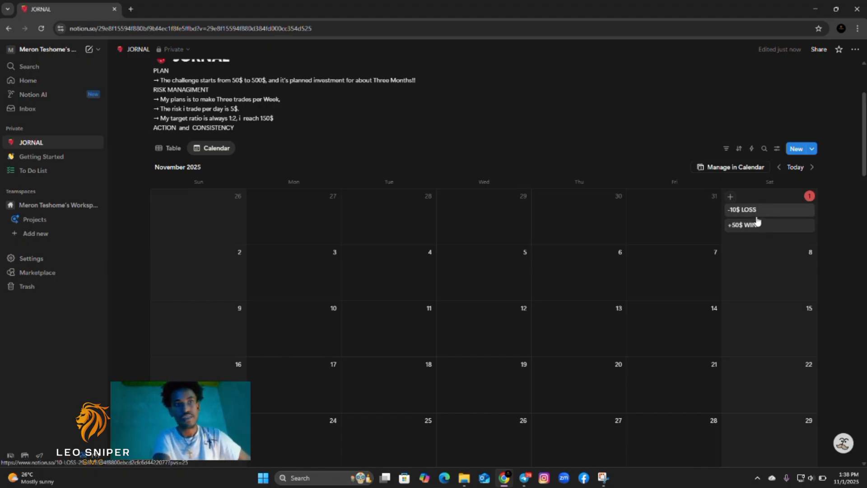
Add a conditional color rule to the calendar that colors each entry's page background by its RESULT option
{"action": "left_click", "coordinate": [778, 151]}
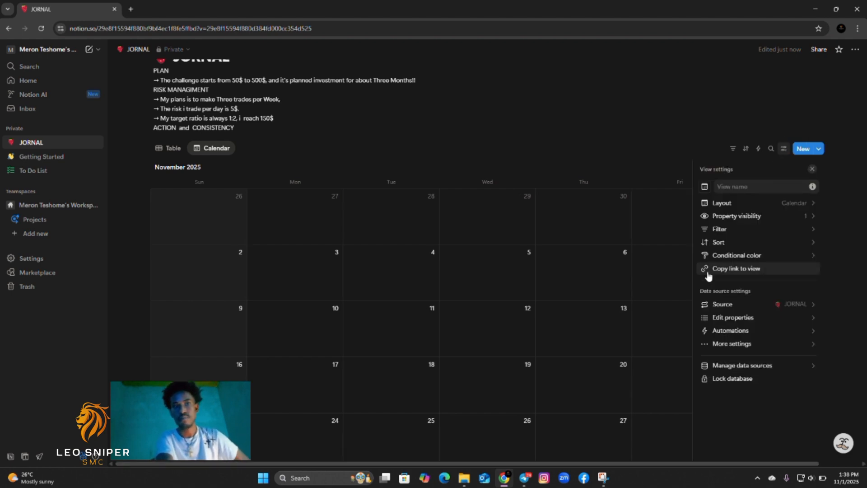
{"action": "left_click", "coordinate": [737, 257]}
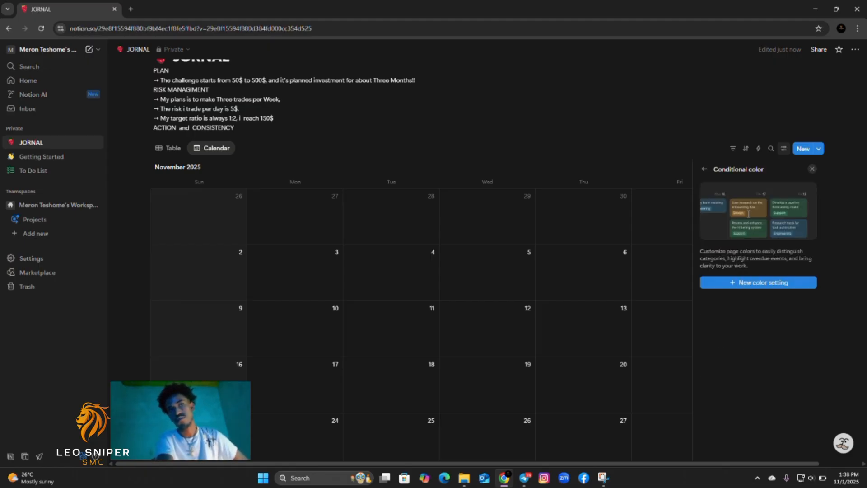
{"action": "left_click", "coordinate": [727, 284]}
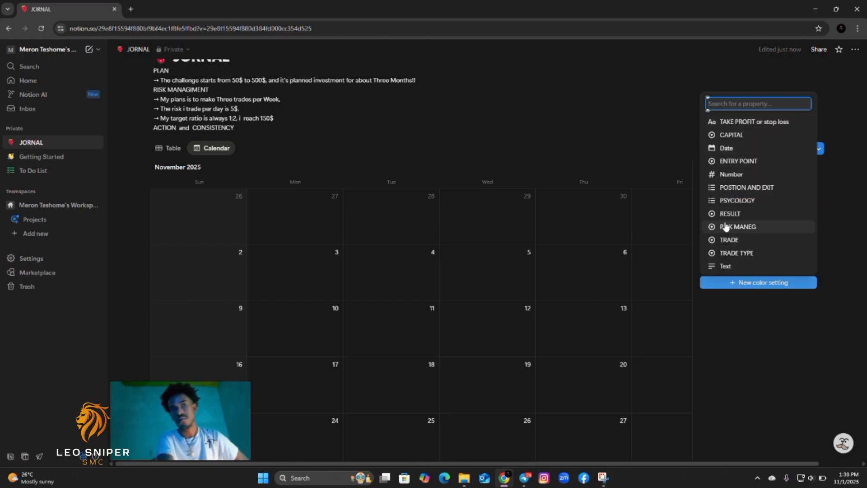
{"action": "left_click", "coordinate": [712, 214]}
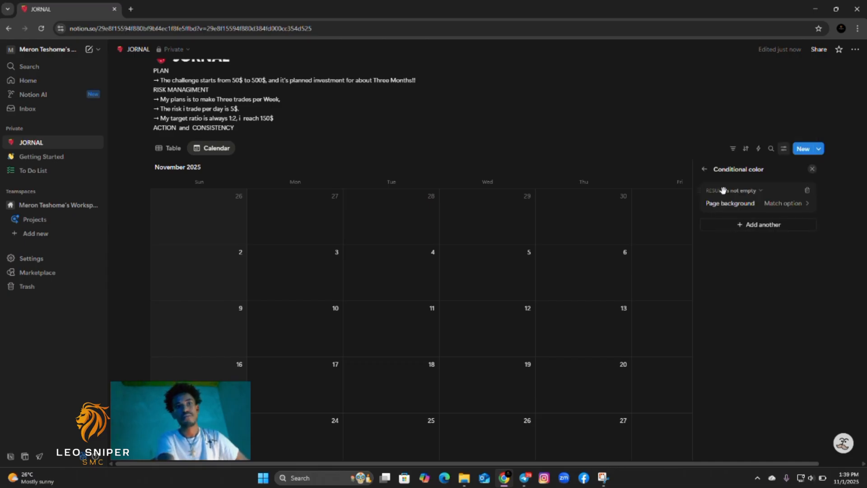
{"action": "left_click", "coordinate": [704, 169]}
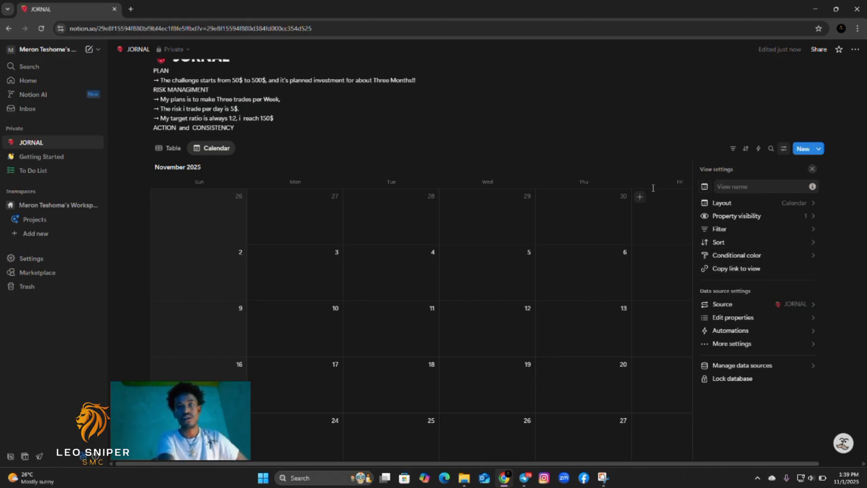
{"action": "left_click", "coordinate": [643, 145]}
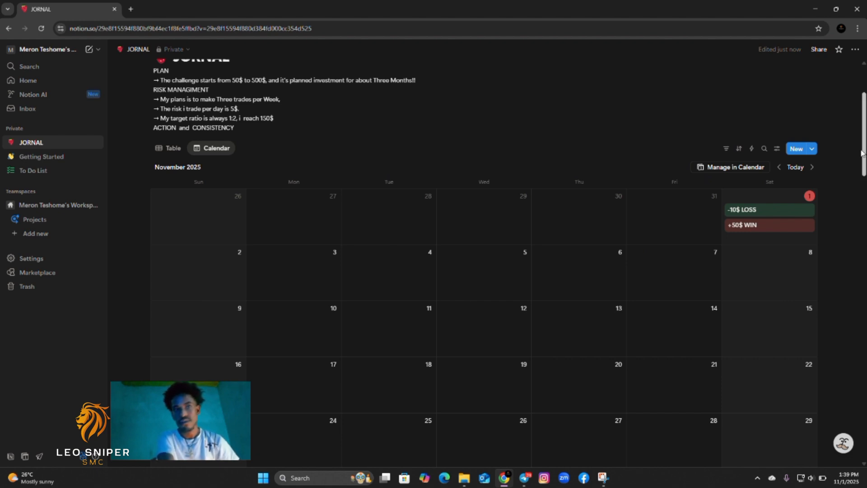
Review the journal database's list of editable properties and look over the calendar entries
{"action": "mouse_move", "coordinate": [864, 156]}
{"action": "left_mouse_down"}
{"action": "mouse_move", "coordinate": [863, 193]}
{"action": "mouse_move", "coordinate": [858, 100]}
{"action": "mouse_move", "coordinate": [856, 143]}
{"action": "left_mouse_up"}
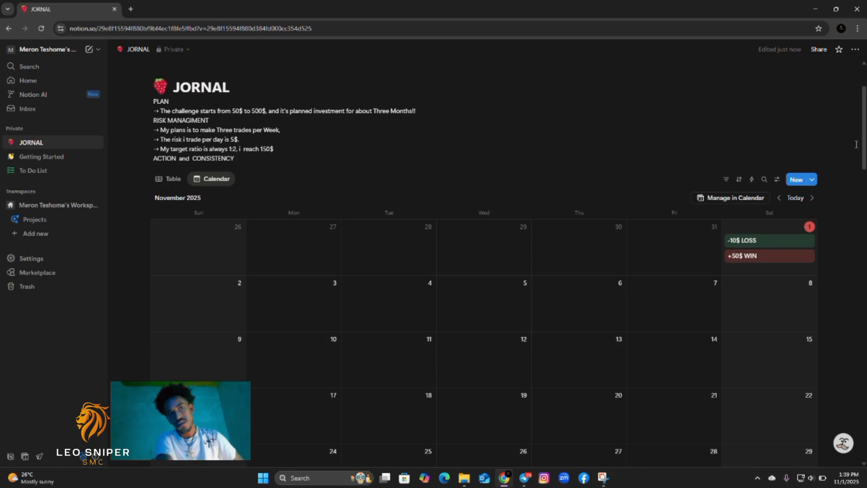
{"action": "left_click", "coordinate": [776, 179]}
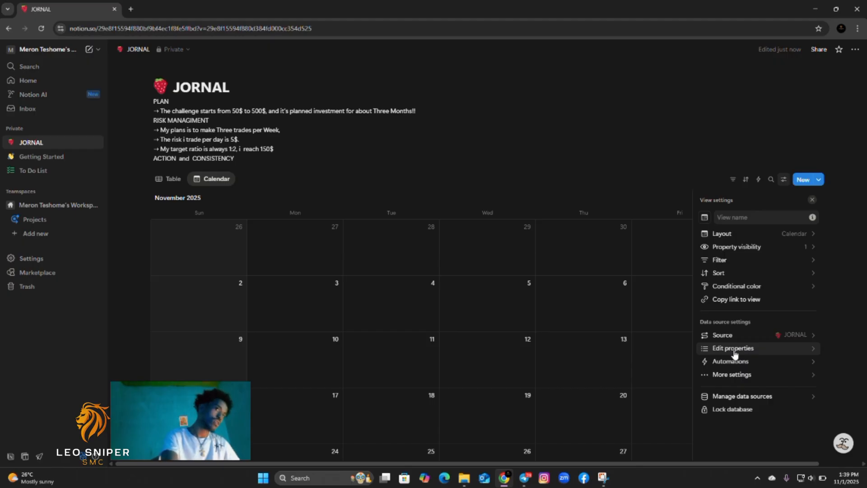
{"action": "left_click", "coordinate": [734, 349]}
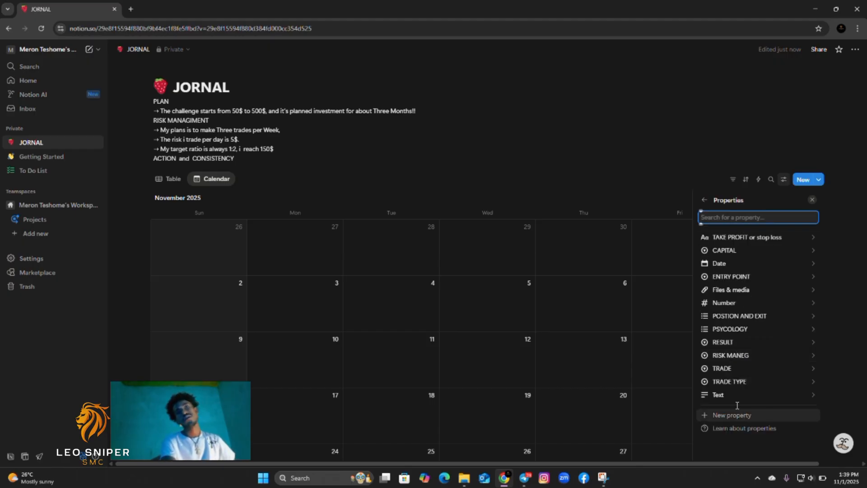
{"action": "left_click", "coordinate": [696, 163]}
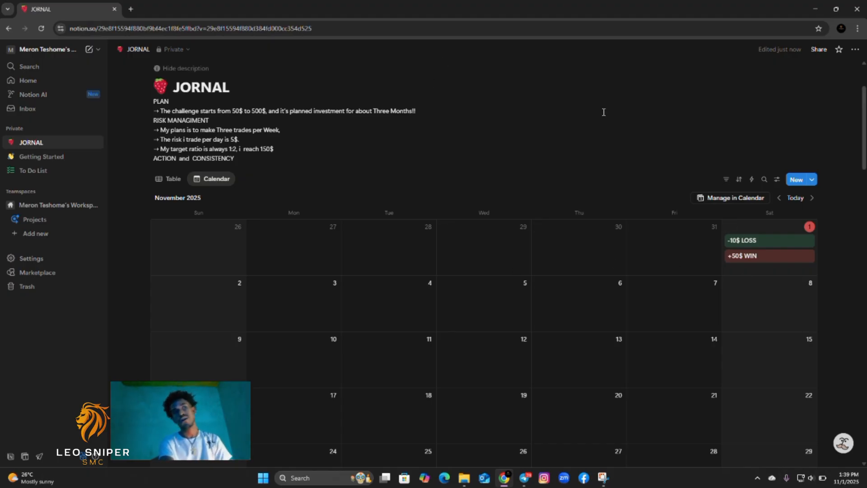
{"action": "left_click_drag", "start_coordinate": [861, 116], "coordinate": [865, 136]}
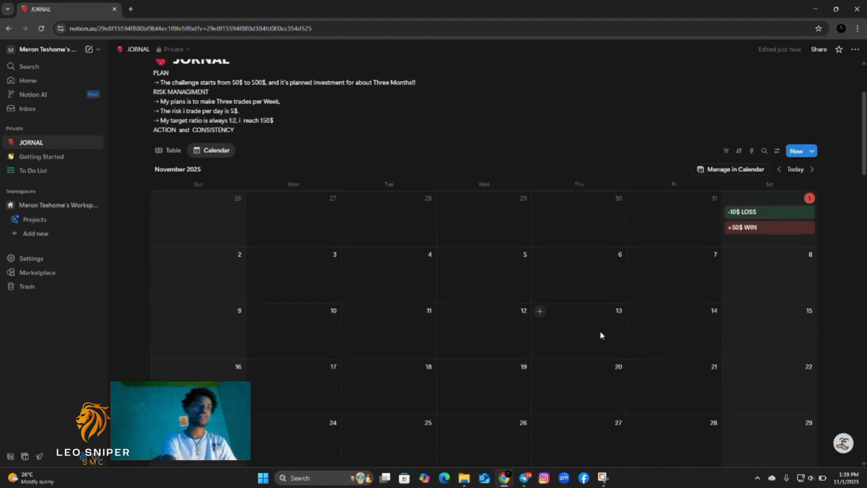